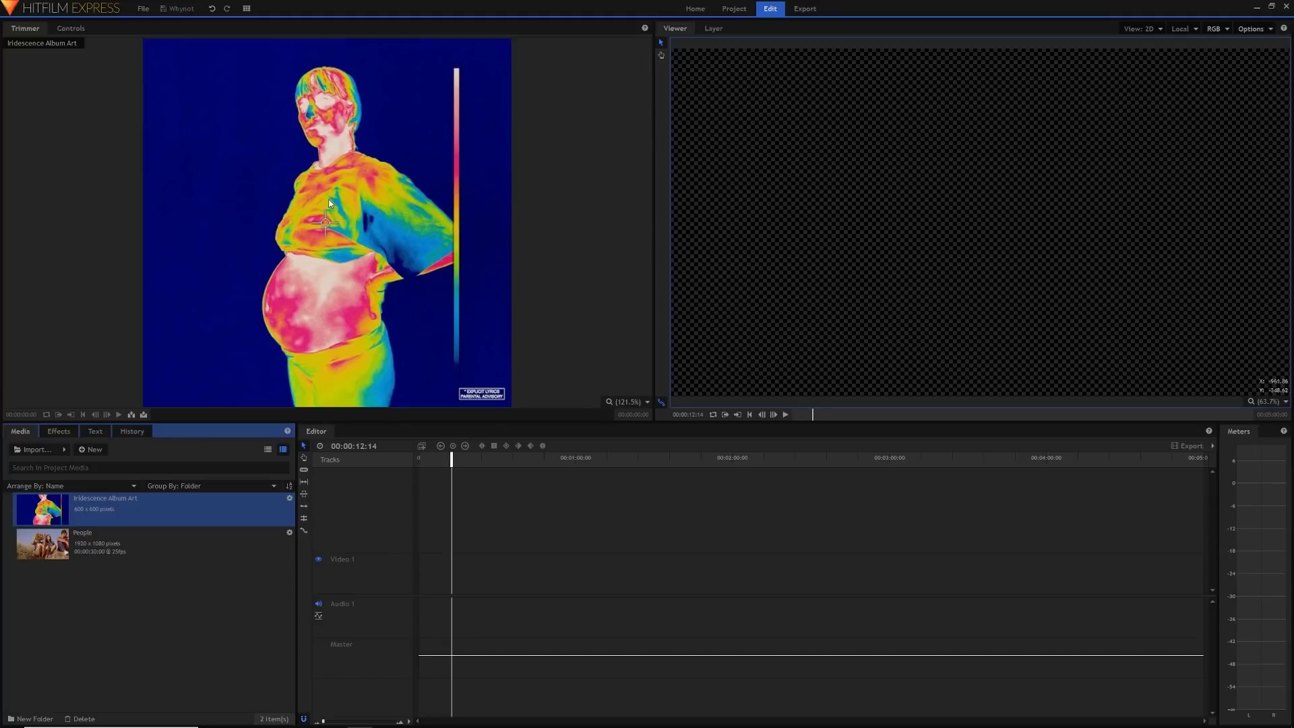
# Preview the People clip to about 12 seconds, then place it on Video 1 at 00:00:00:00.
pyautogui.click(159, 536)
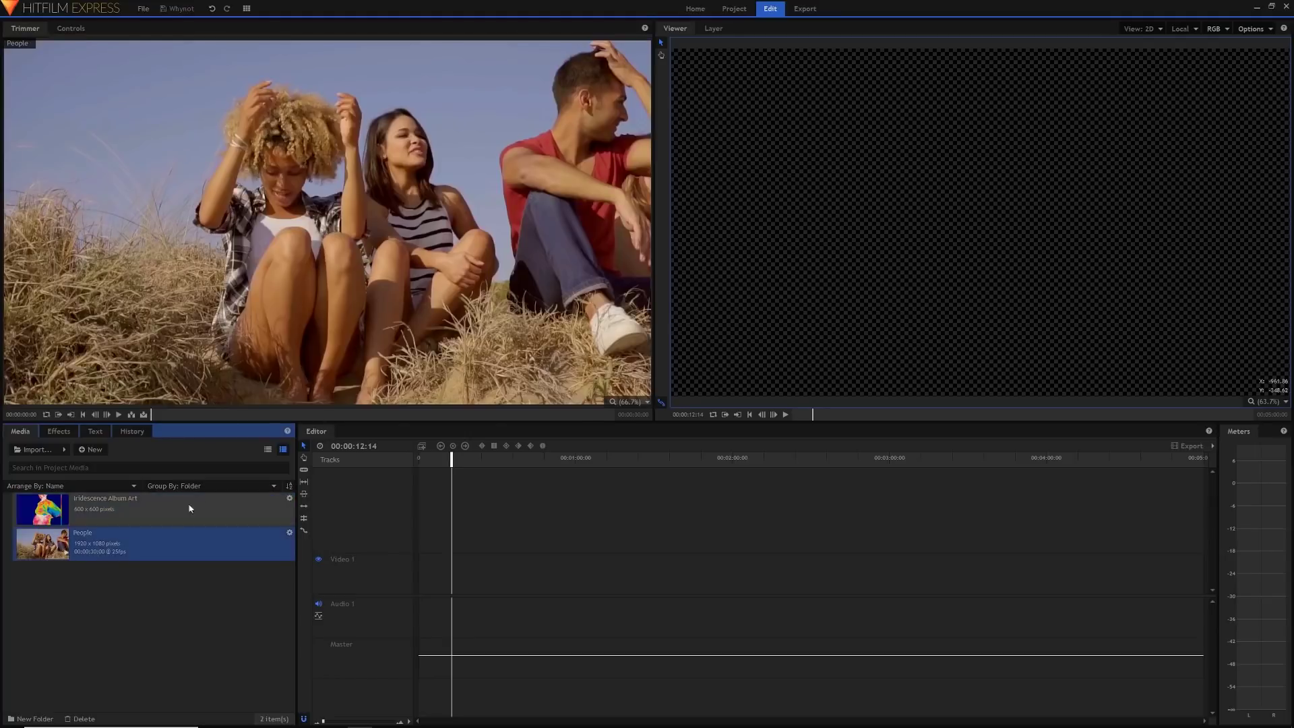
pyautogui.click(152, 414)
pyautogui.press('space')
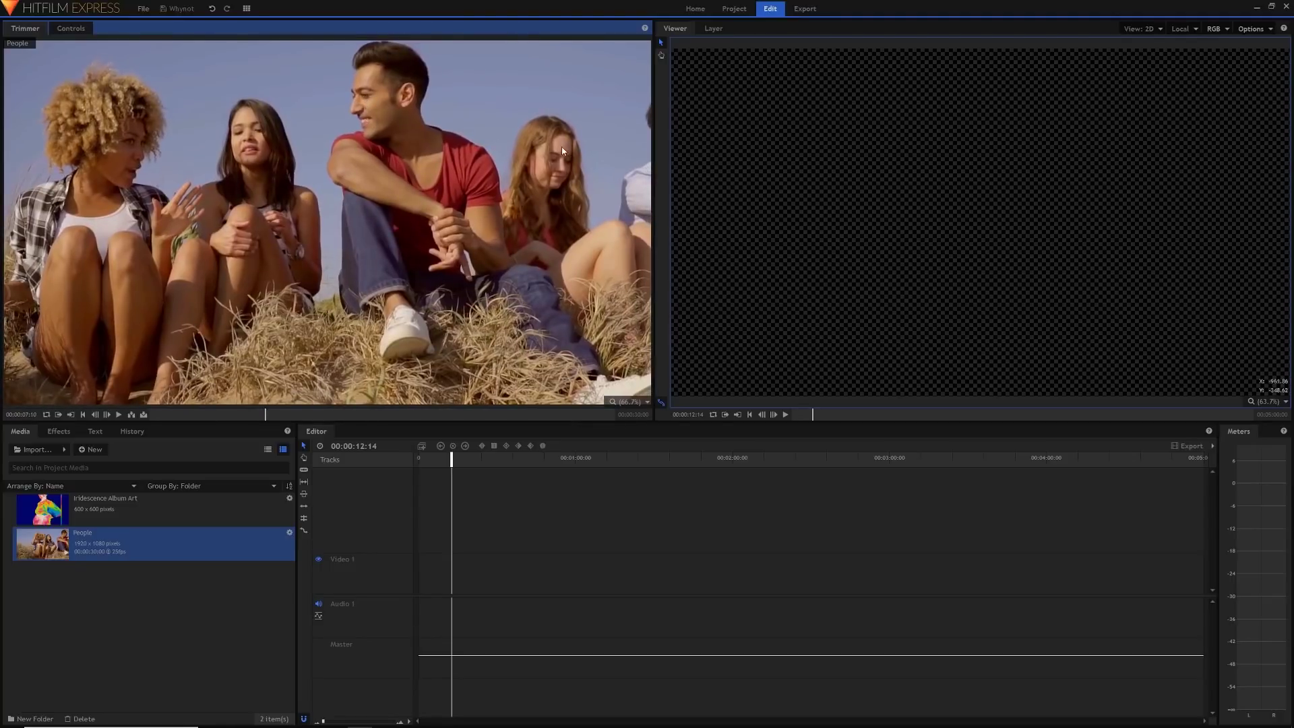
pyautogui.moveTo(266, 415); pyautogui.dragTo(322, 415)
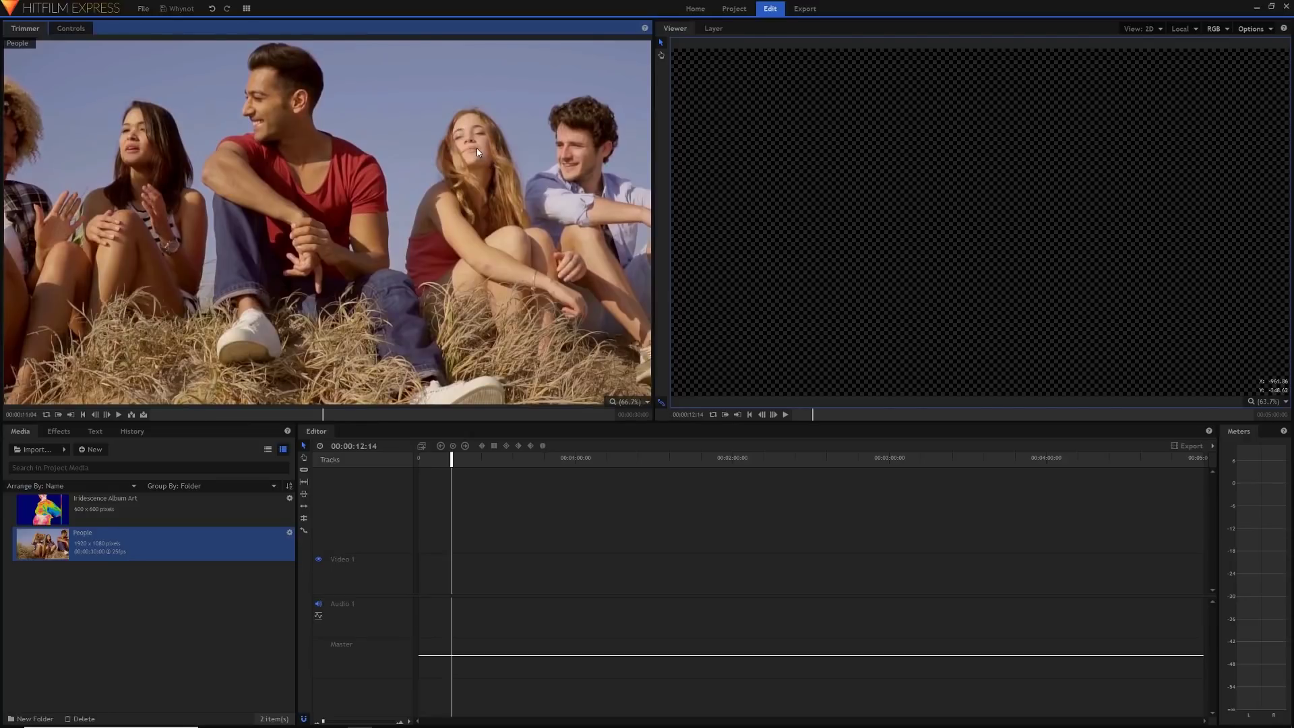
pyautogui.moveTo(333, 414); pyautogui.dragTo(254, 413)
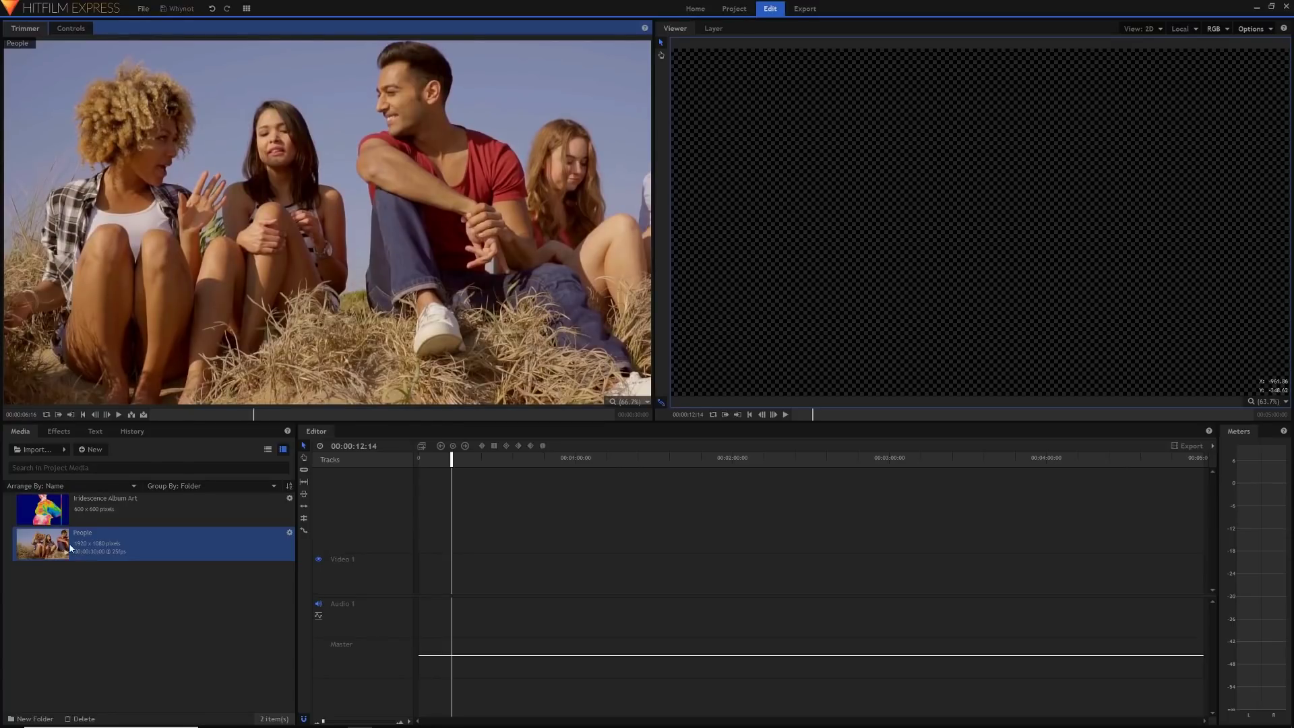
pyautogui.moveTo(70, 548); pyautogui.dragTo(418, 571)
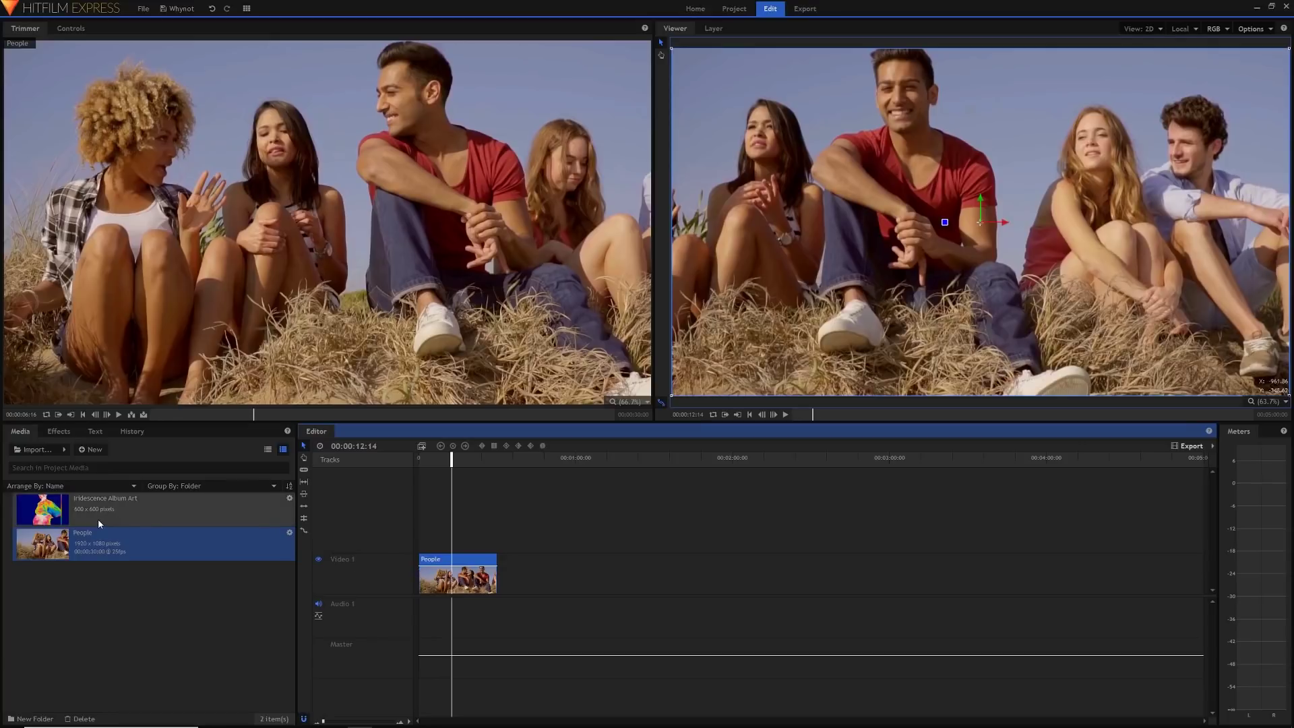
# Search effects for 'color', apply Color Cycle to the People clip, and expand its settings.
pyautogui.click(59, 431)
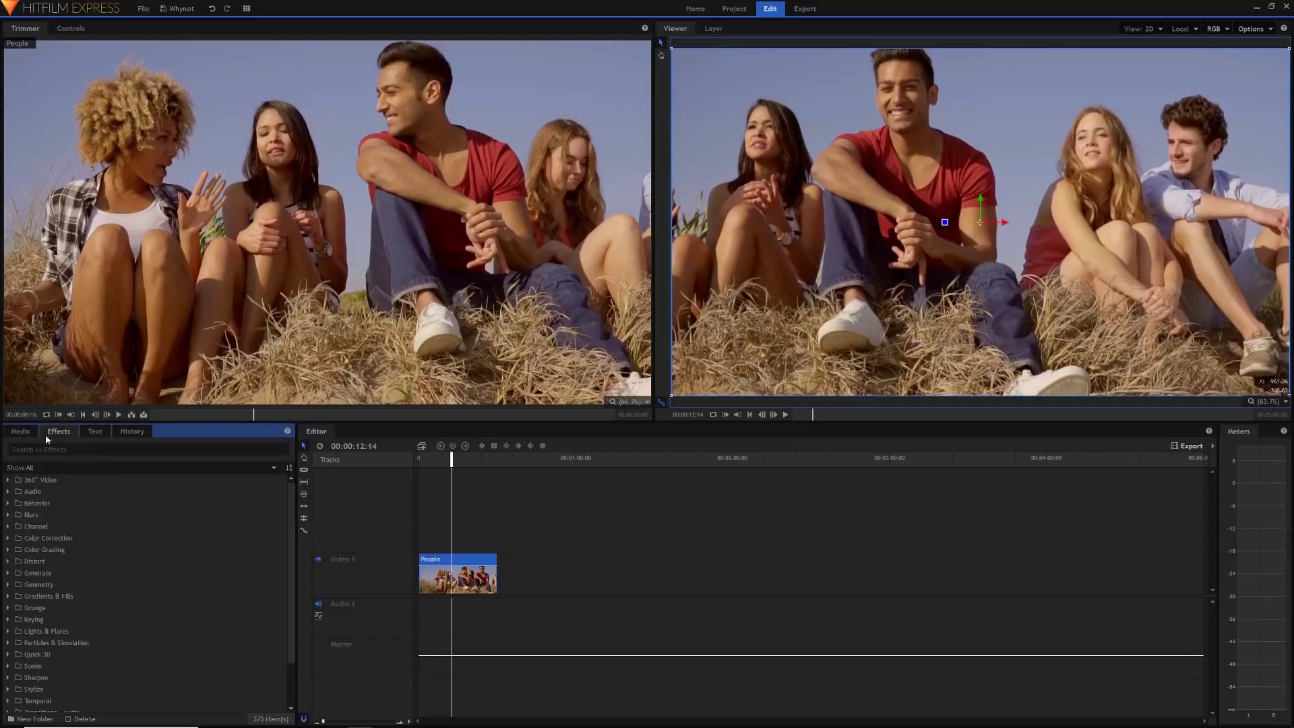
pyautogui.write('color')
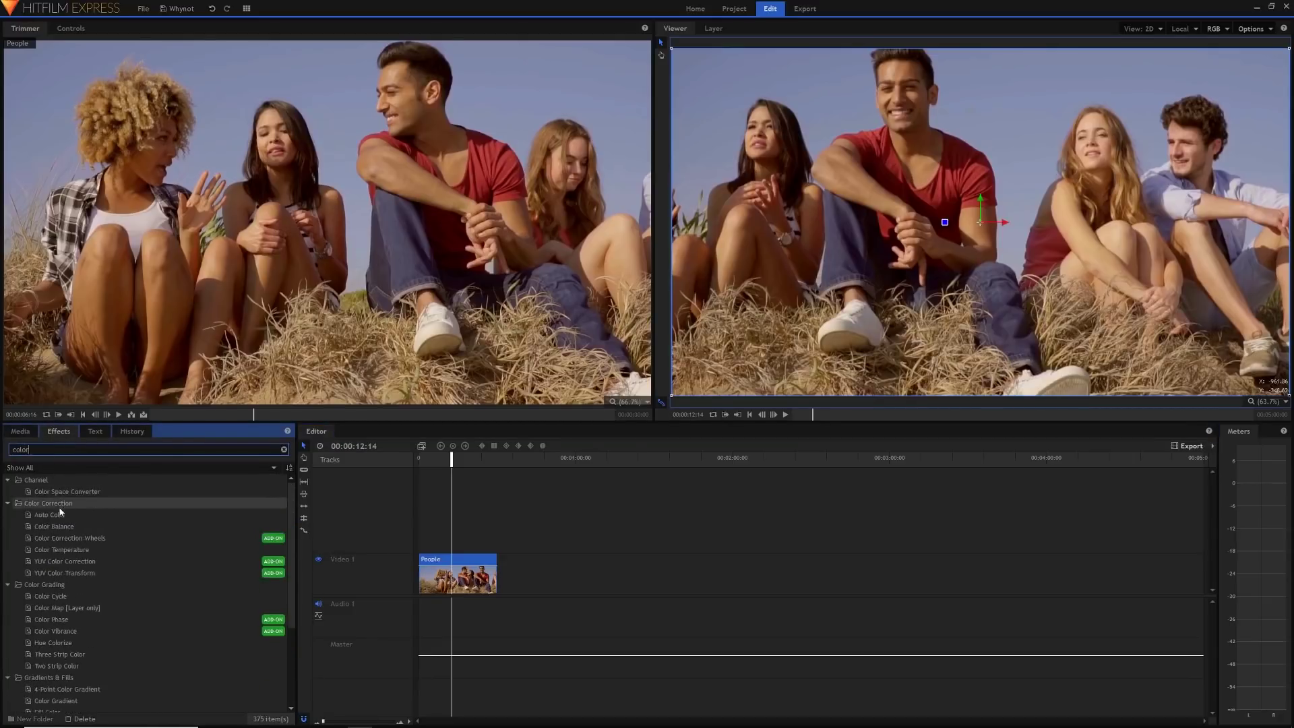
pyautogui.scroll(-2, 62, 555)
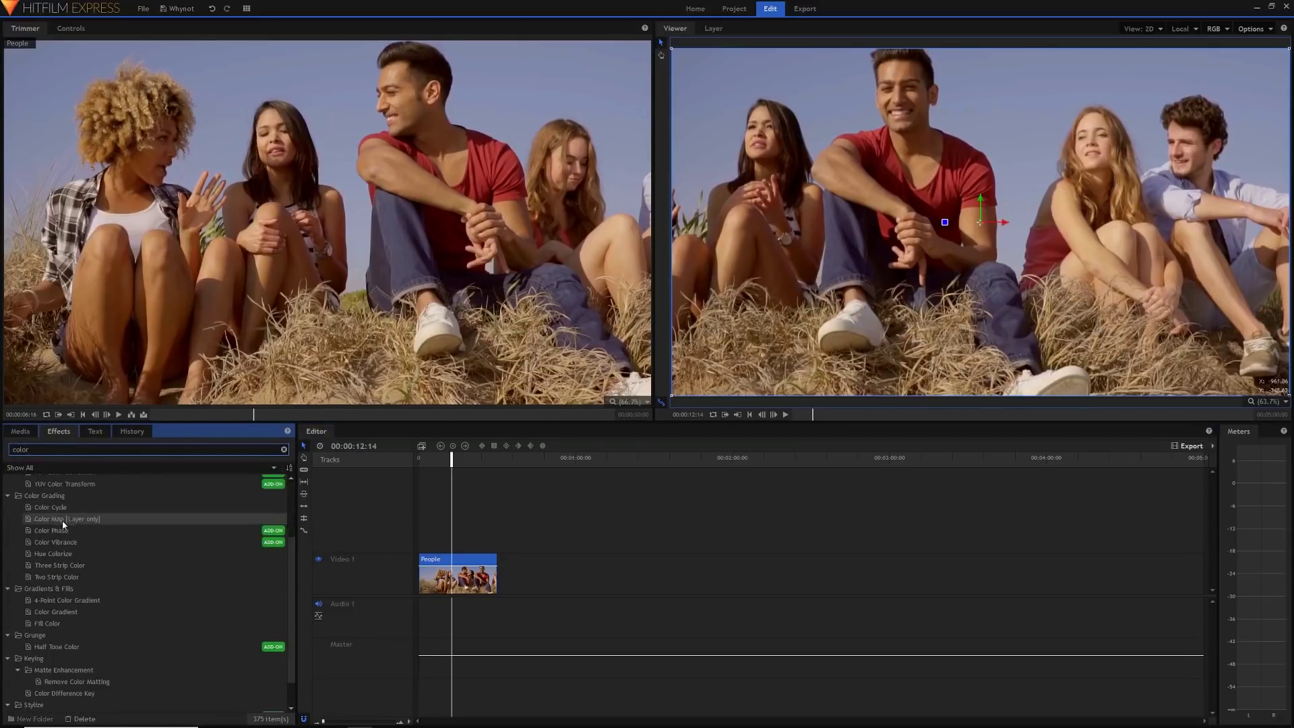
pyautogui.moveTo(54, 508); pyautogui.dragTo(438, 573)
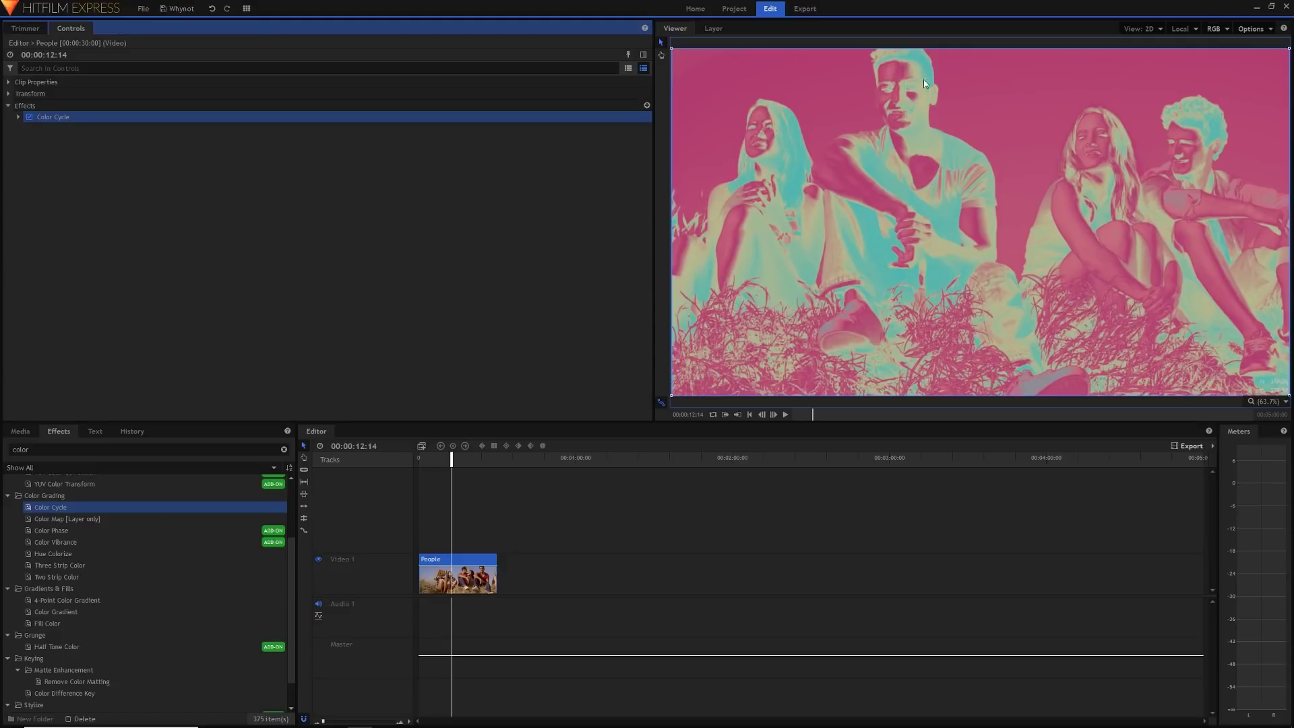
pyautogui.click(19, 117)
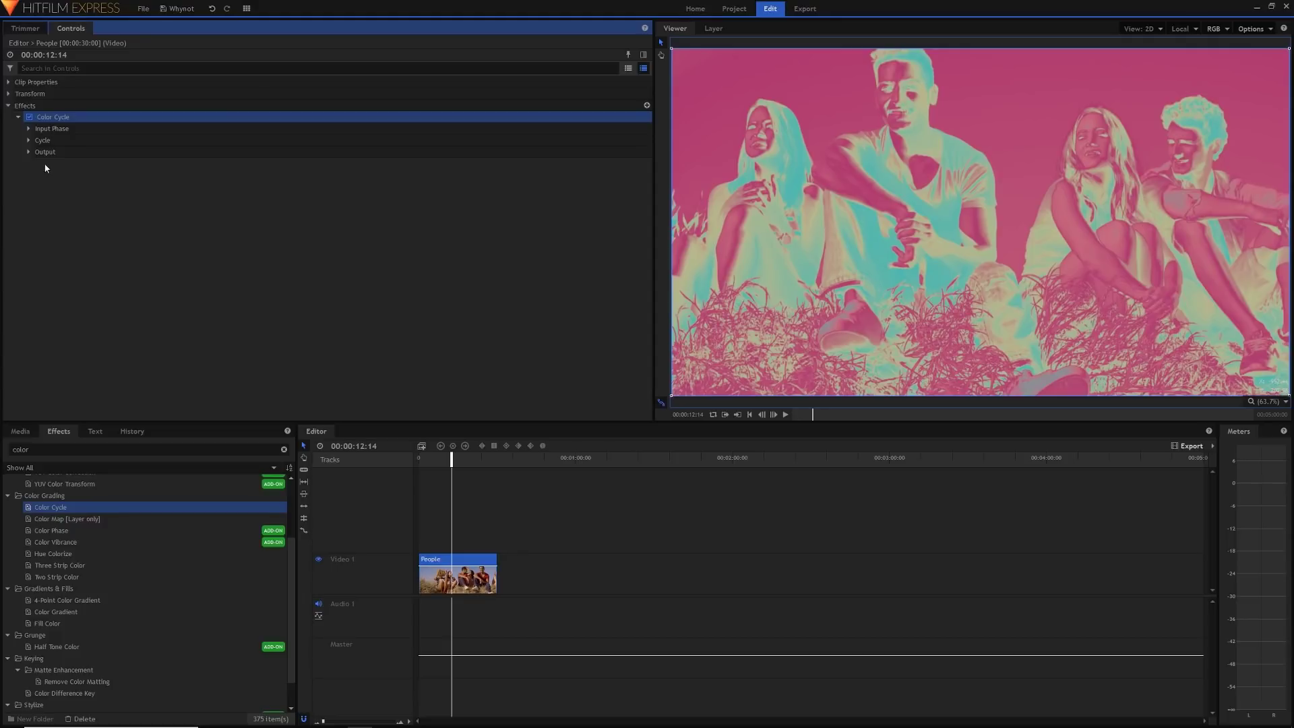
# Expand Input Phase and switch Phase From to Red, then back to Luminance.
pyautogui.click(28, 129)
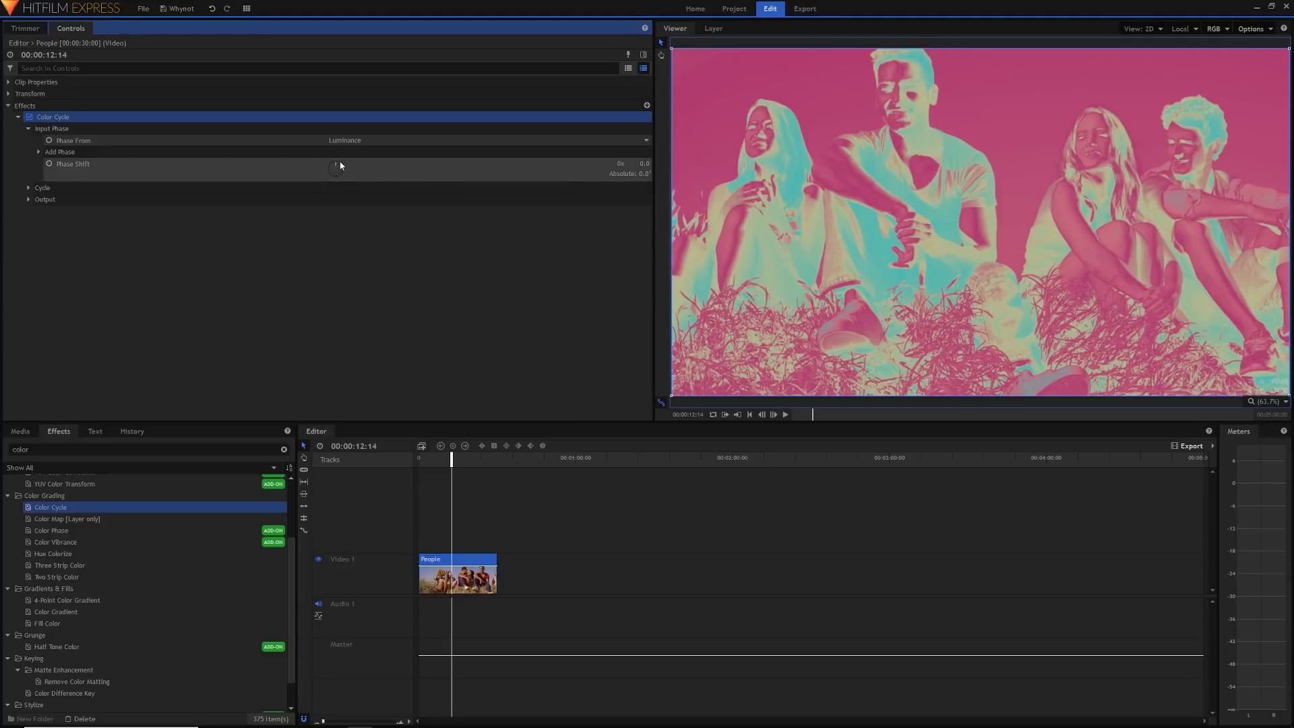
pyautogui.click(341, 141)
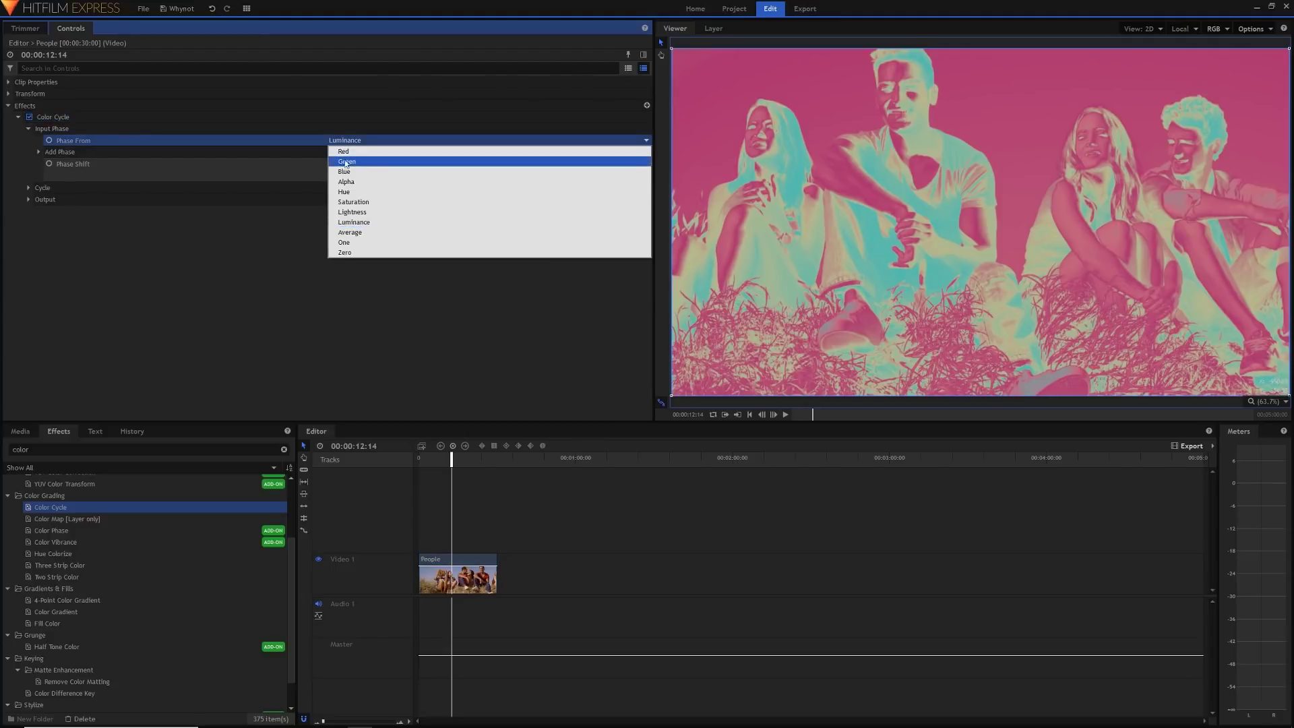
pyautogui.click(344, 151)
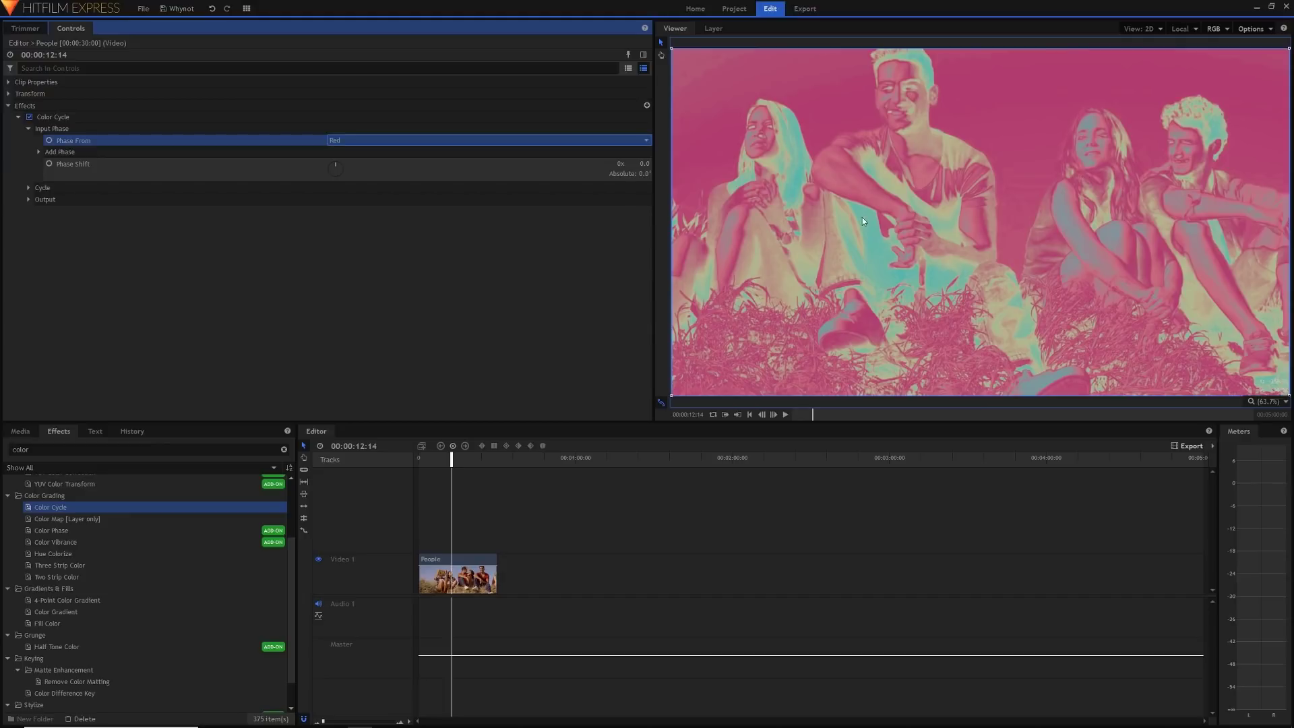
pyautogui.click(581, 139)
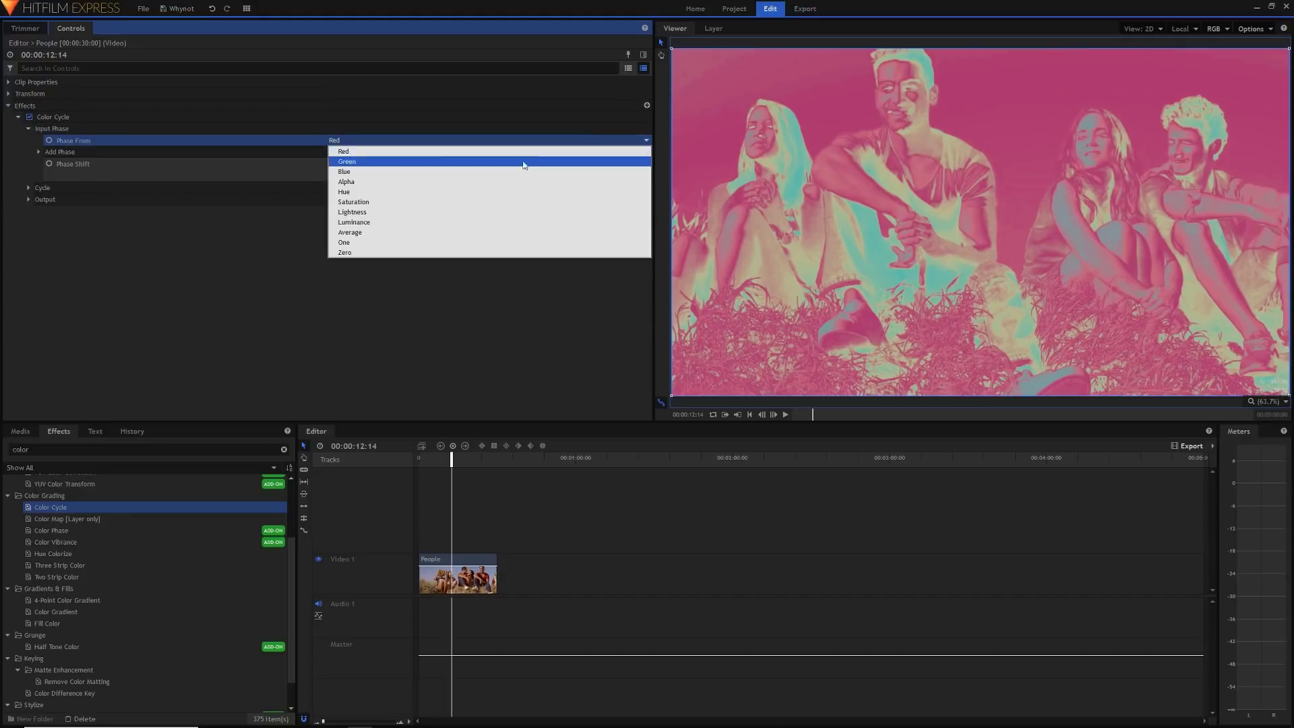
pyautogui.click(473, 221)
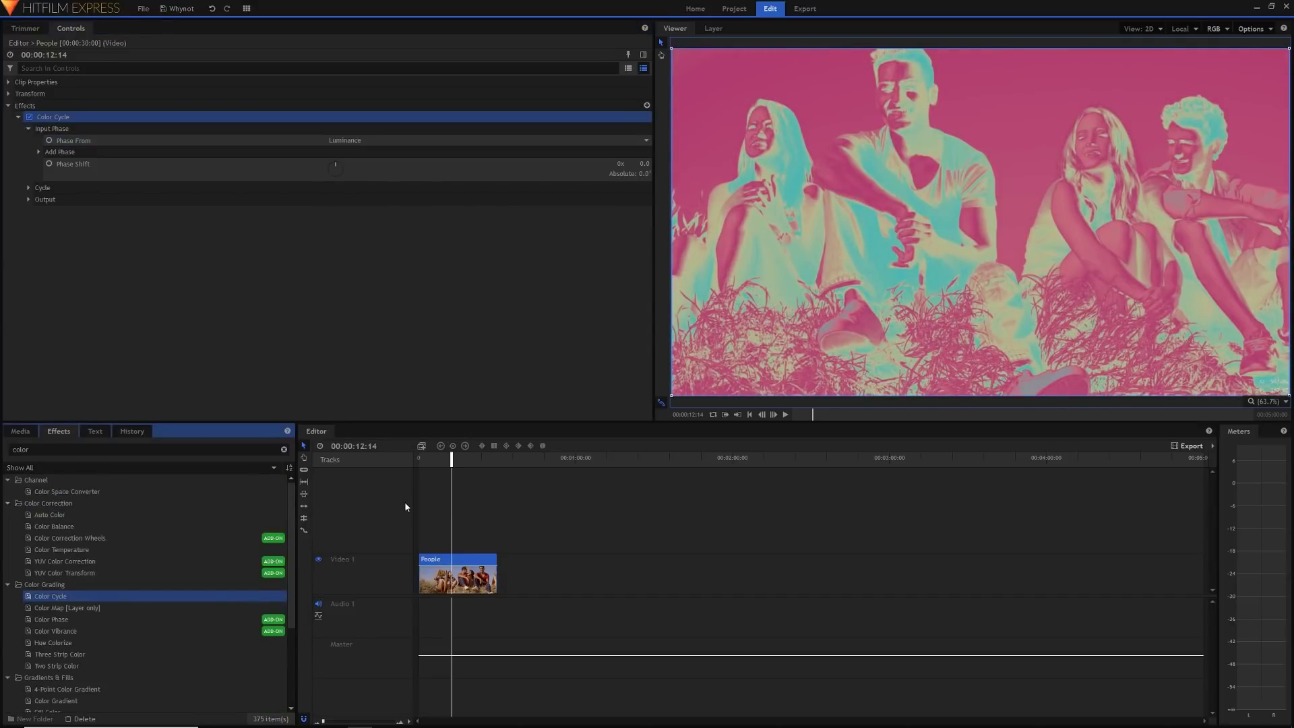
# Try the Hue Cycle and Gradient Gray cycle presets and inspect the first two palette colours.
pyautogui.click(27, 188)
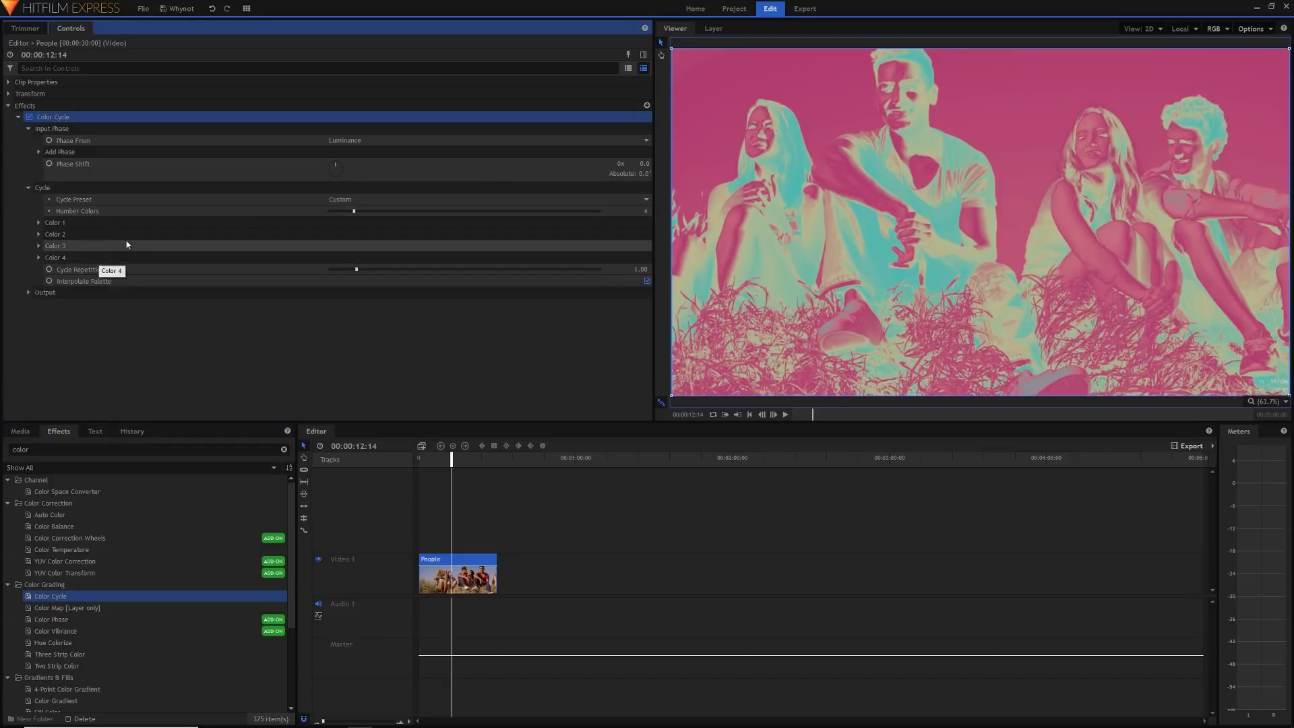
pyautogui.click(350, 201)
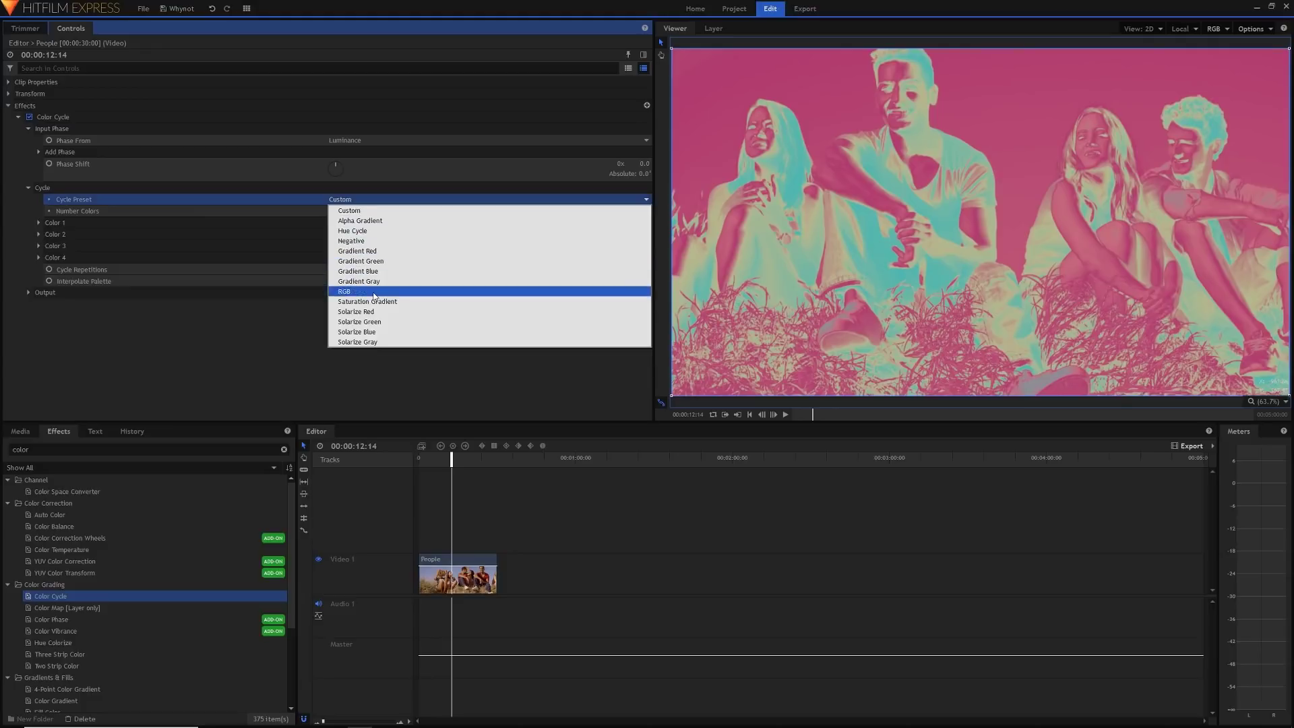
pyautogui.click(366, 231)
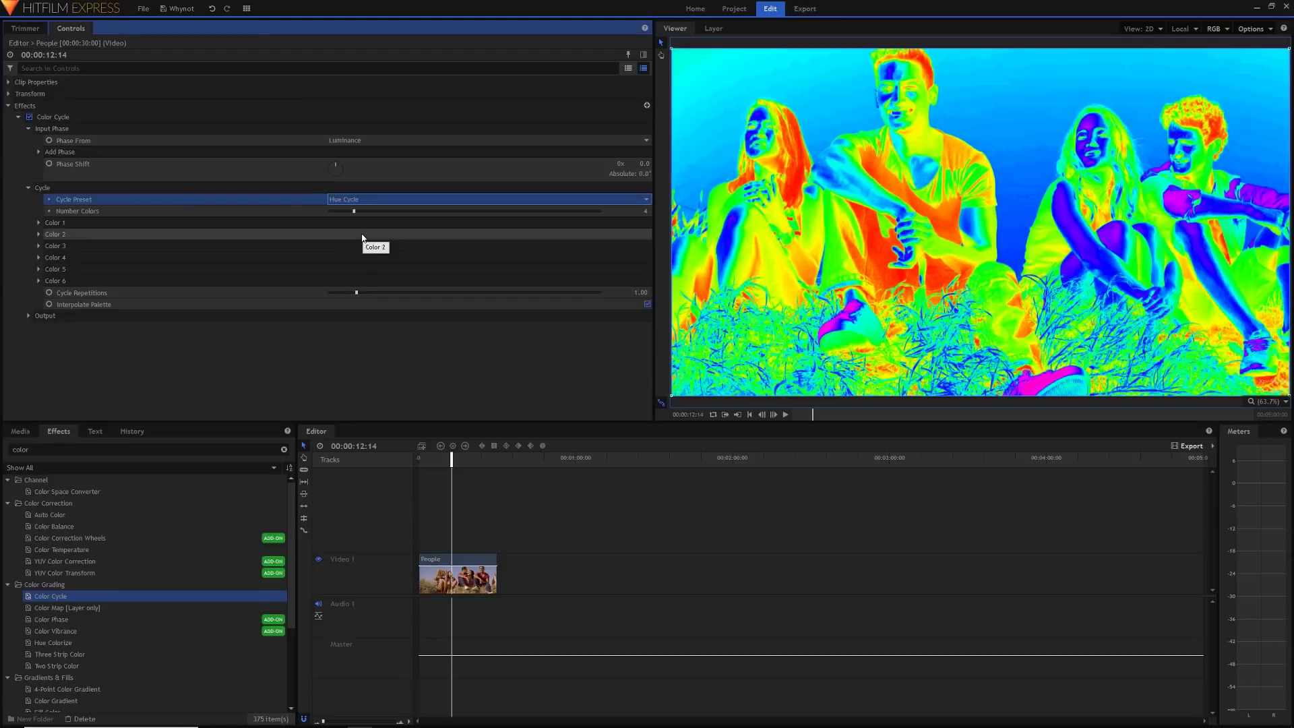
pyautogui.click(343, 200)
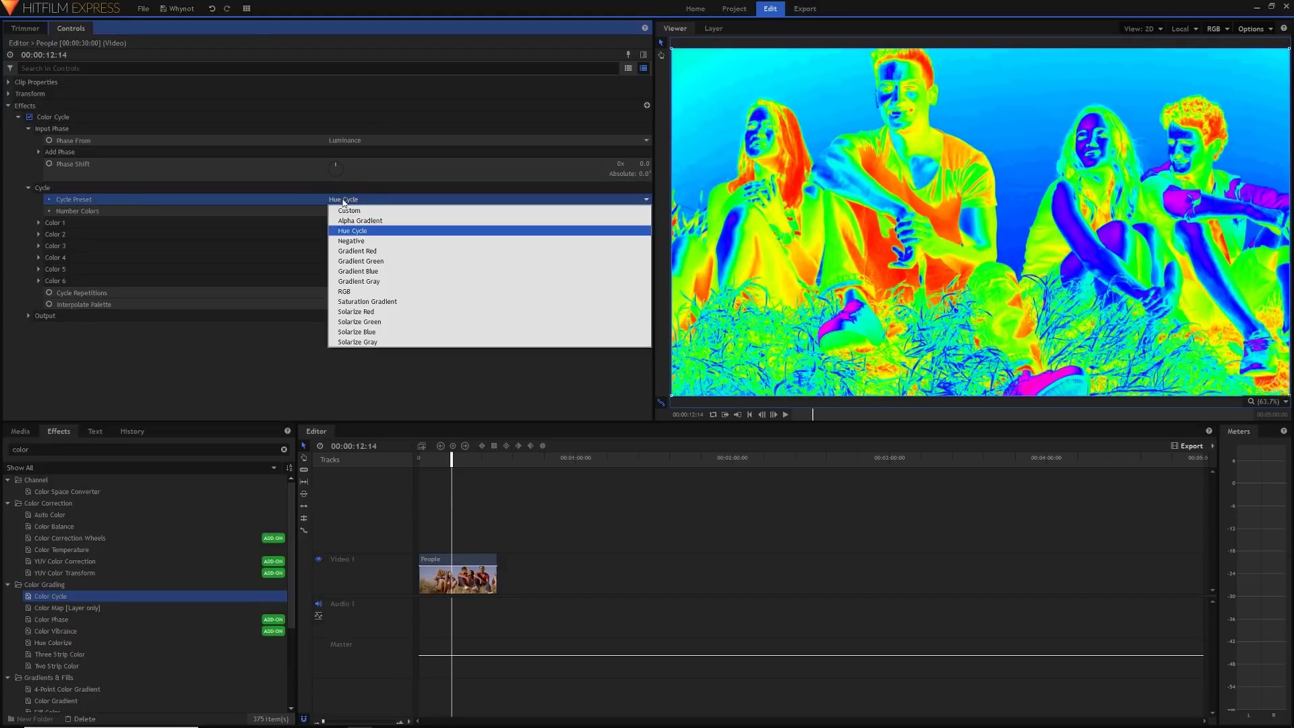
pyautogui.click(370, 282)
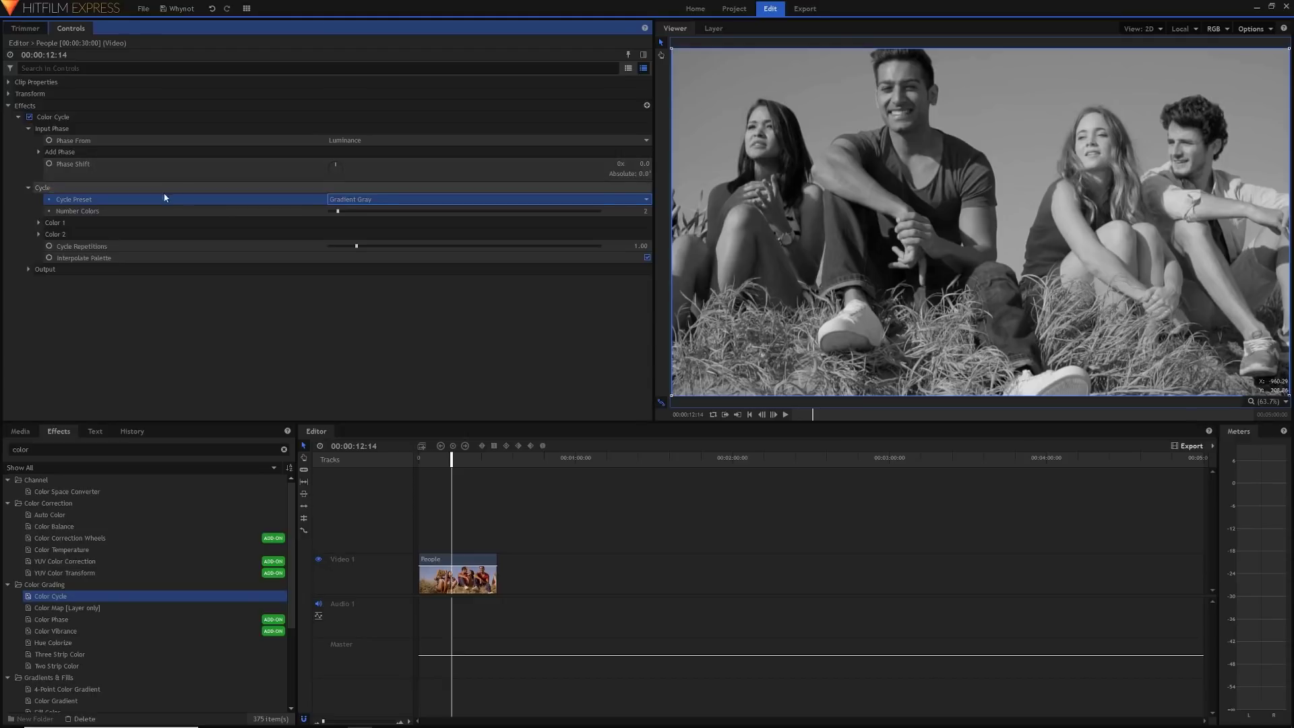
pyautogui.click(39, 222)
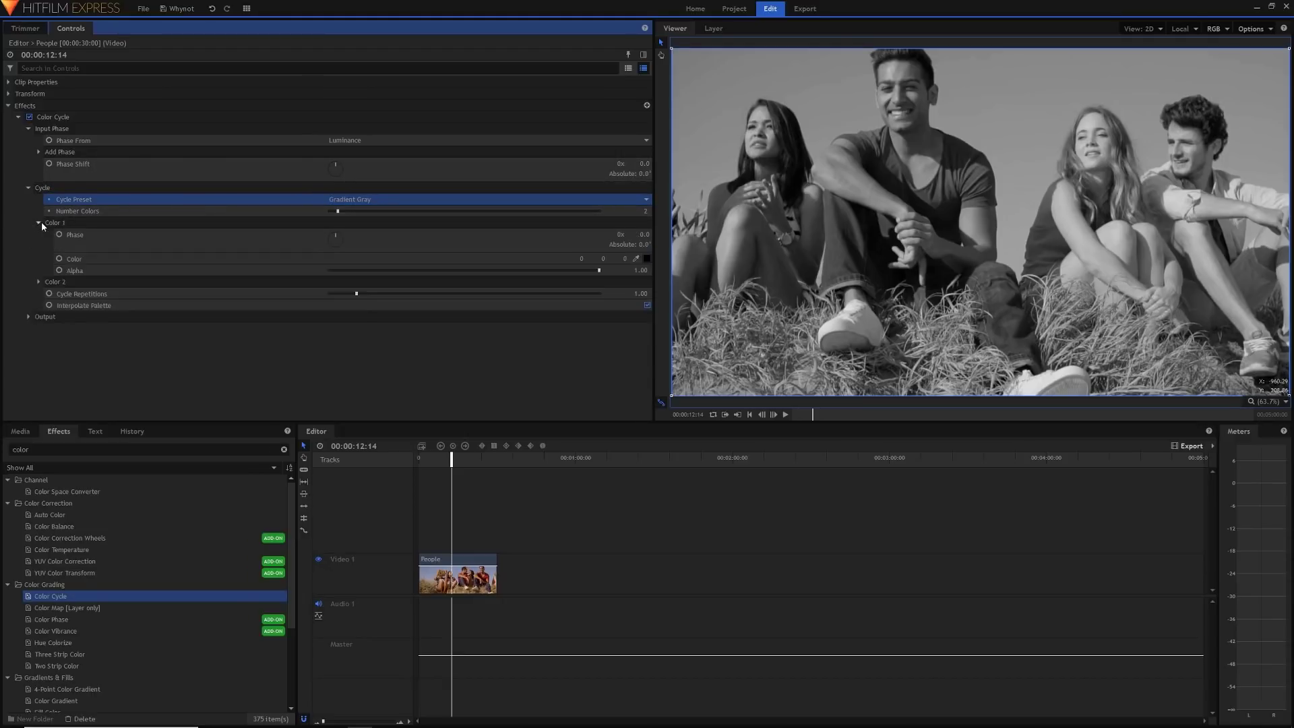
pyautogui.click(38, 281)
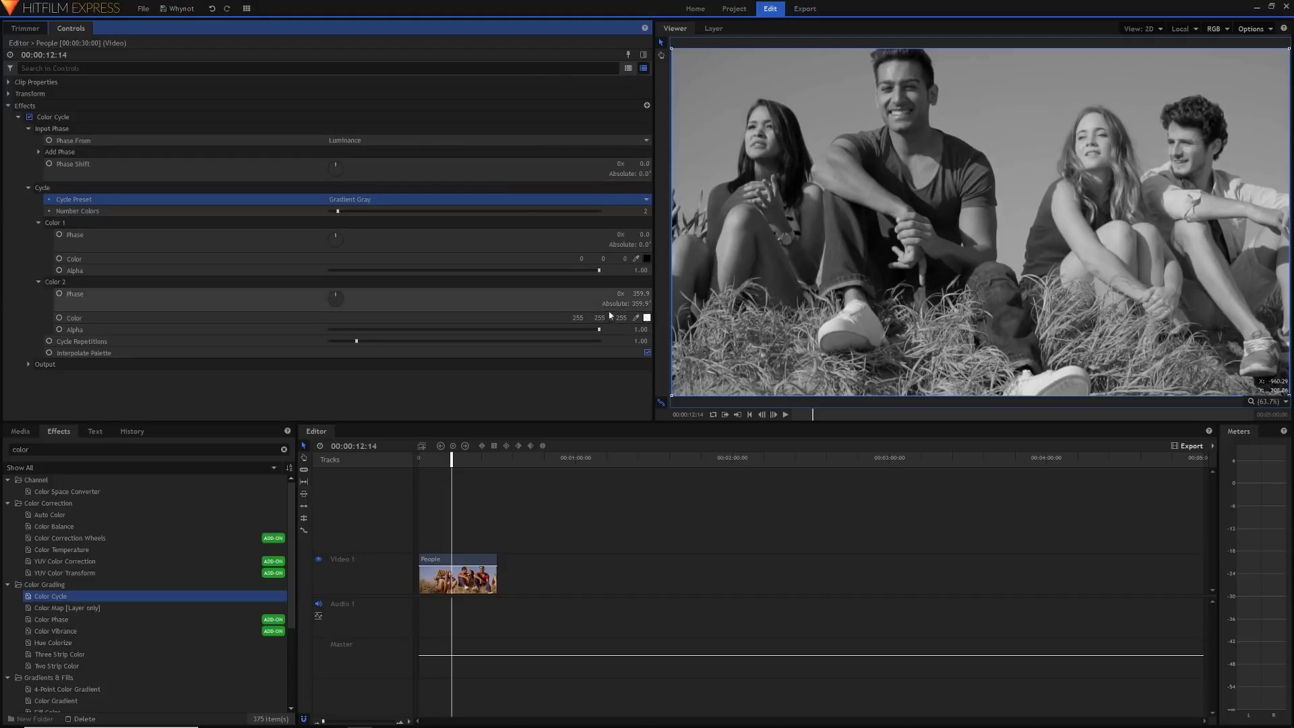
# Set the Cycle Preset back to Hue Cycle and expand the third to fifth colour groups.
pyautogui.click(357, 199)
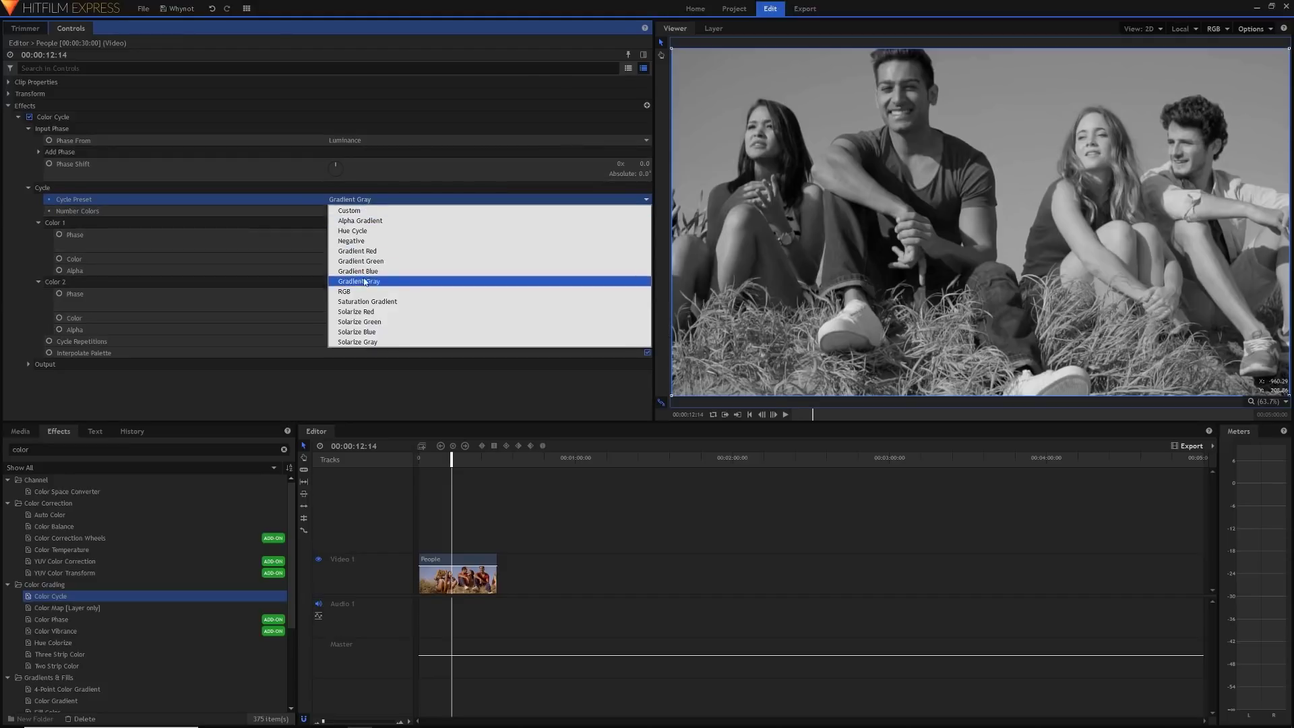
pyautogui.click(358, 231)
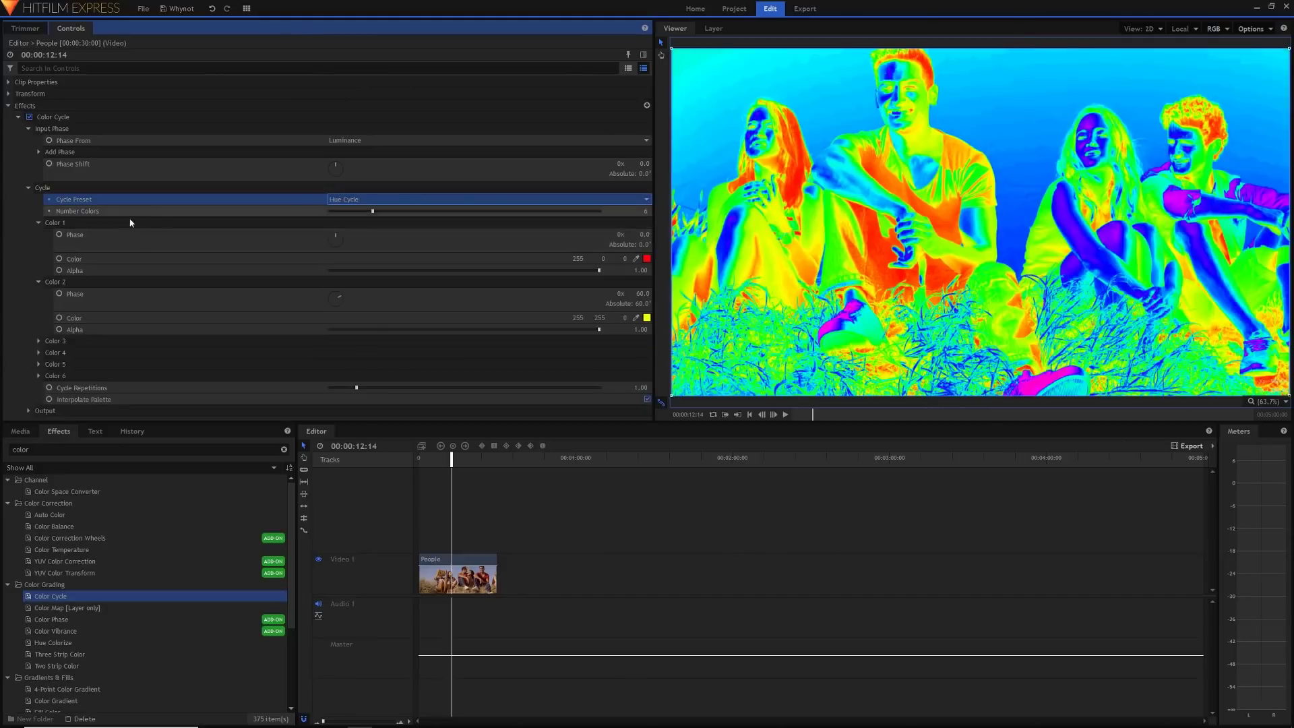
pyautogui.click(38, 338)
pyautogui.scroll(-2, 39, 338)
pyautogui.click(38, 356)
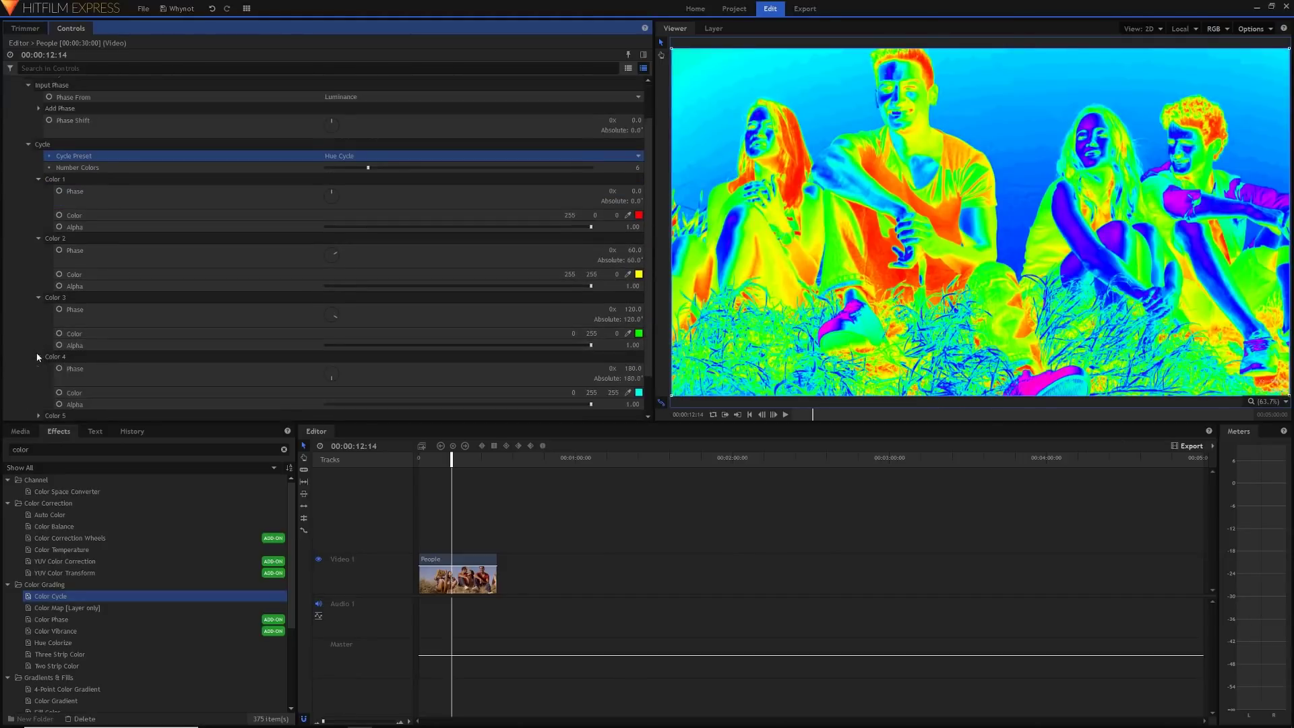
pyautogui.scroll(-1, 41, 364)
pyautogui.click(39, 370)
pyautogui.scroll(-1, 42, 374)
pyautogui.scroll(3, 155, 337)
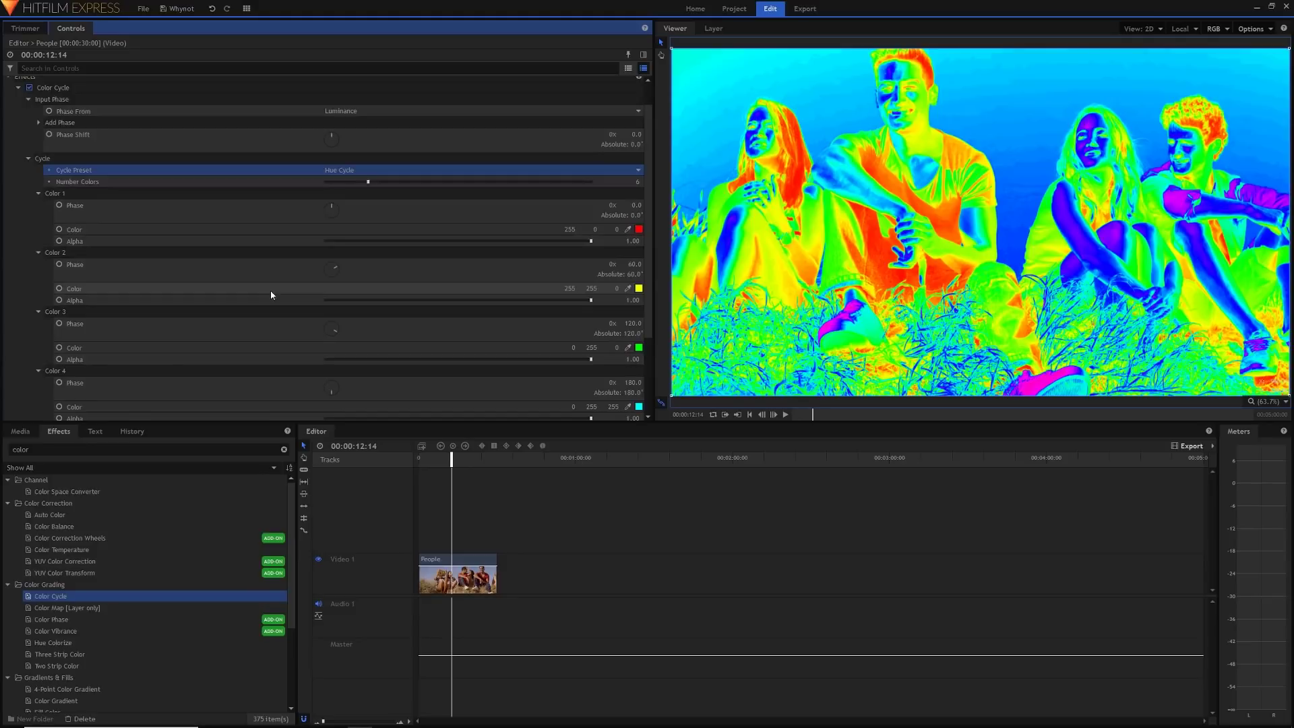
pyautogui.scroll(1, 189, 195)
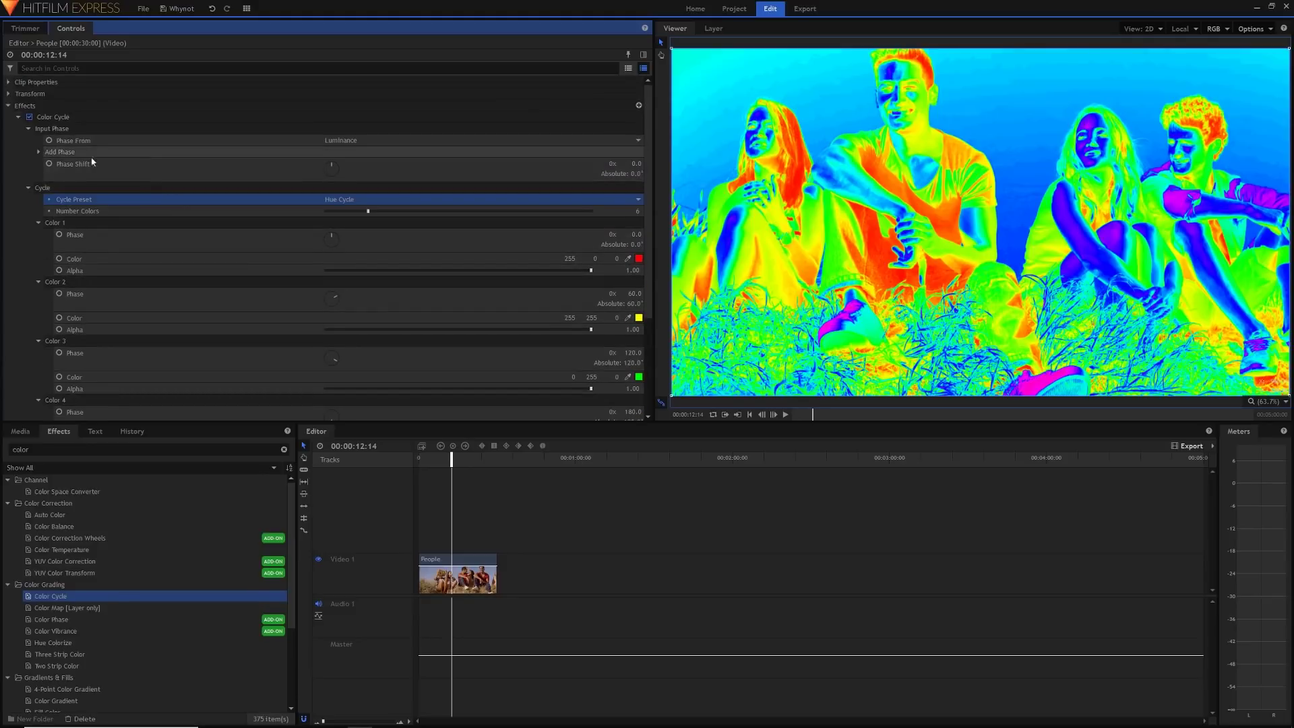
# Reset the Color Cycle effect to its defaults and collapse its four Color groups.
pyautogui.rightClick(52, 119)
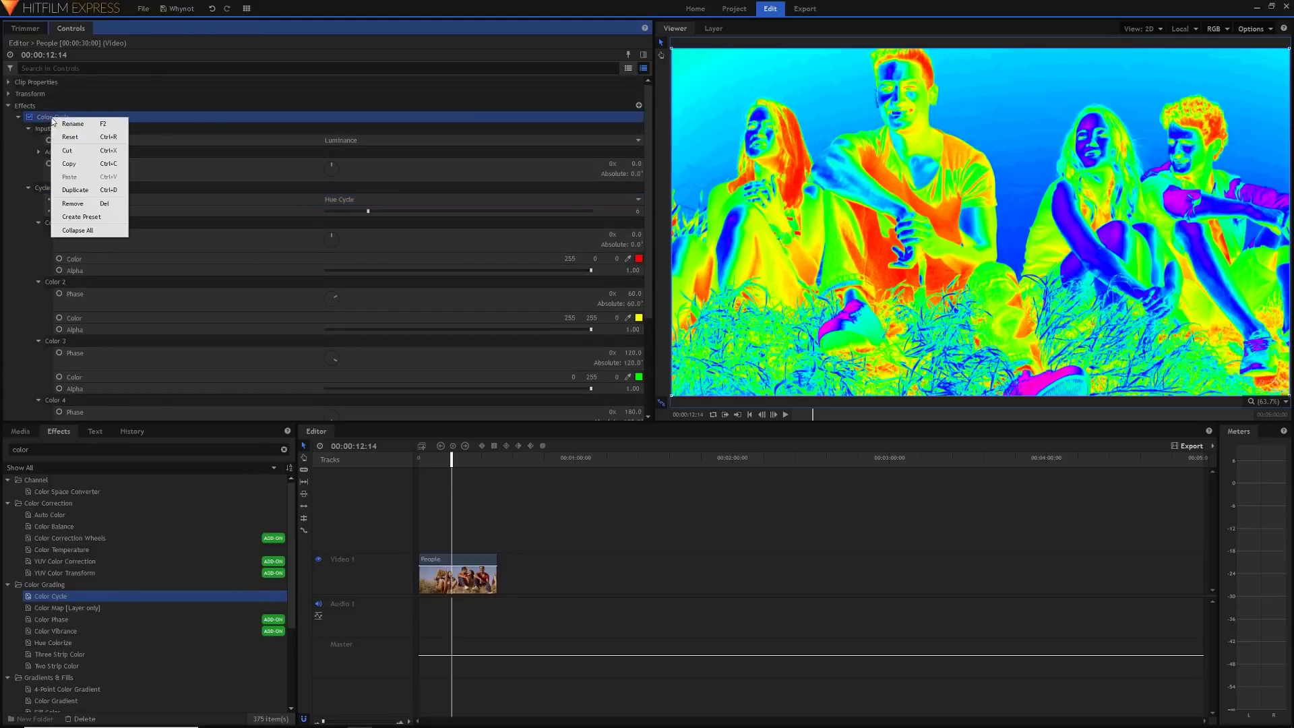
pyautogui.click(85, 140)
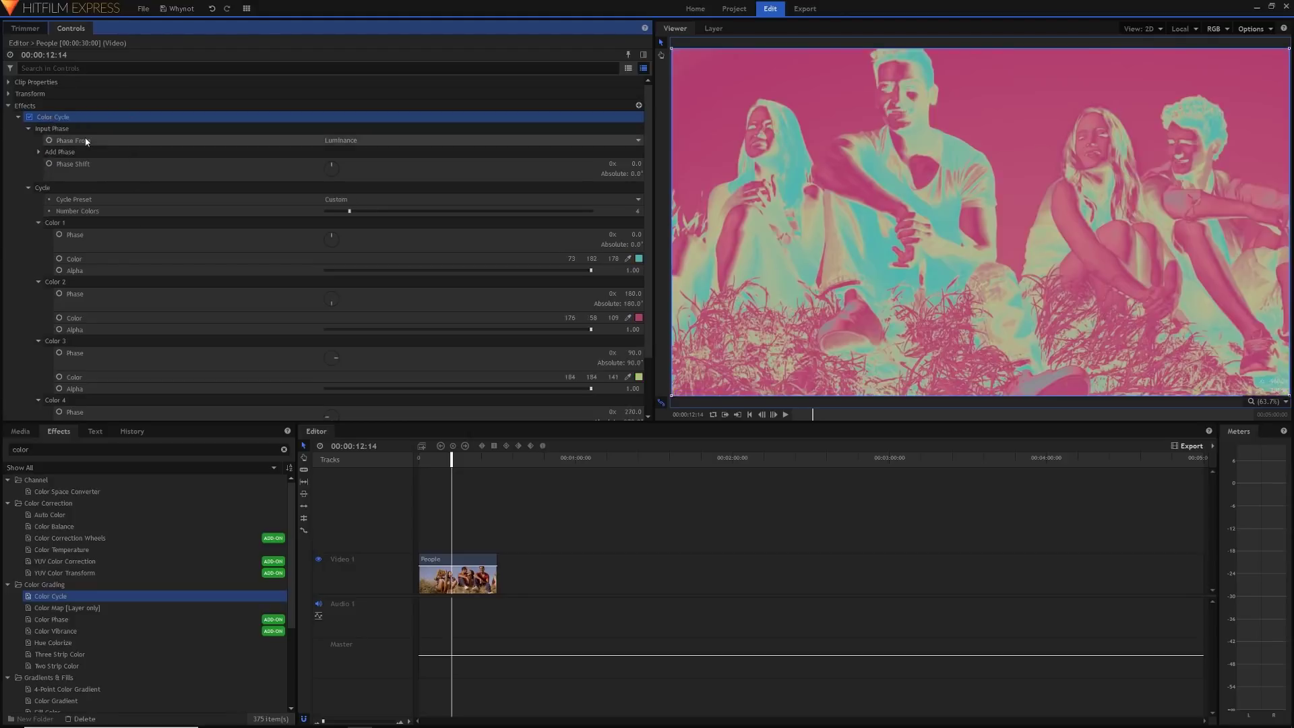
pyautogui.click(38, 222)
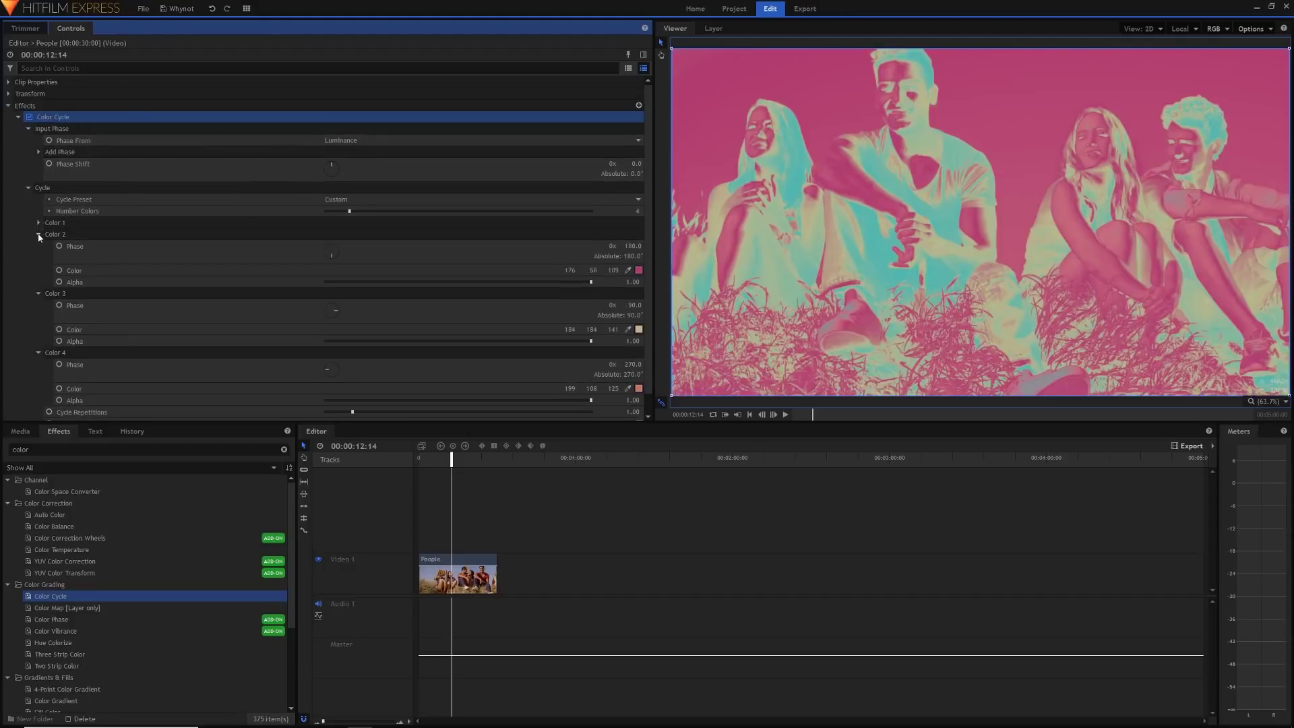
pyautogui.click(38, 234)
pyautogui.click(38, 246)
pyautogui.click(39, 258)
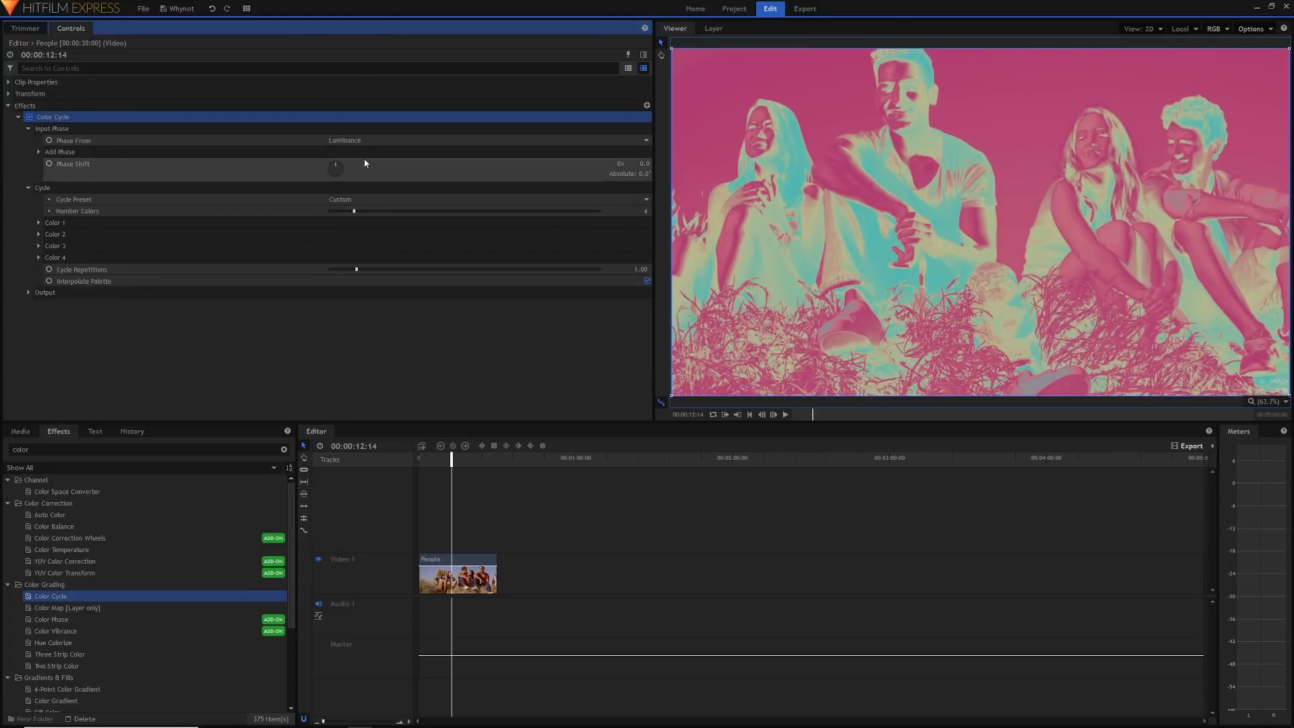
# Place Iridescence Album Art on Video 2, scale it to about 172%, and reselect People.
pyautogui.click(26, 432)
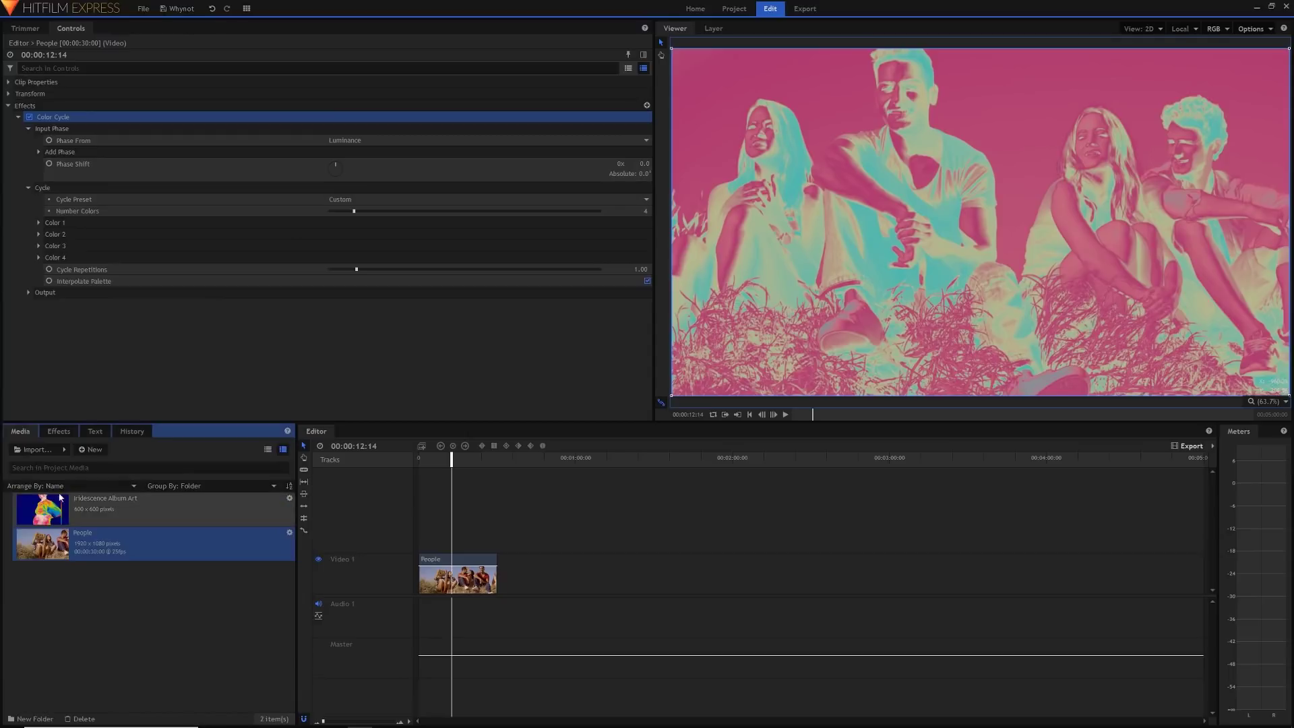
pyautogui.moveTo(60, 505); pyautogui.dragTo(449, 530)
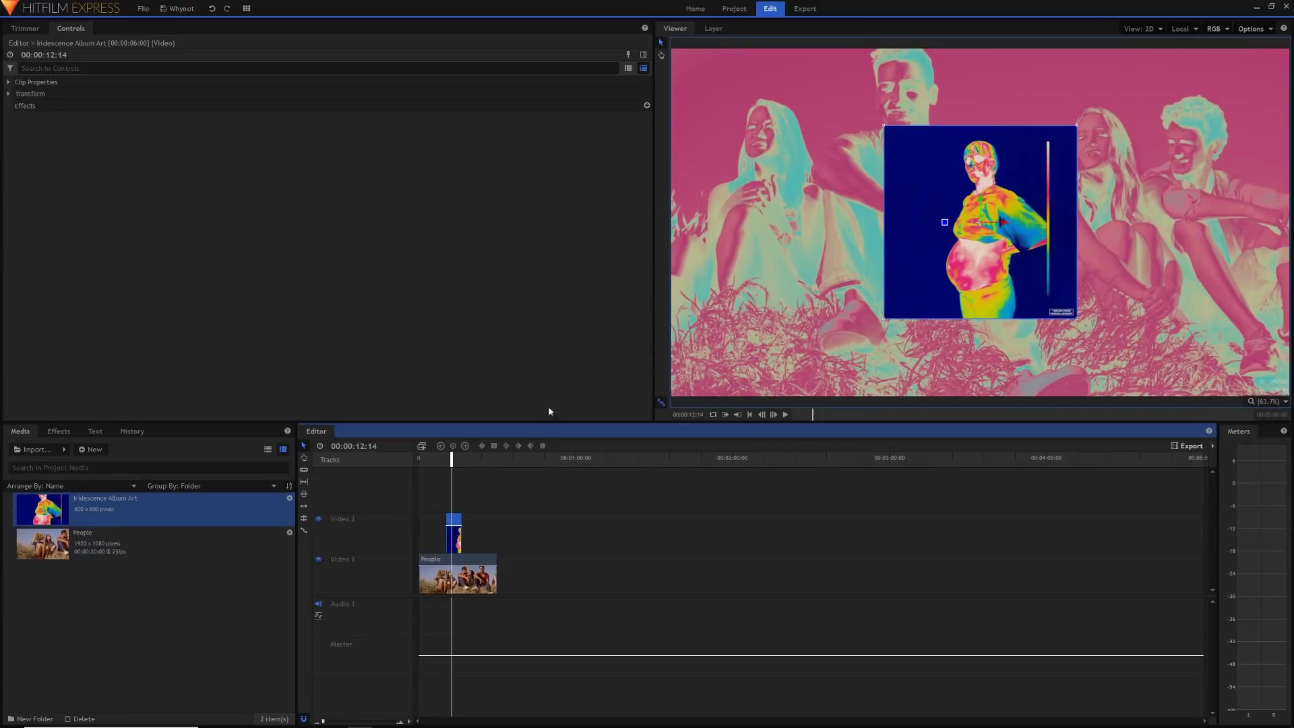
pyautogui.click(8, 94)
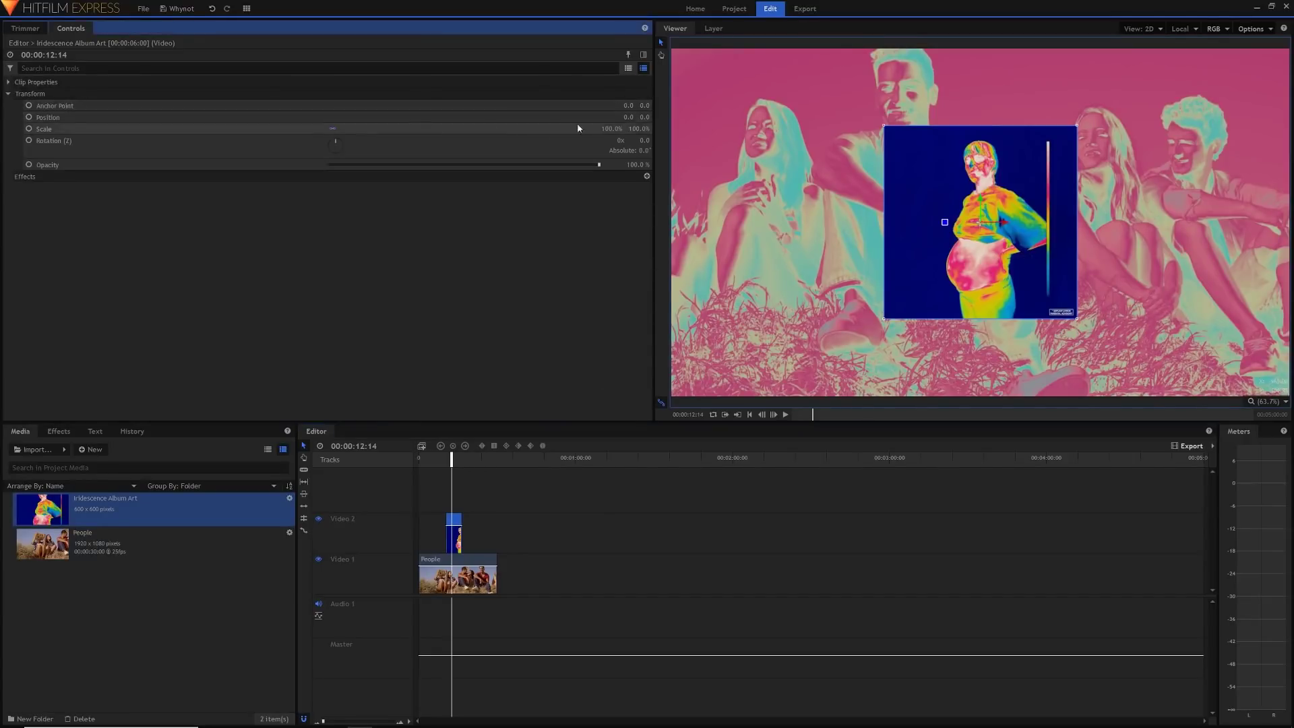
pyautogui.moveTo(612, 128); pyautogui.dragTo(609, 128)
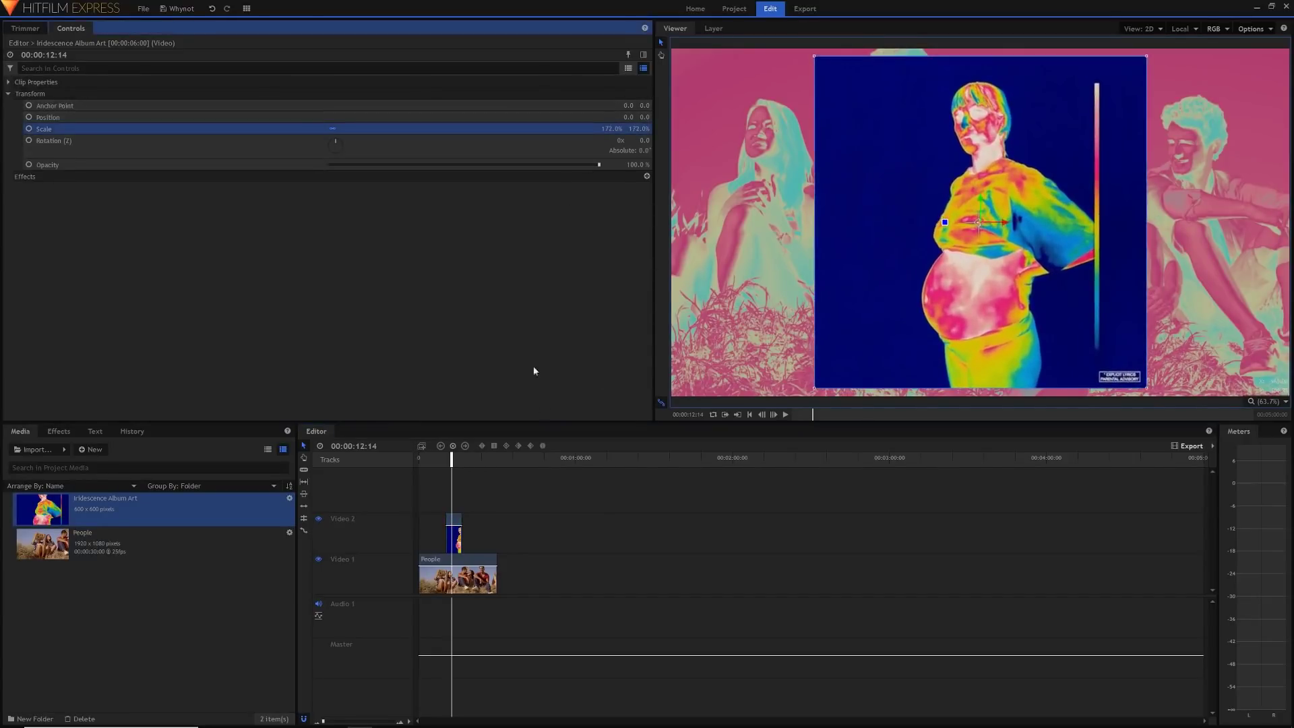
pyautogui.click(470, 565)
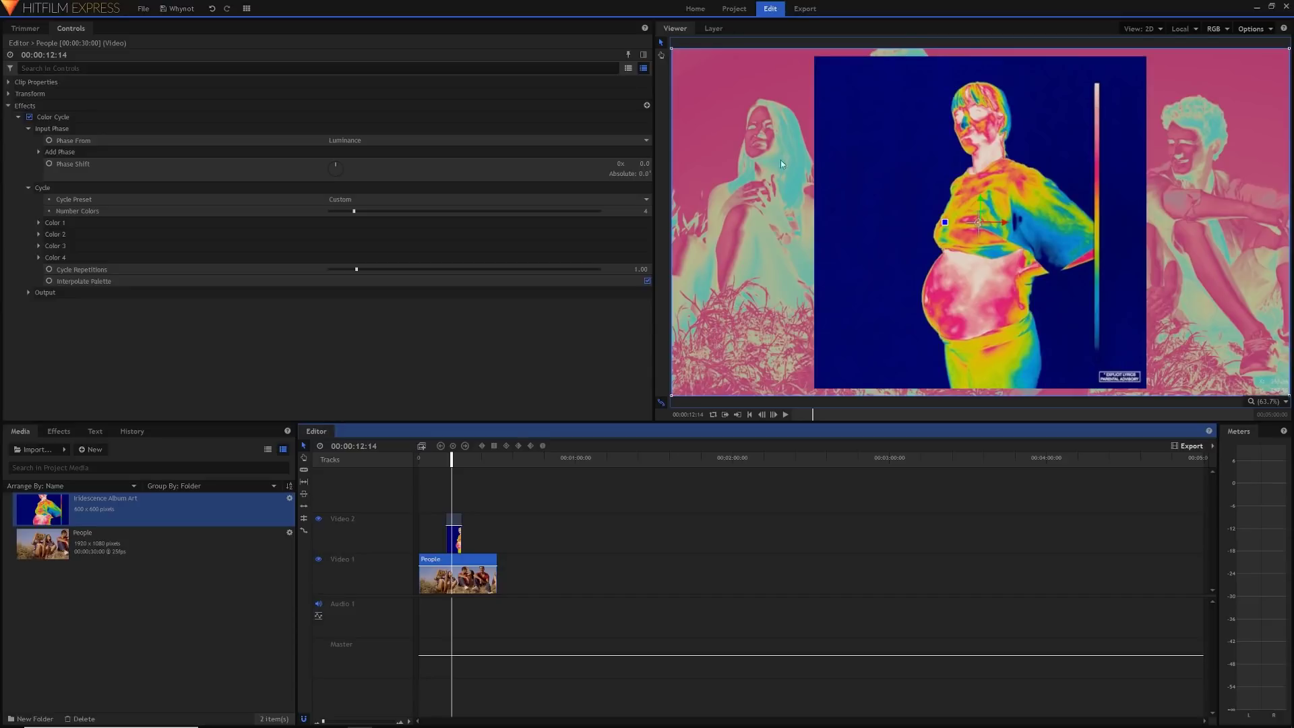
# Set Color Cycle's Number Colors to 7.
pyautogui.click(634, 211)
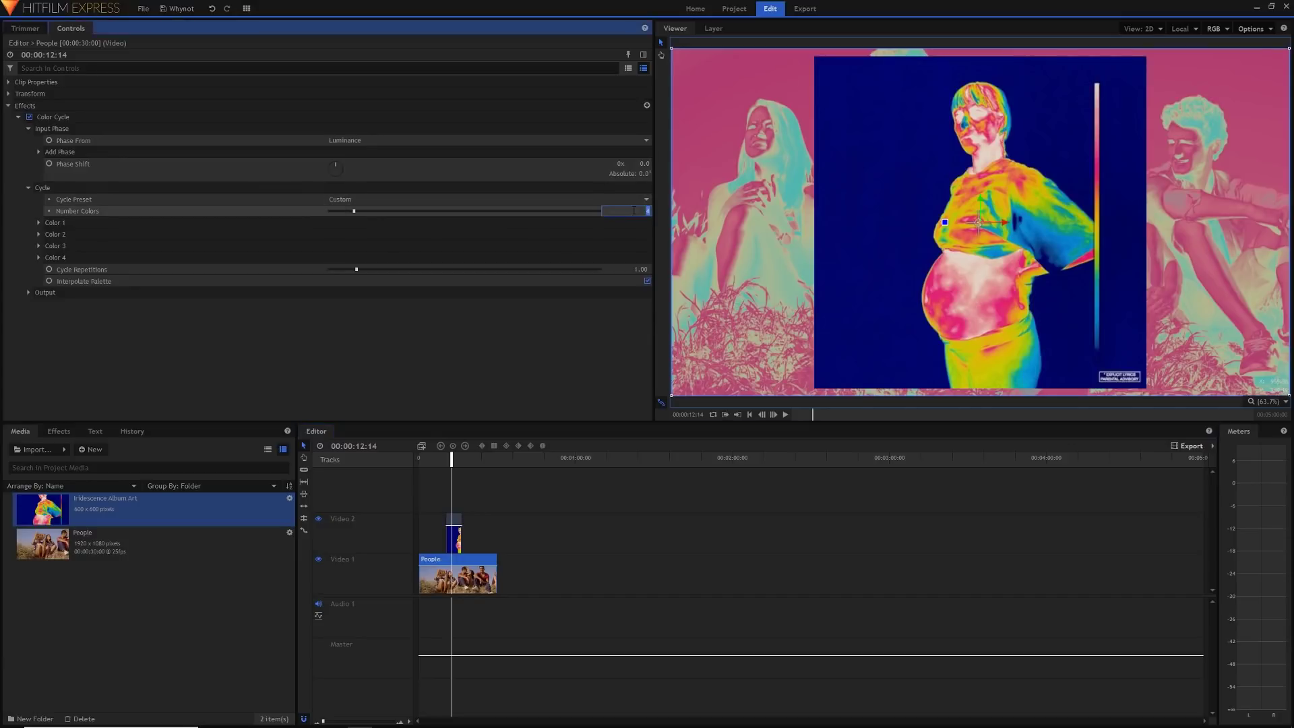
pyautogui.write('7')
pyautogui.press('Return')
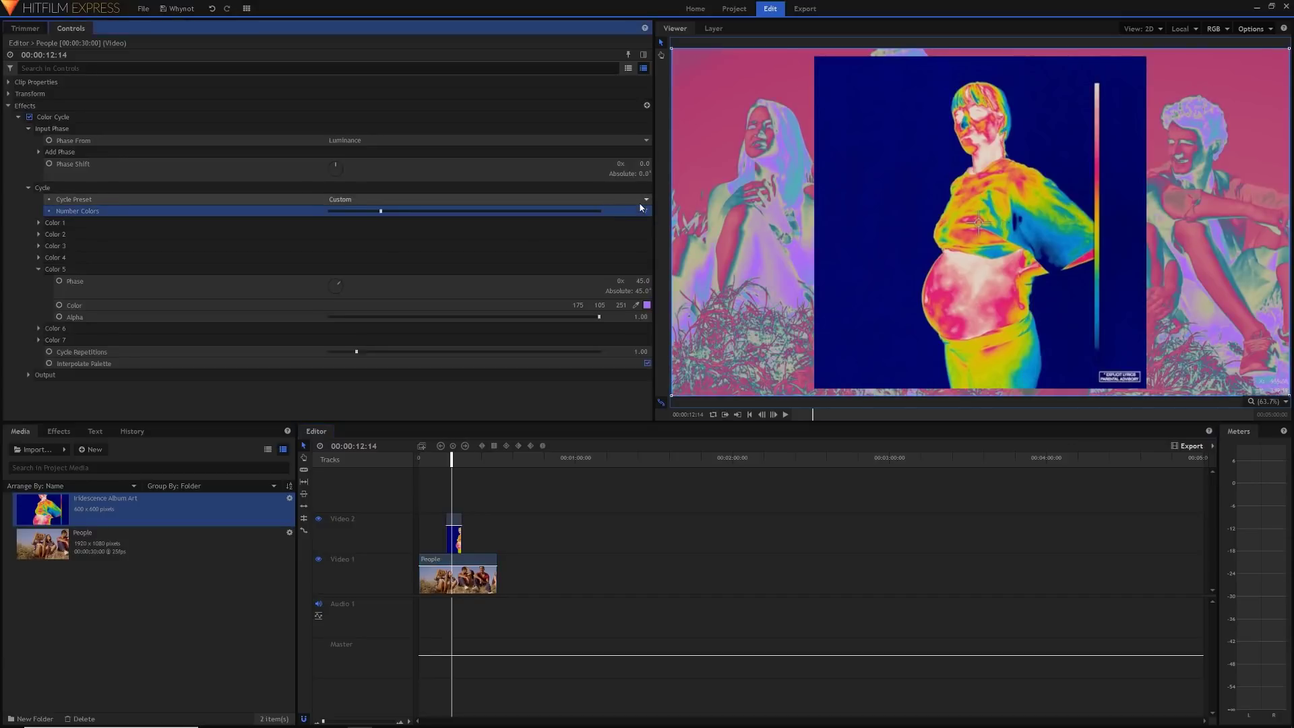
# Expand the Color 1 through Color 5 groups to check their colours and phases.
pyautogui.click(38, 270)
pyautogui.click(37, 224)
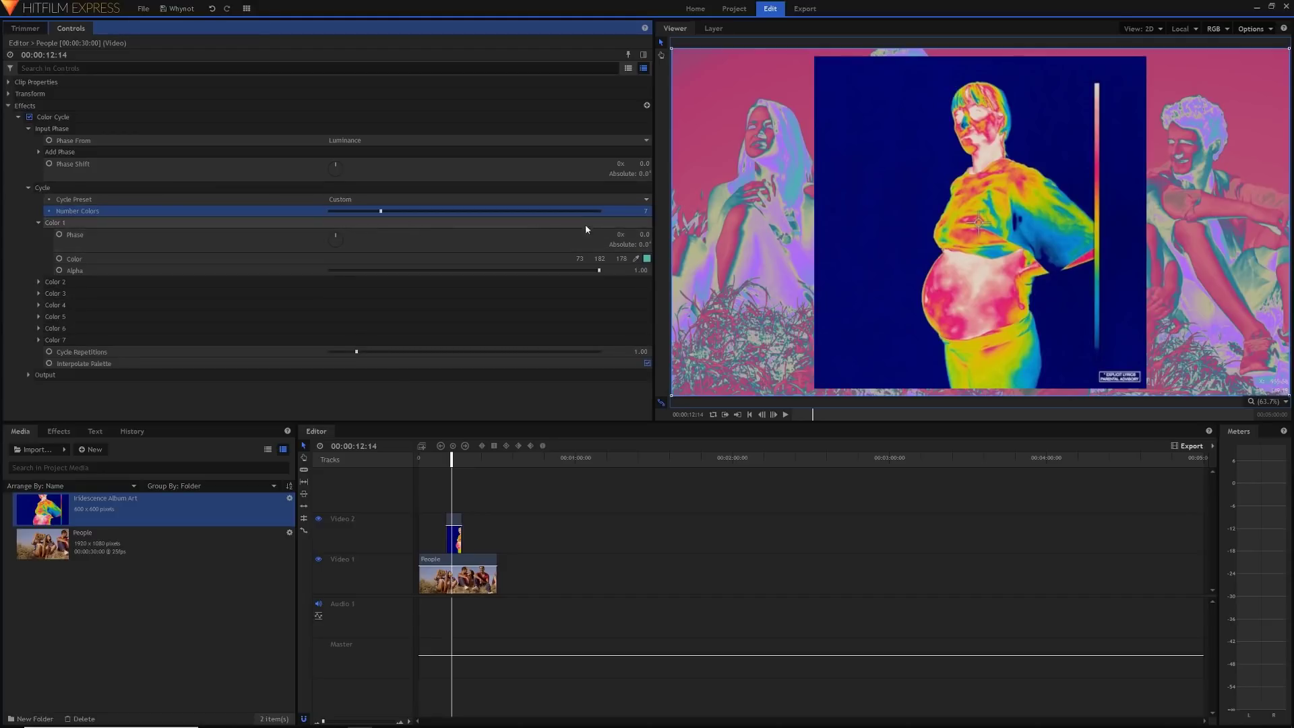
pyautogui.click(37, 282)
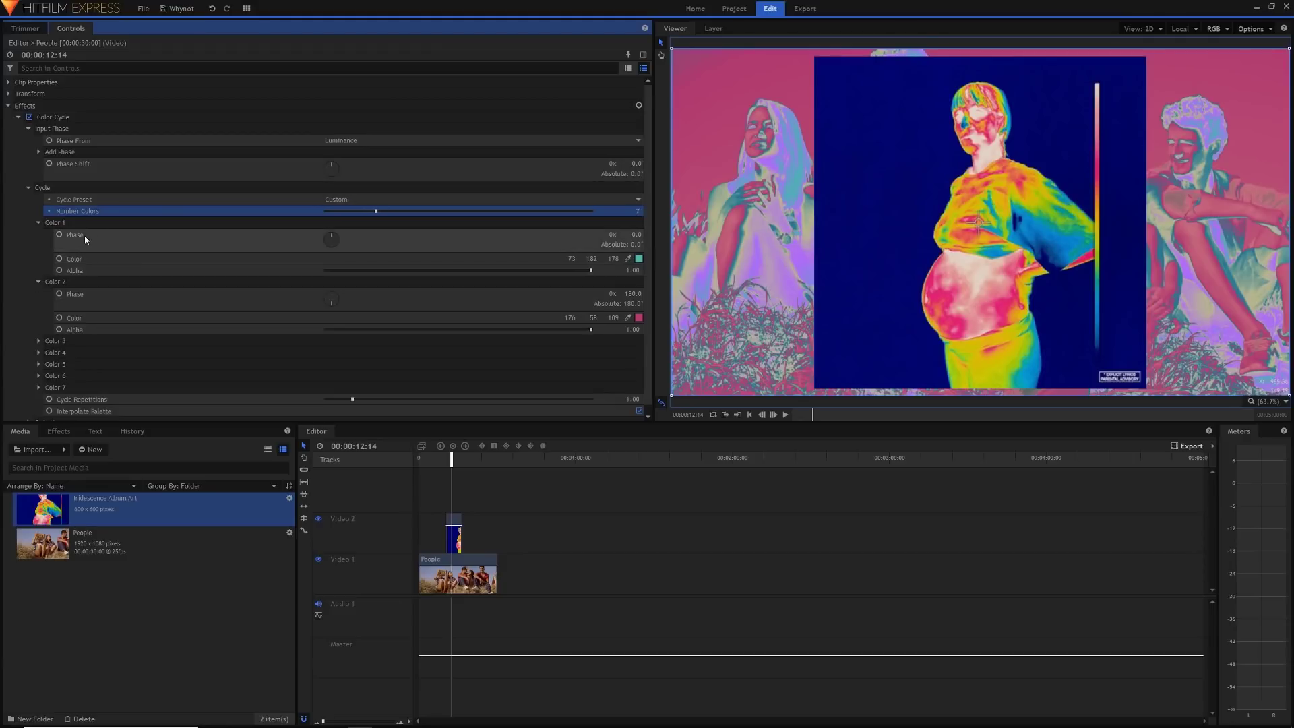
pyautogui.click(37, 341)
pyautogui.scroll(-2, 52, 342)
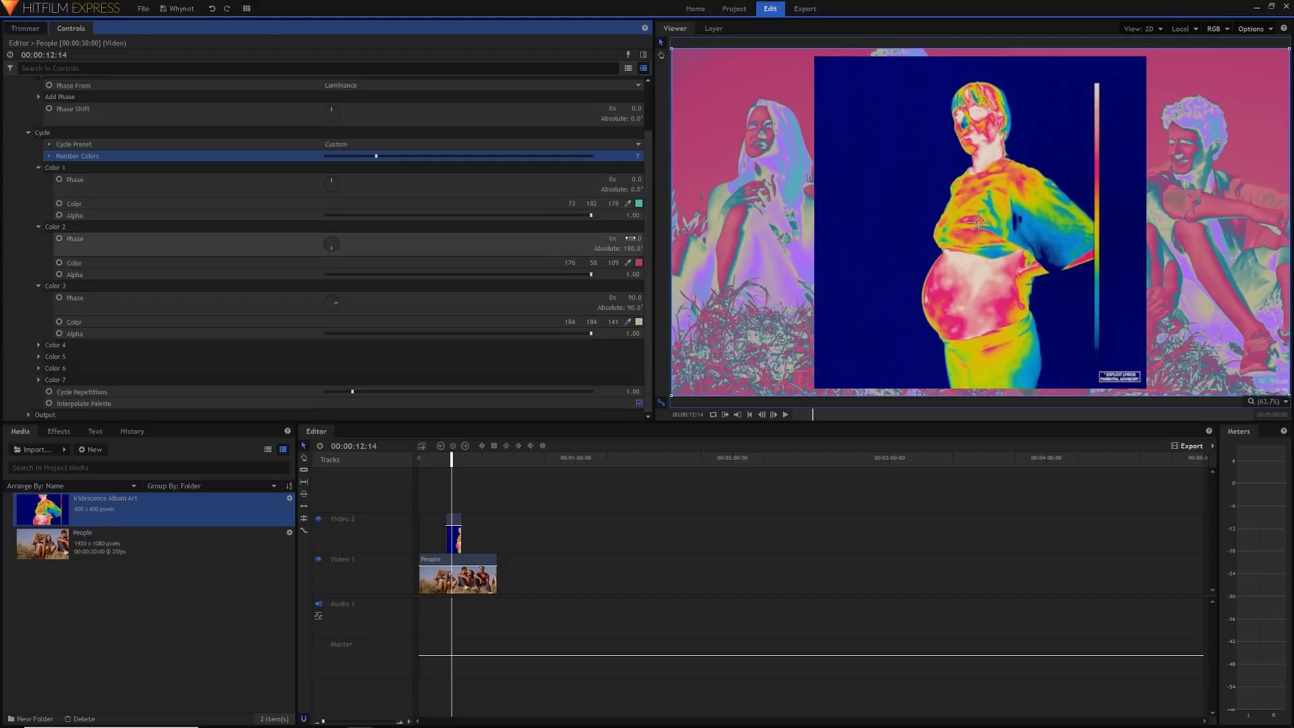
pyautogui.click(39, 345)
pyautogui.click(39, 345)
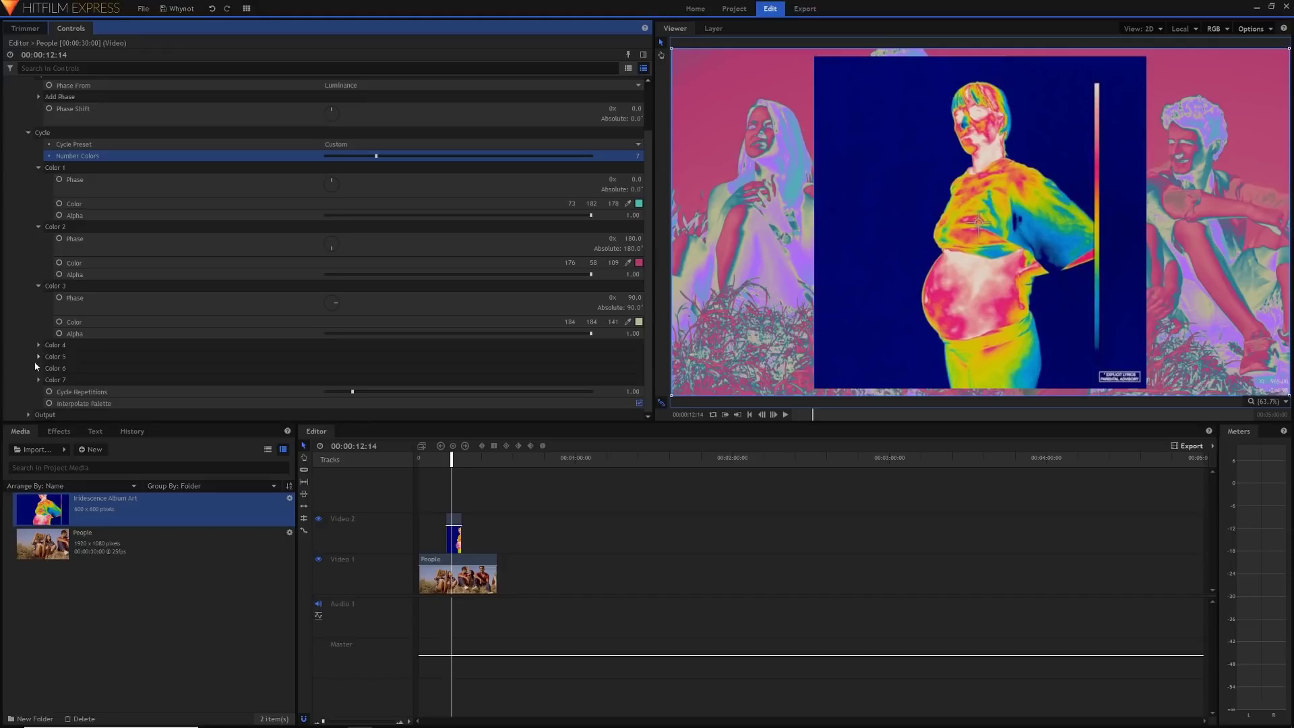
pyautogui.click(37, 356)
pyautogui.scroll(-2, 329, 240)
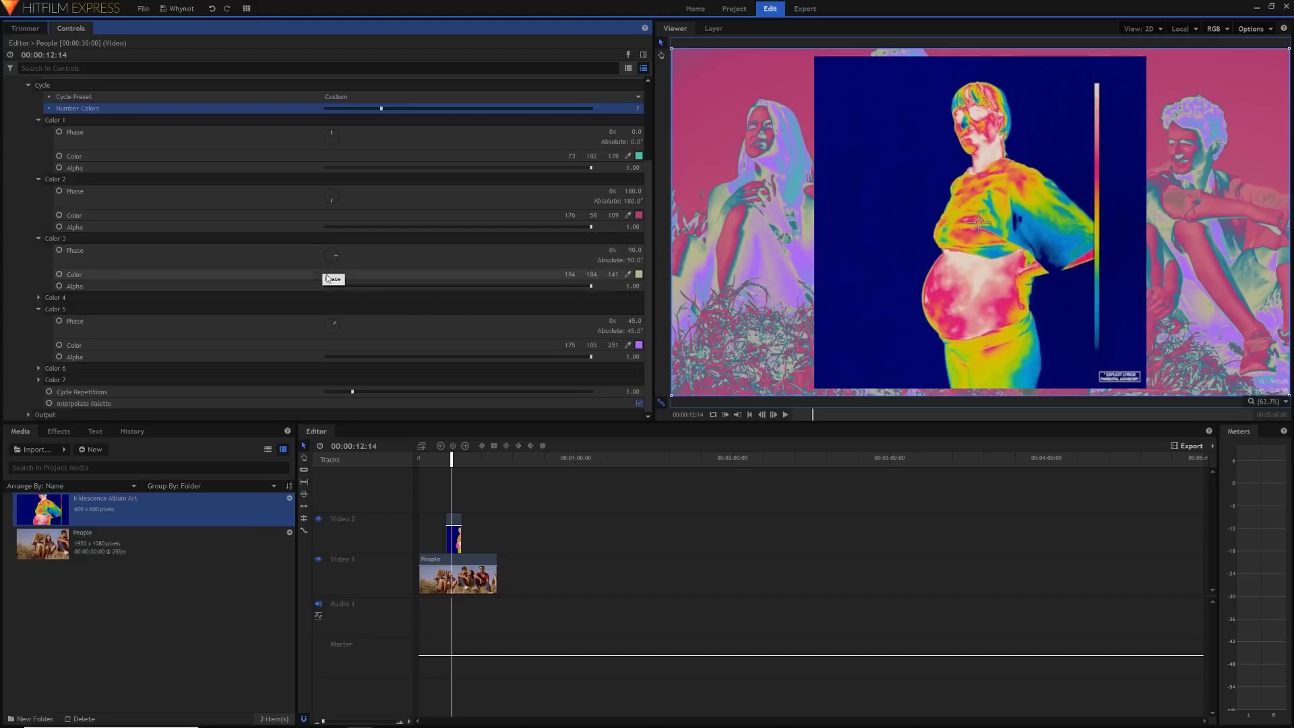
# Compute 360 ÷ 6 = 60 in Windows Calculator, then return to HitFilm's Color Cycle settings.
pyautogui.press('XF86Calculator')
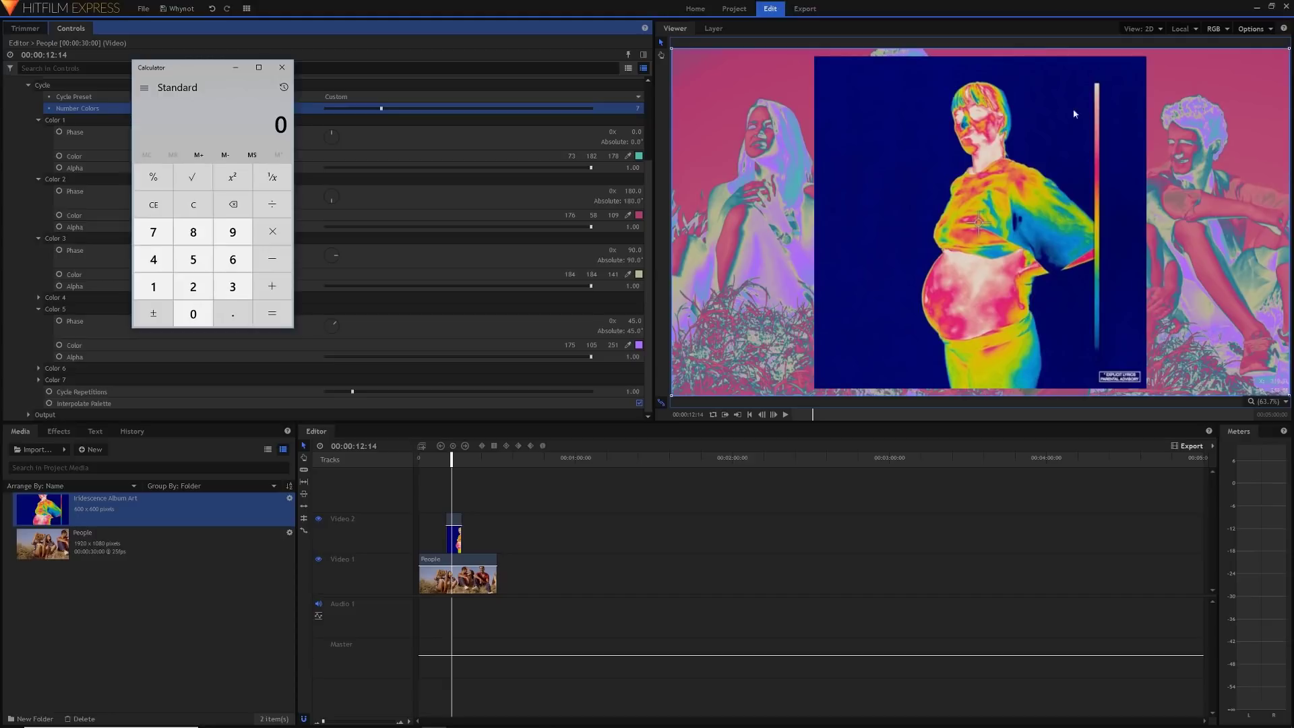
pyautogui.click(228, 283)
pyautogui.click(233, 259)
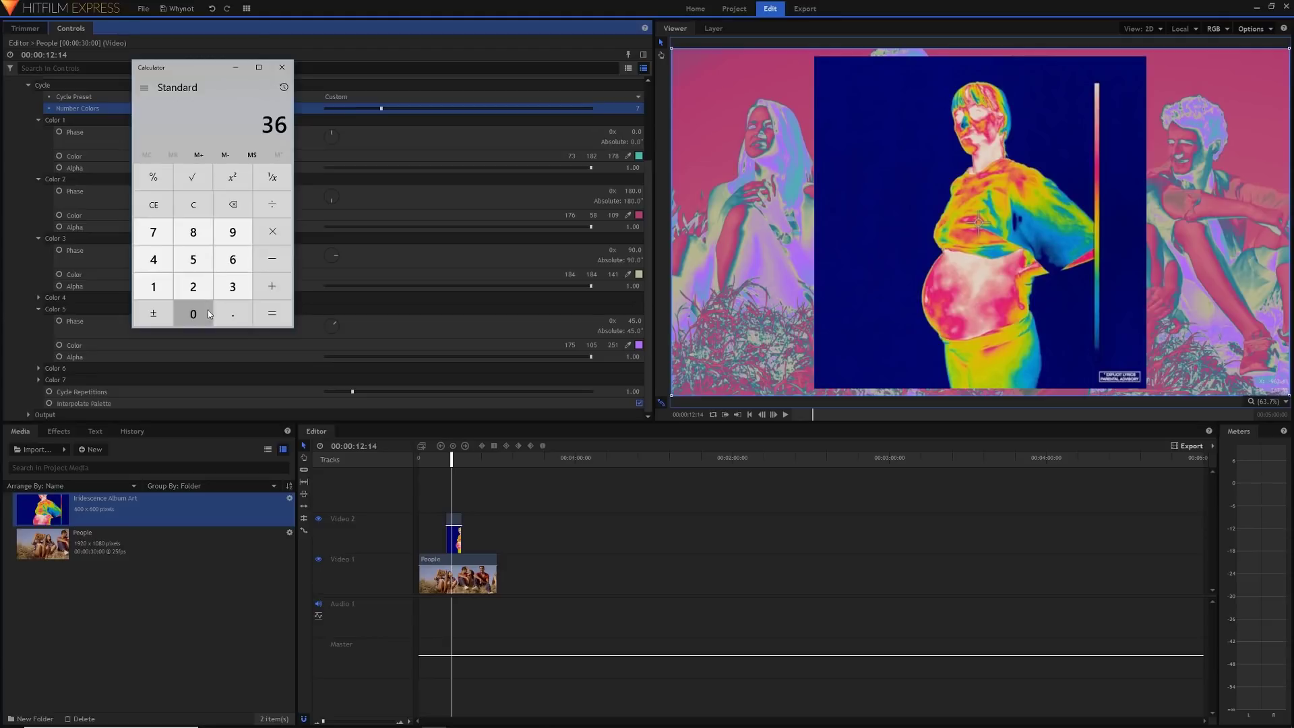
pyautogui.click(209, 314)
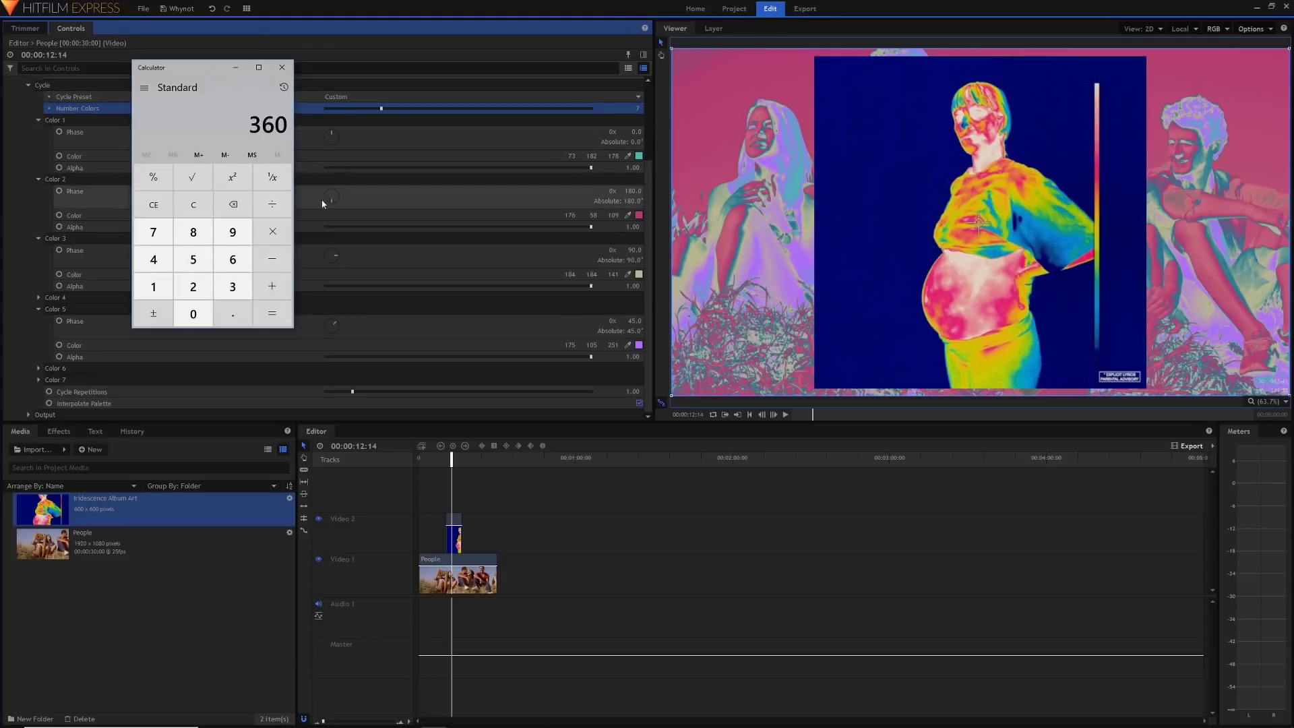
pyautogui.click(272, 204)
pyautogui.click(245, 259)
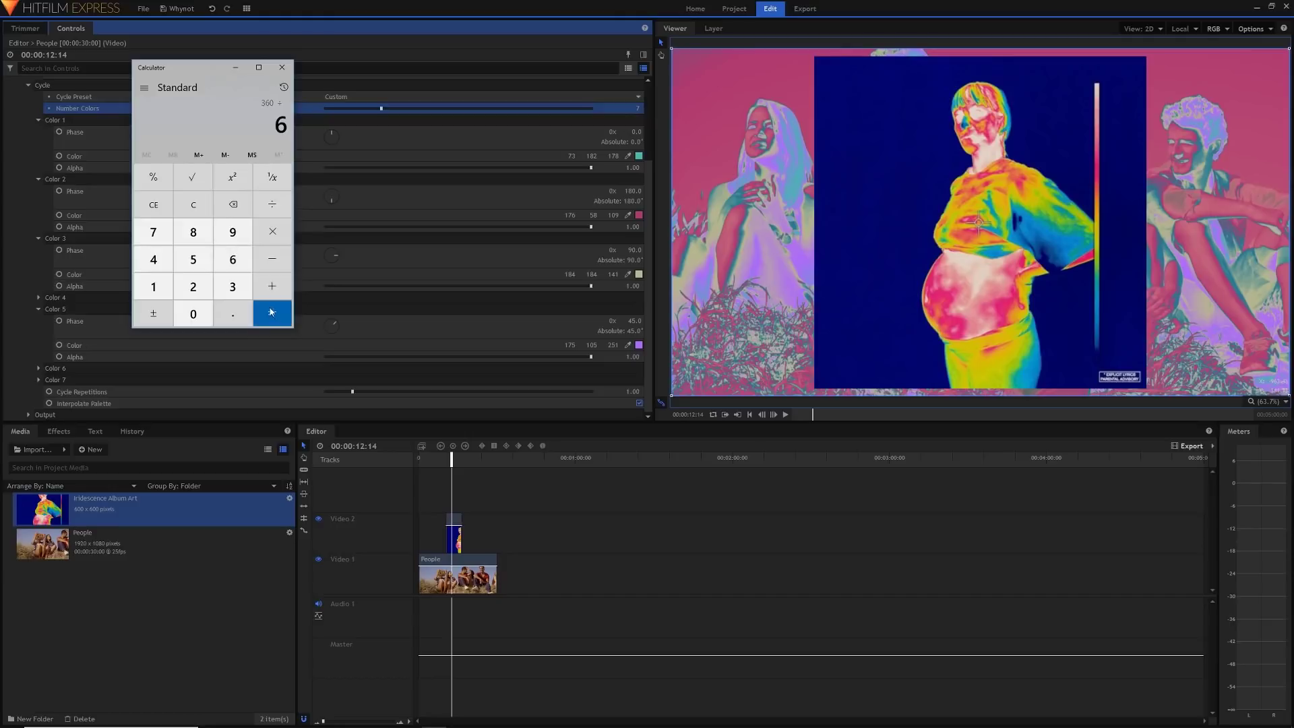
pyautogui.click(272, 313)
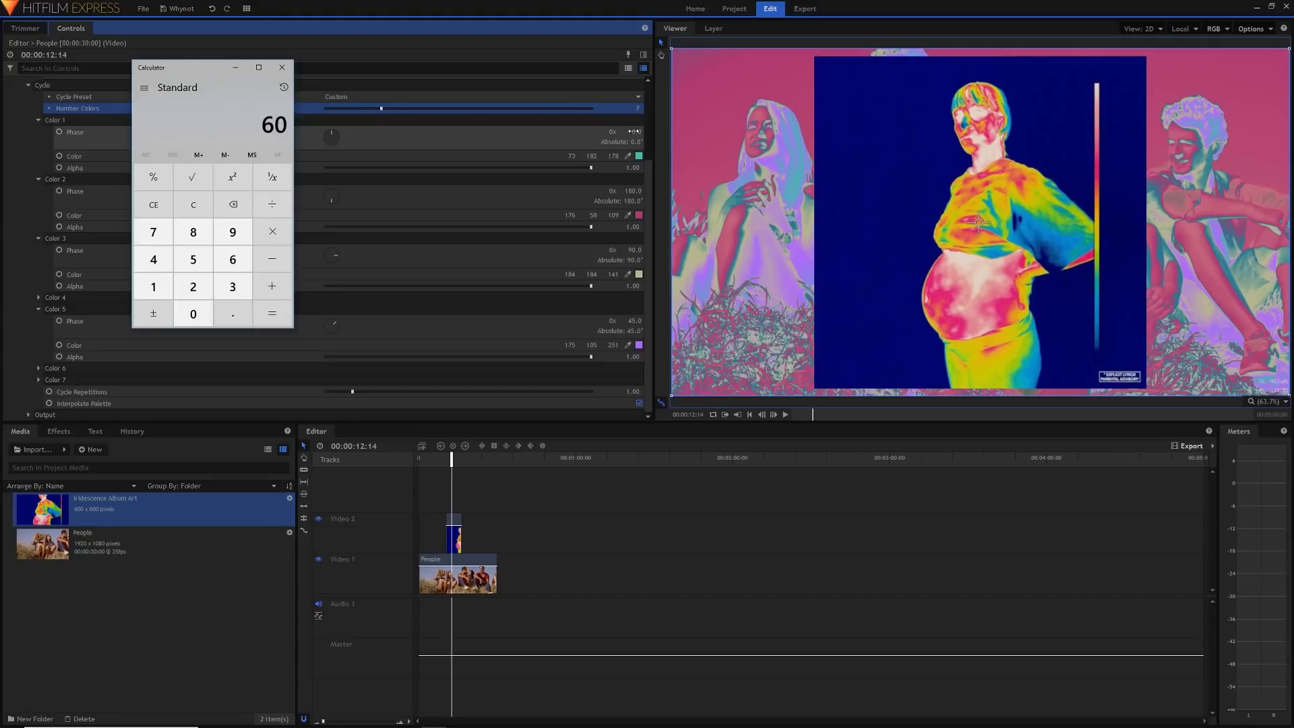
pyautogui.click(586, 133)
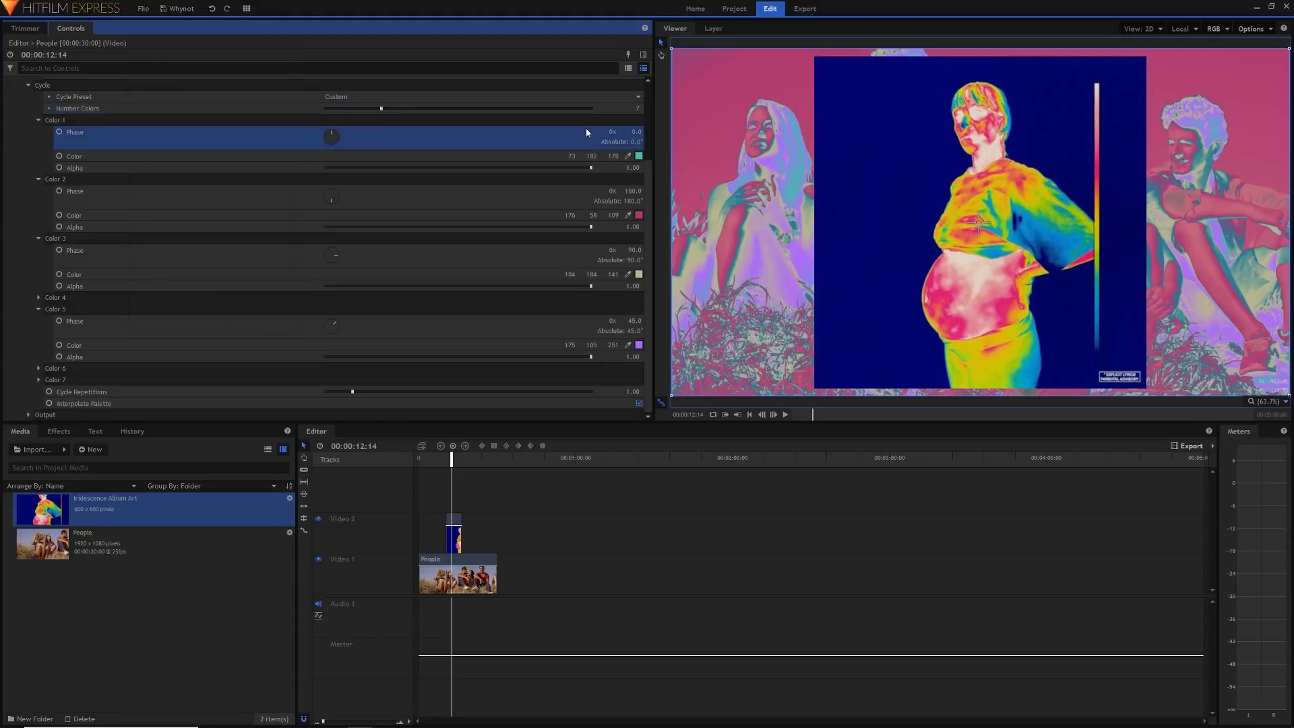
# Set the Color 2 and Color 3 phases to 60° and 120°, and Color 5 to 180°.
pyautogui.click(635, 190)
pyautogui.write('60')
pyautogui.press('Return')
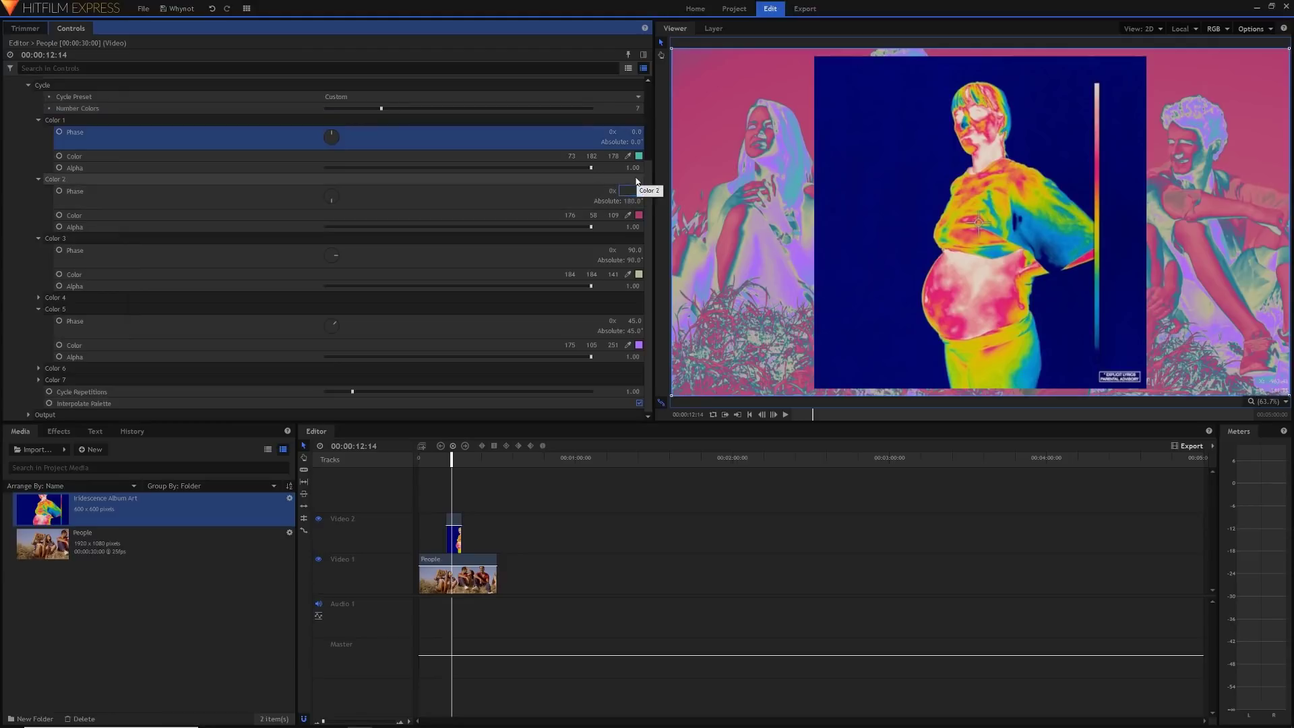
pyautogui.click(635, 250)
pyautogui.write('120')
pyautogui.press('Return')
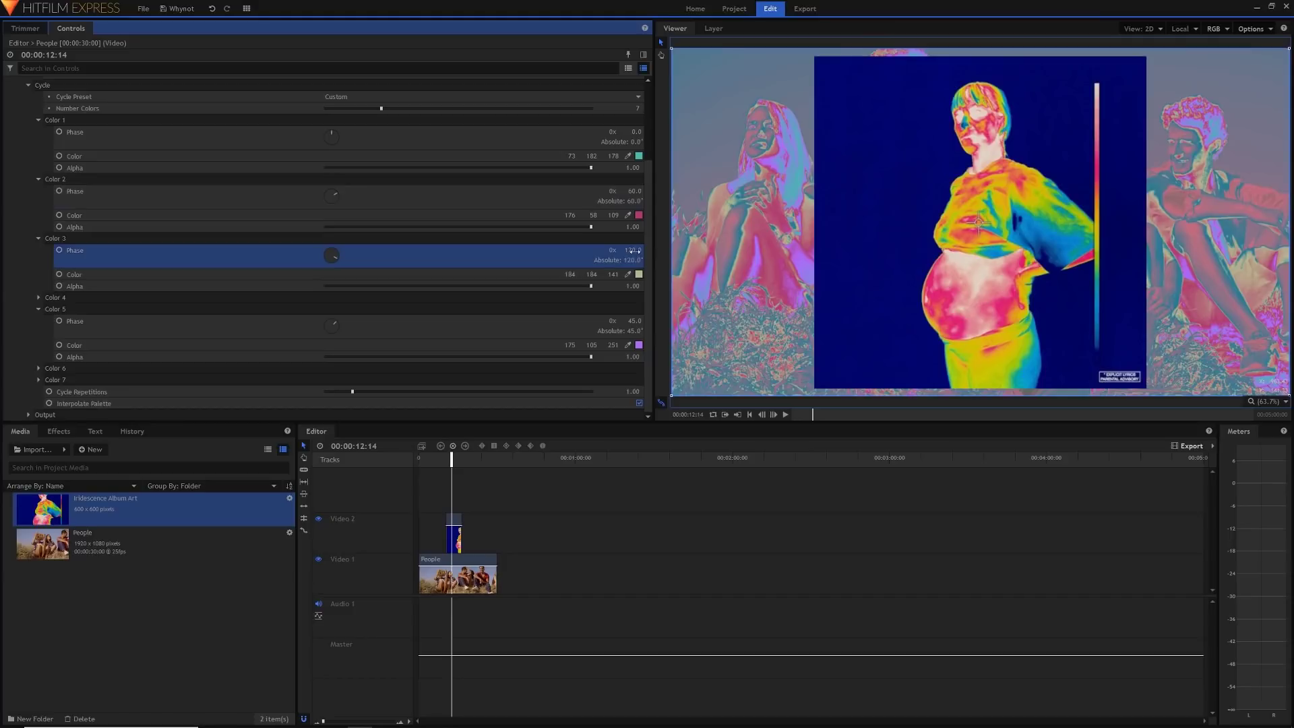
pyautogui.click(634, 321)
pyautogui.write('1')
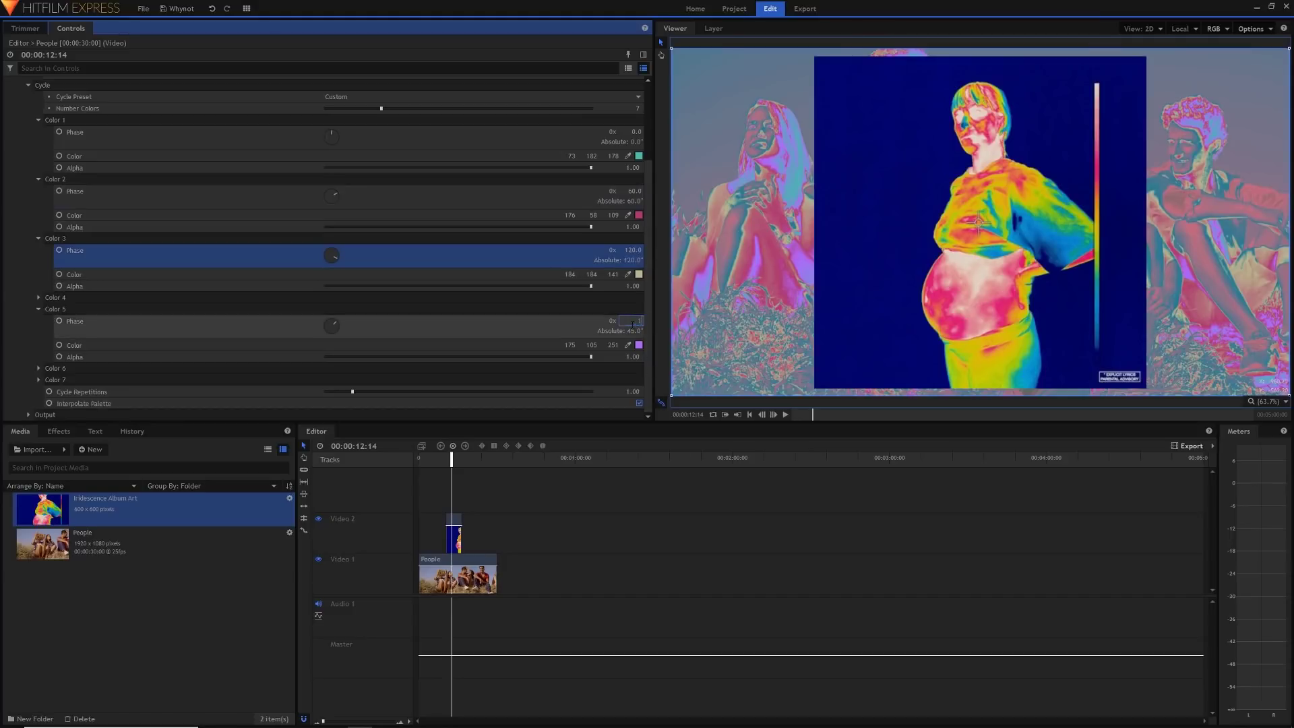
pyautogui.write('80')
pyautogui.press('Return')
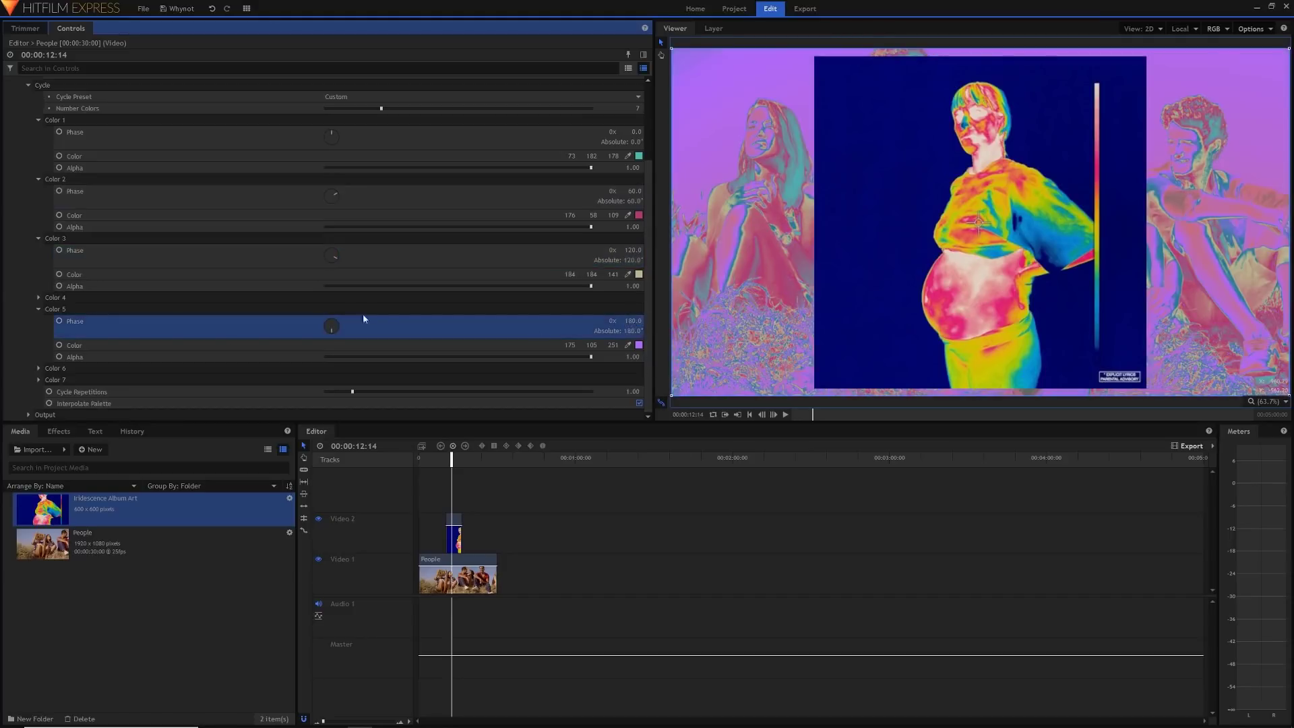
# Set Color 4's phase to 180° and Color 5's phase to 240°.
pyautogui.click(38, 297)
pyautogui.click(641, 311)
pyautogui.write('180')
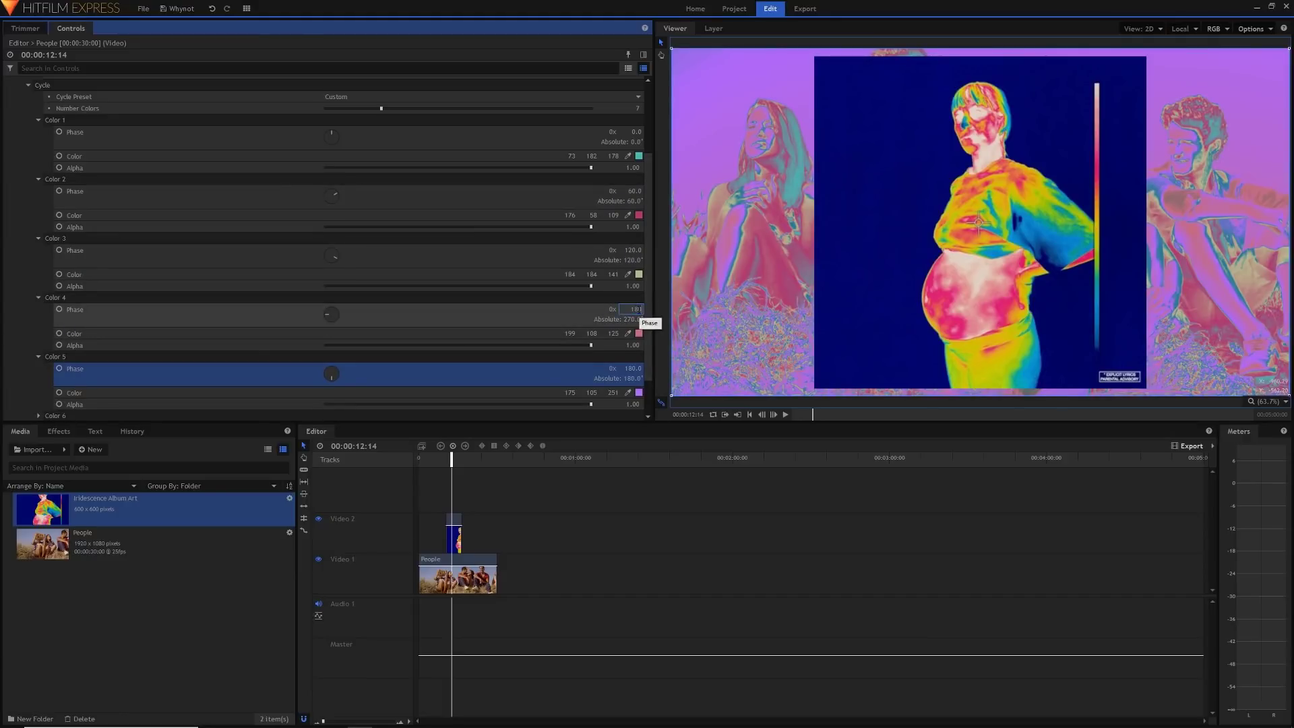
pyautogui.press('Return')
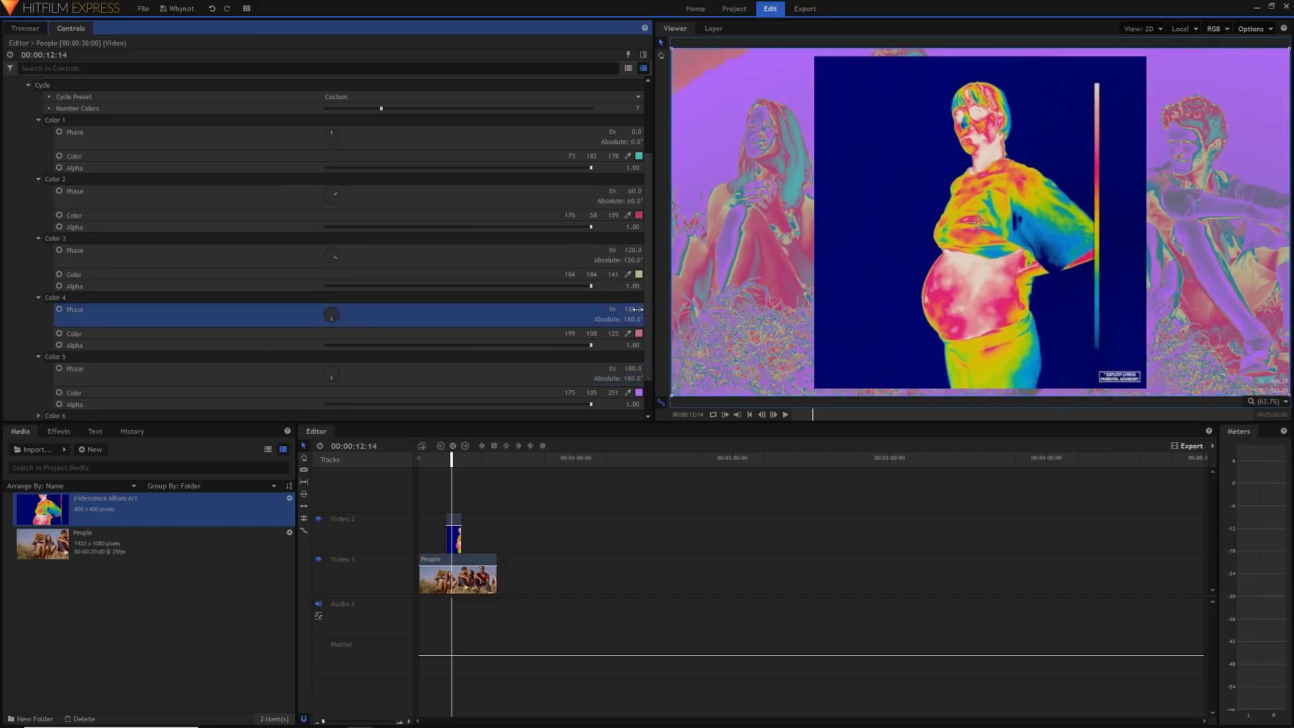
pyautogui.click(634, 369)
pyautogui.write('240')
pyautogui.press('Return')
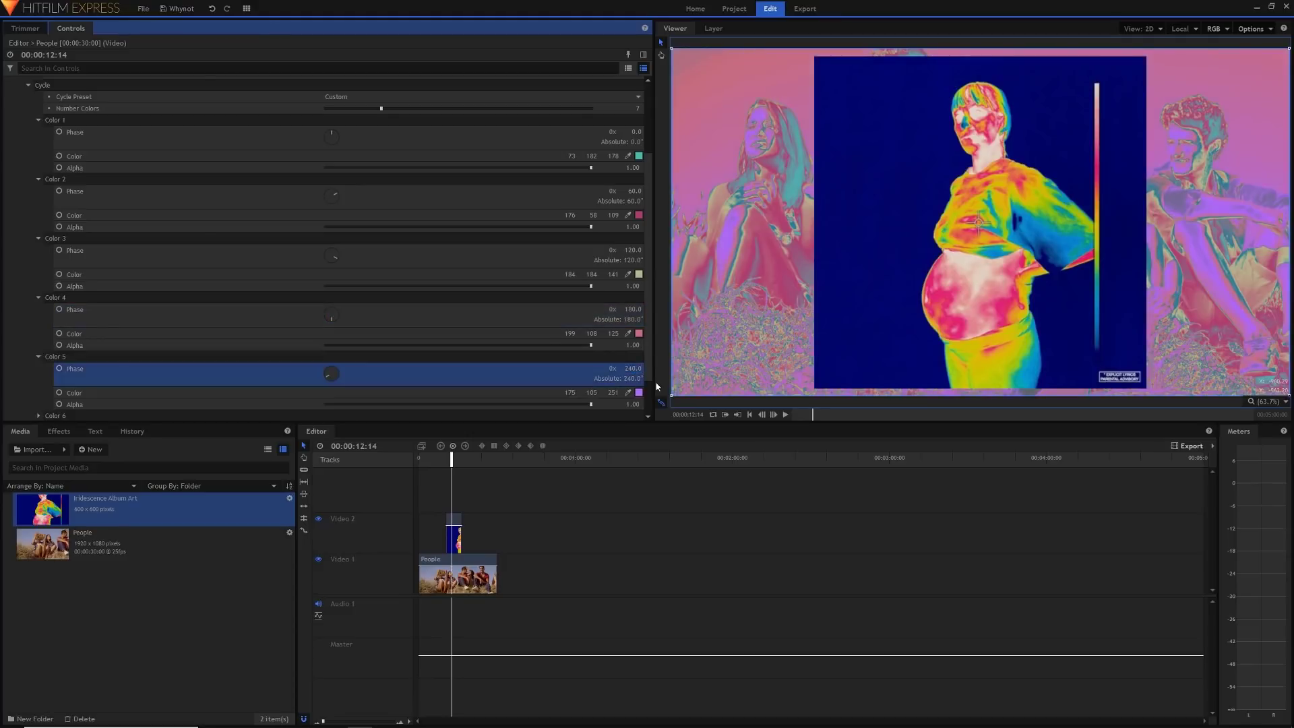
# Set Color 6's phase to 300° and Color 7's phase to 359.9°.
pyautogui.scroll(-1, 153, 289)
pyautogui.click(38, 368)
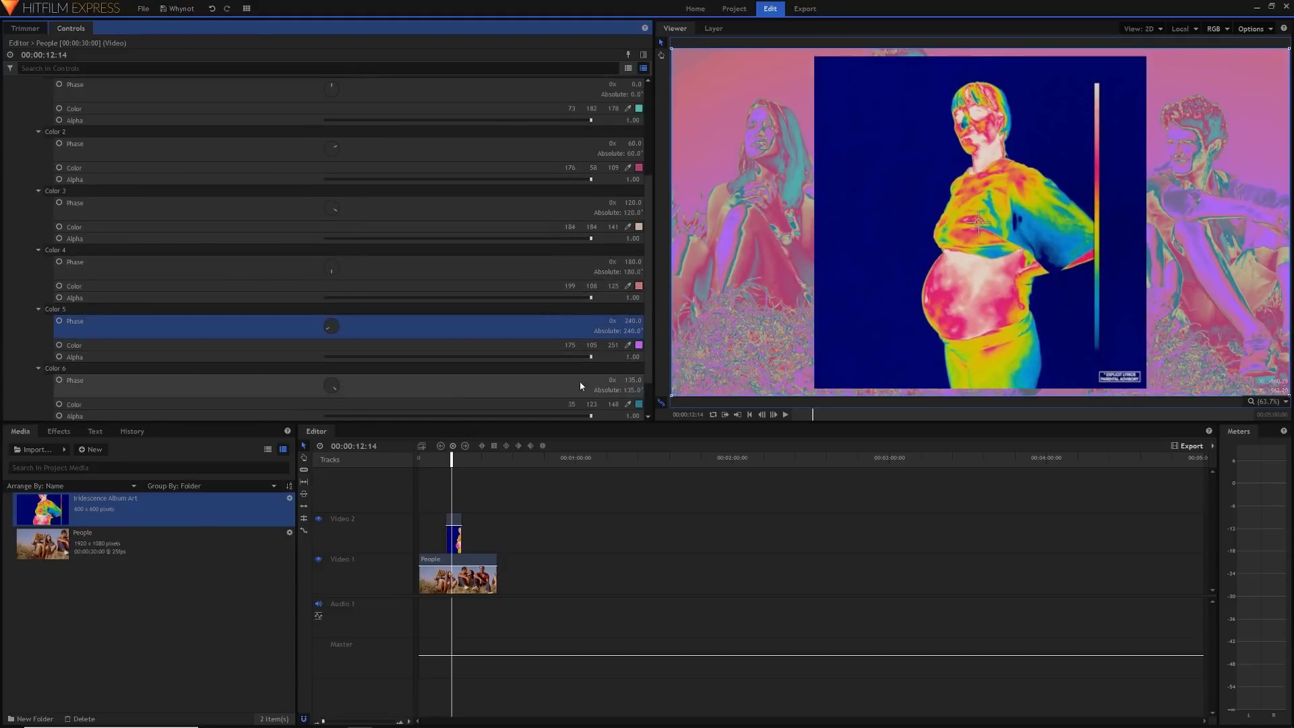
pyautogui.click(633, 380)
pyautogui.write('300')
pyautogui.press('Return')
pyautogui.scroll(-1, 471, 352)
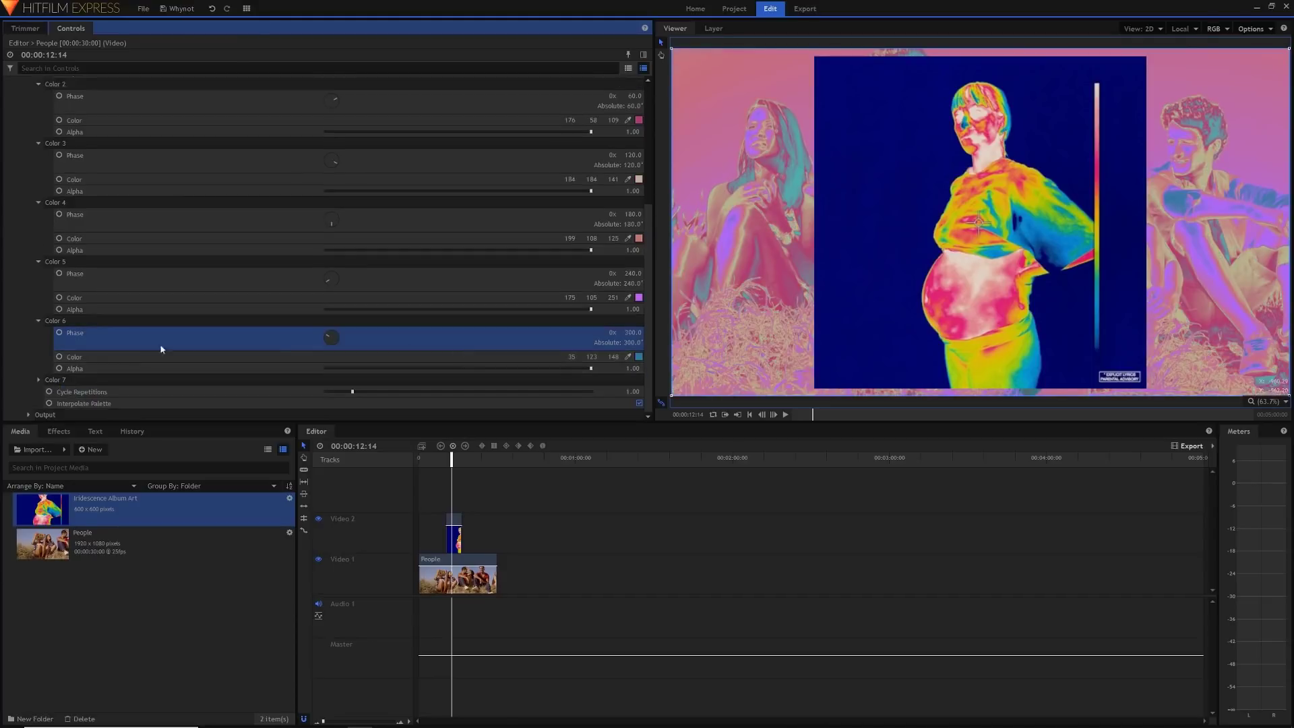
pyautogui.click(38, 380)
pyautogui.scroll(-1, 419, 312)
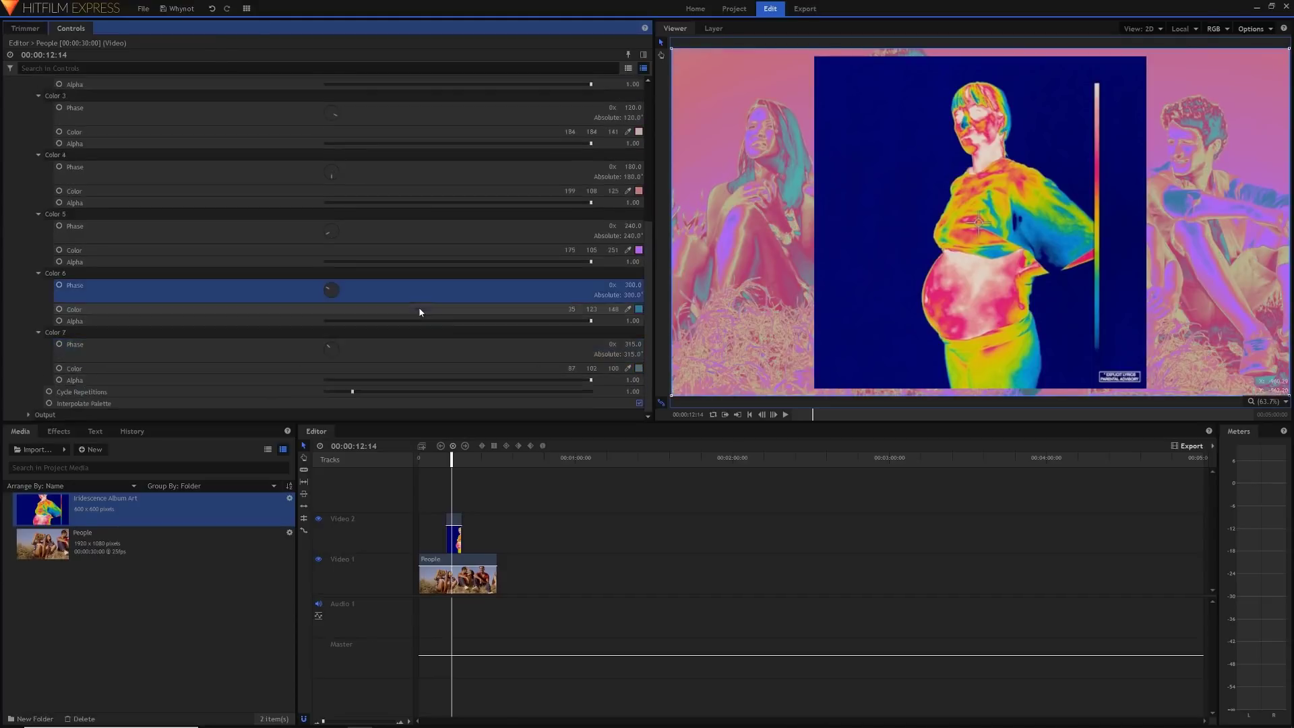
pyautogui.click(633, 344)
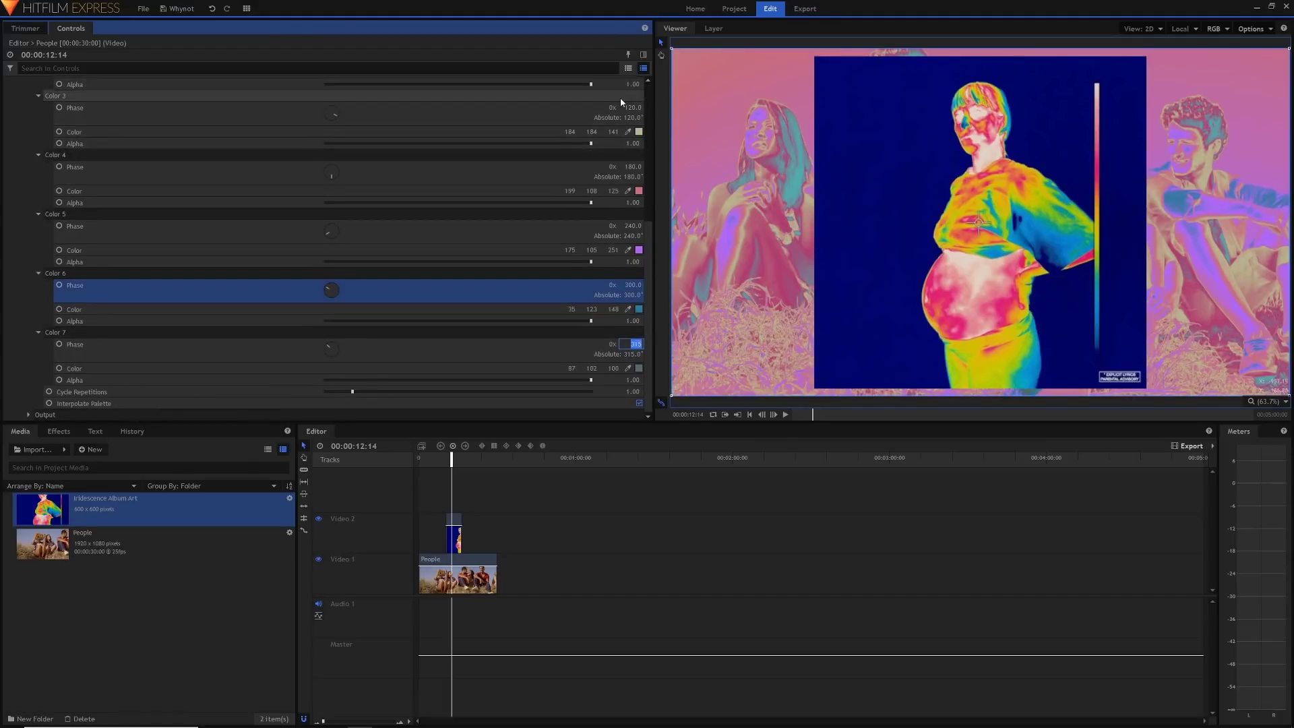
pyautogui.write('359.9')
pyautogui.press('Return')
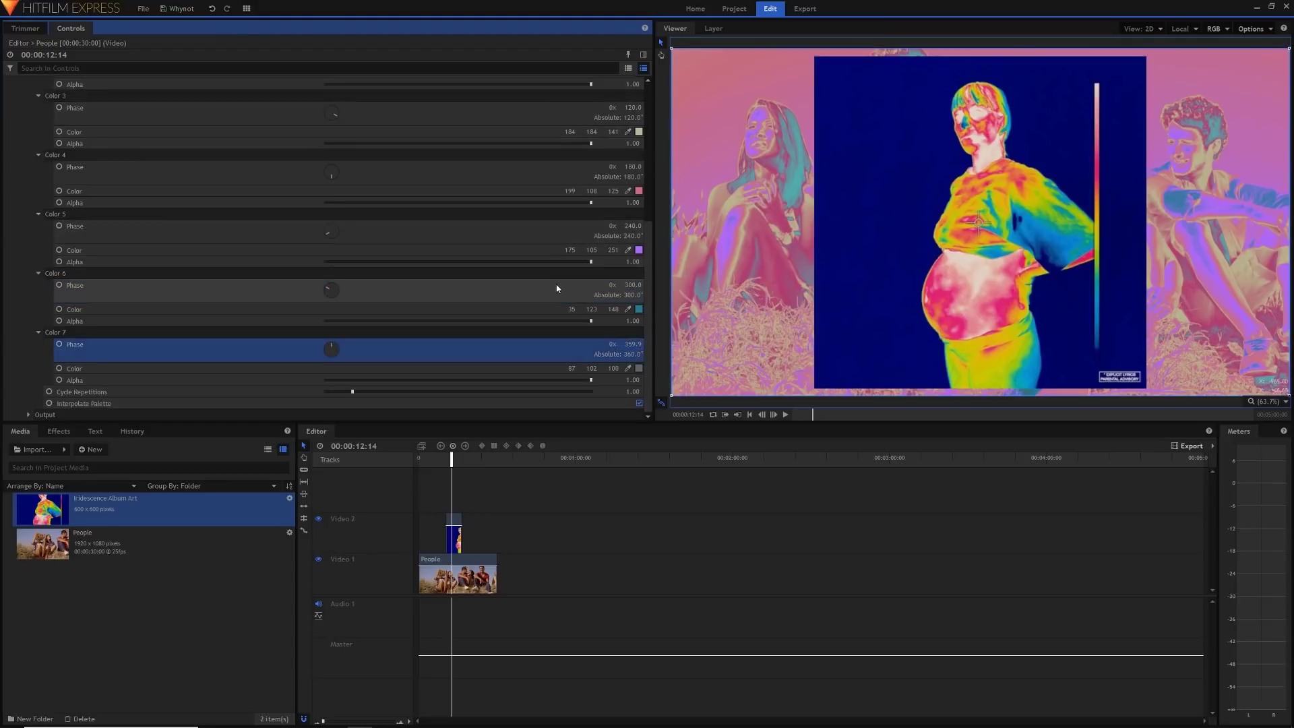
pyautogui.scroll(5, 547, 290)
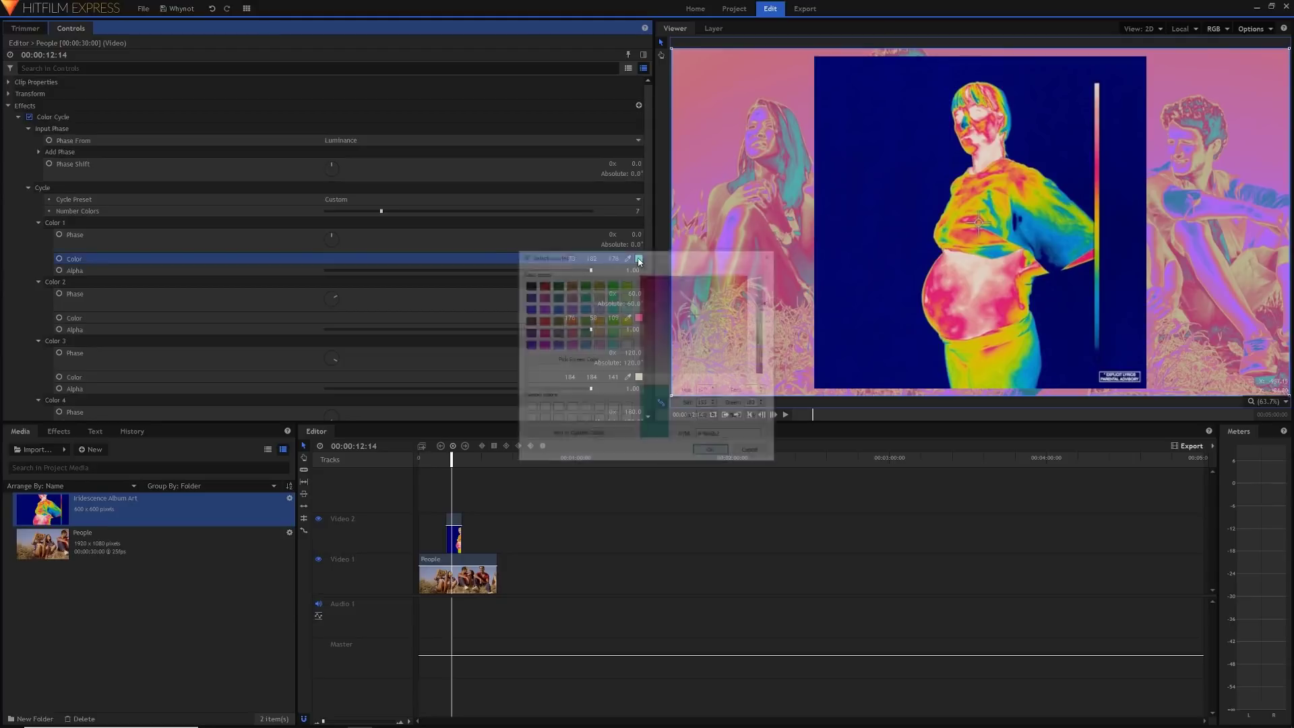
# Eyedrop dark blue for Color 1 and blue for Color 2 from the album art.
pyautogui.click(752, 451)
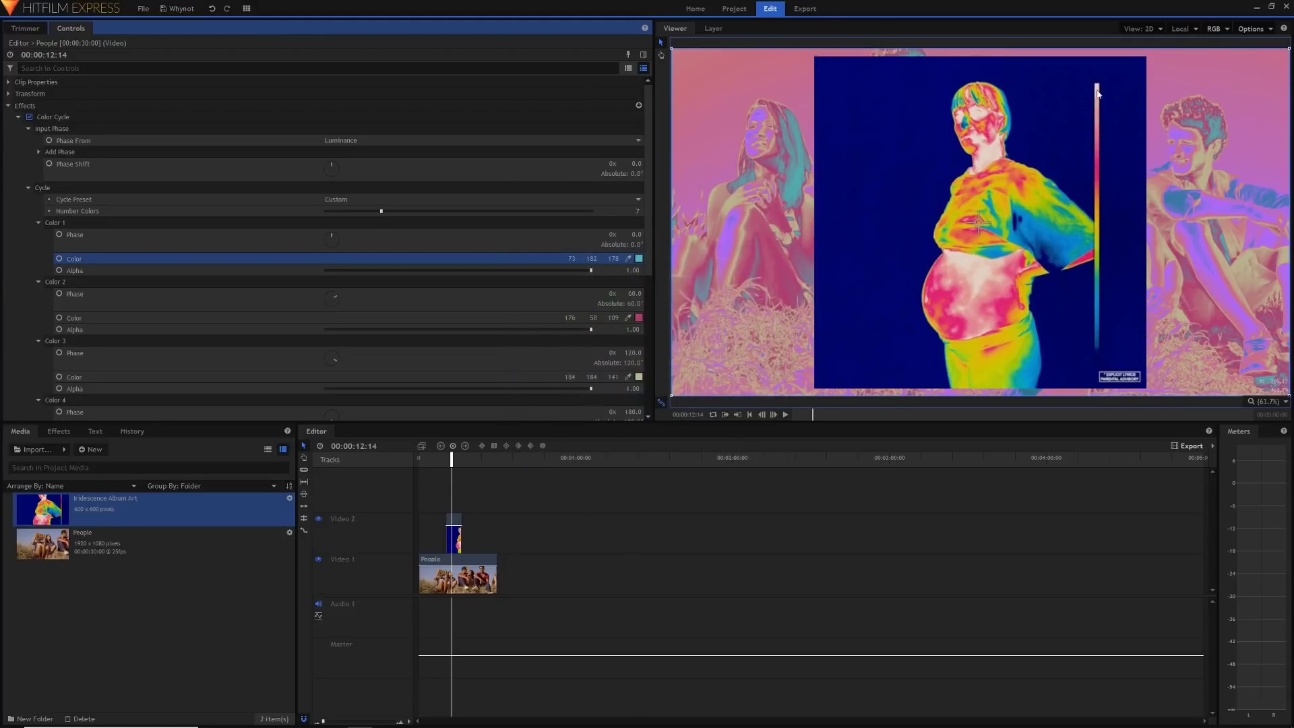
pyautogui.click(629, 260)
pyautogui.click(1089, 353)
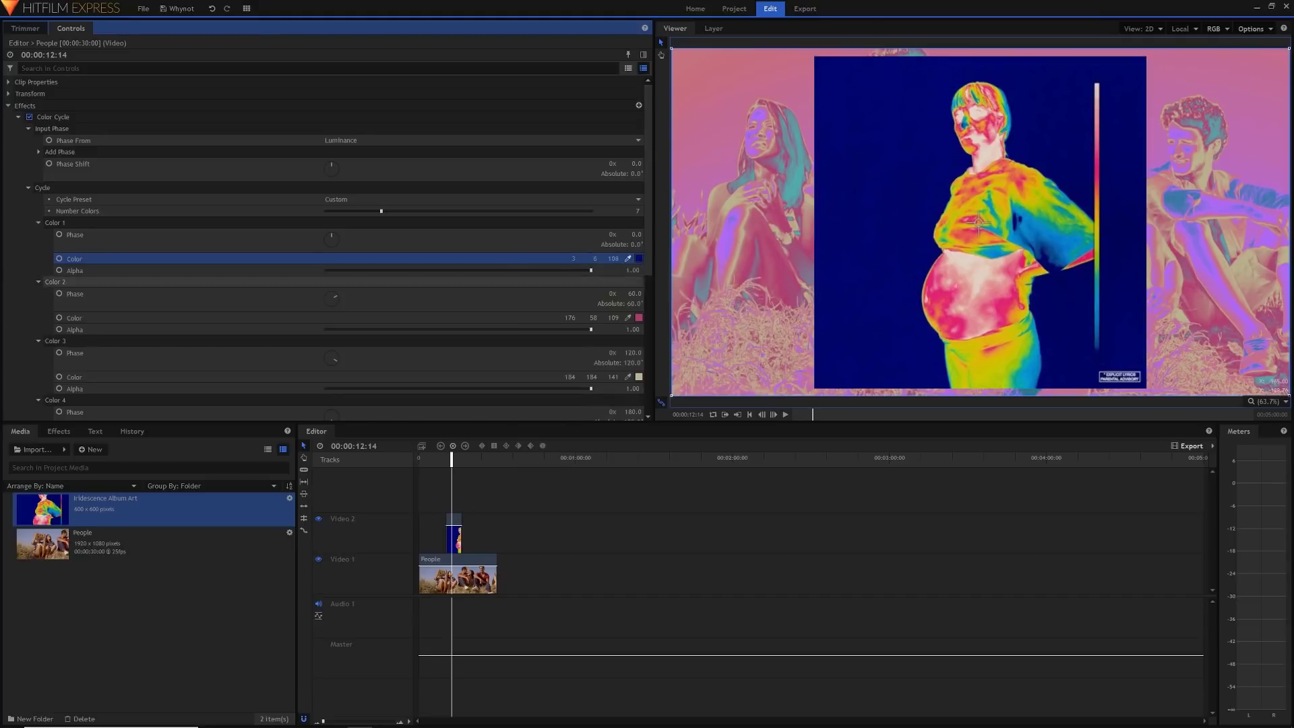
pyautogui.click(1100, 362)
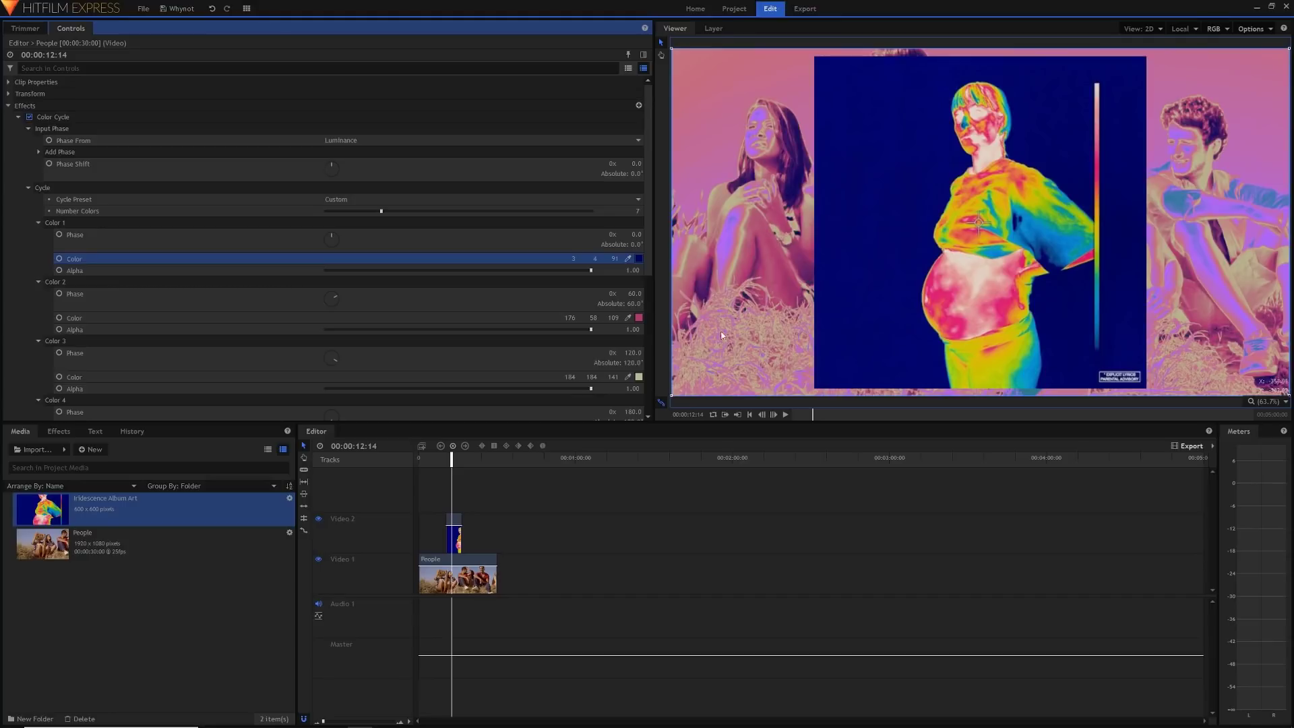
pyautogui.click(628, 317)
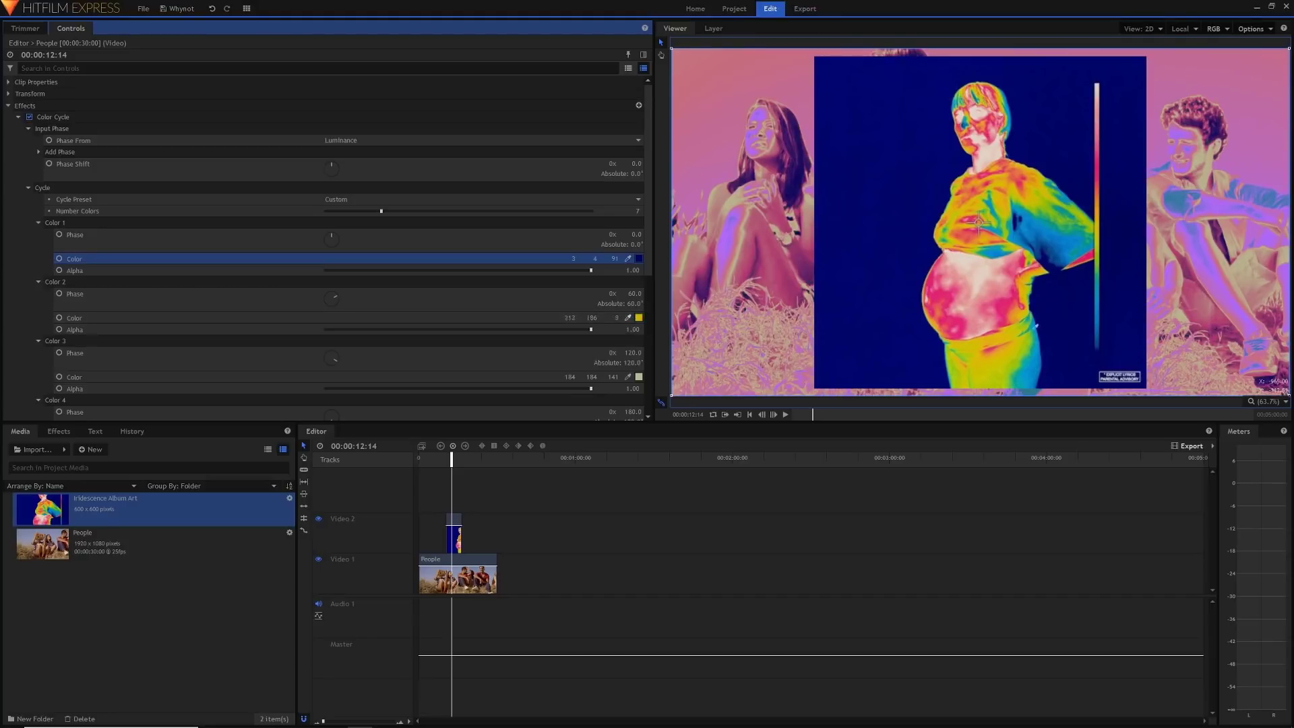
pyautogui.click(1099, 311)
# Eyedrop teal, yellow, orange, pink and off-white from the album art for Colors 3–7.
pyautogui.scroll(-3, 579, 303)
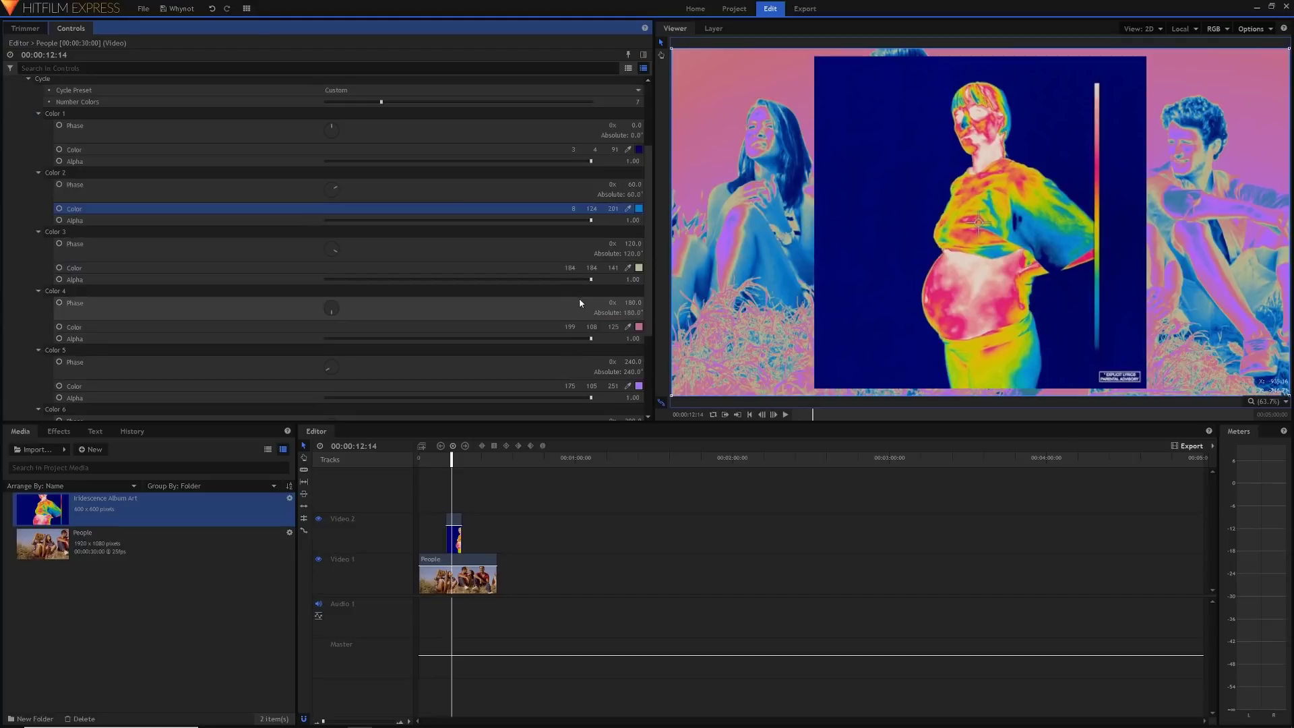
pyautogui.click(628, 267)
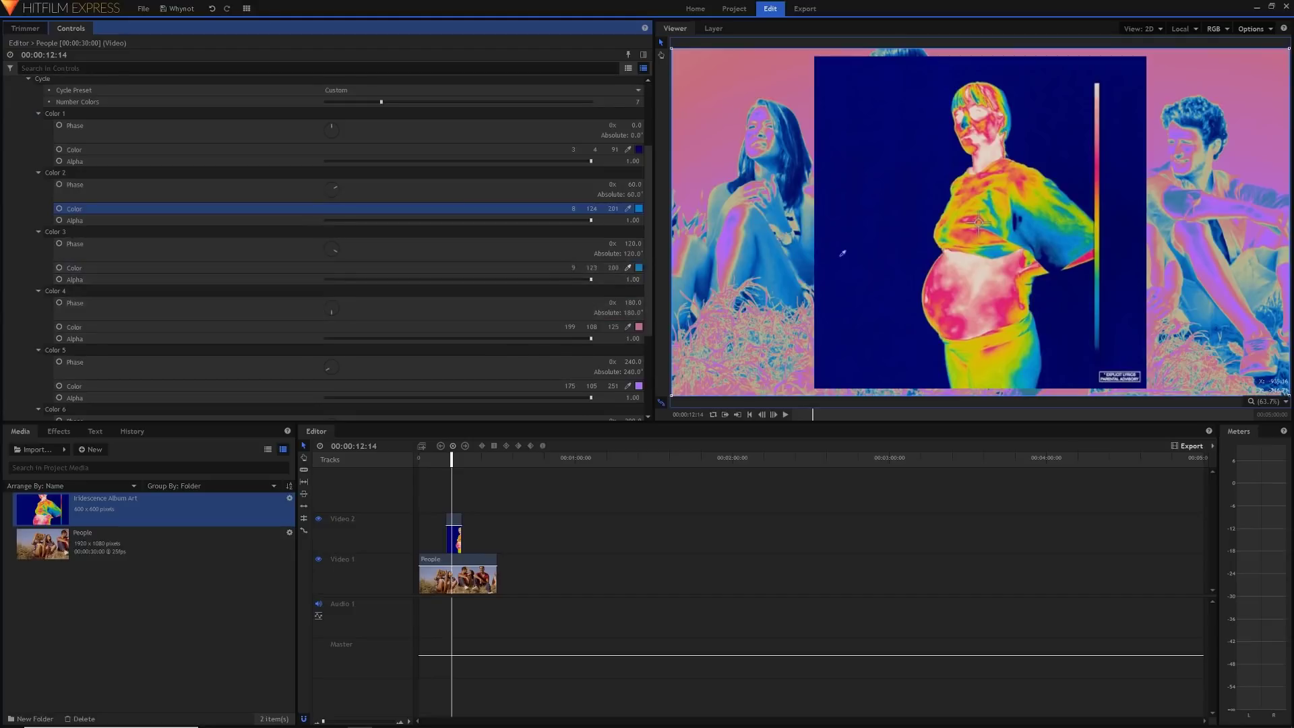
pyautogui.click(1102, 270)
pyautogui.click(628, 326)
pyautogui.click(1099, 223)
pyautogui.click(628, 386)
pyautogui.click(1099, 168)
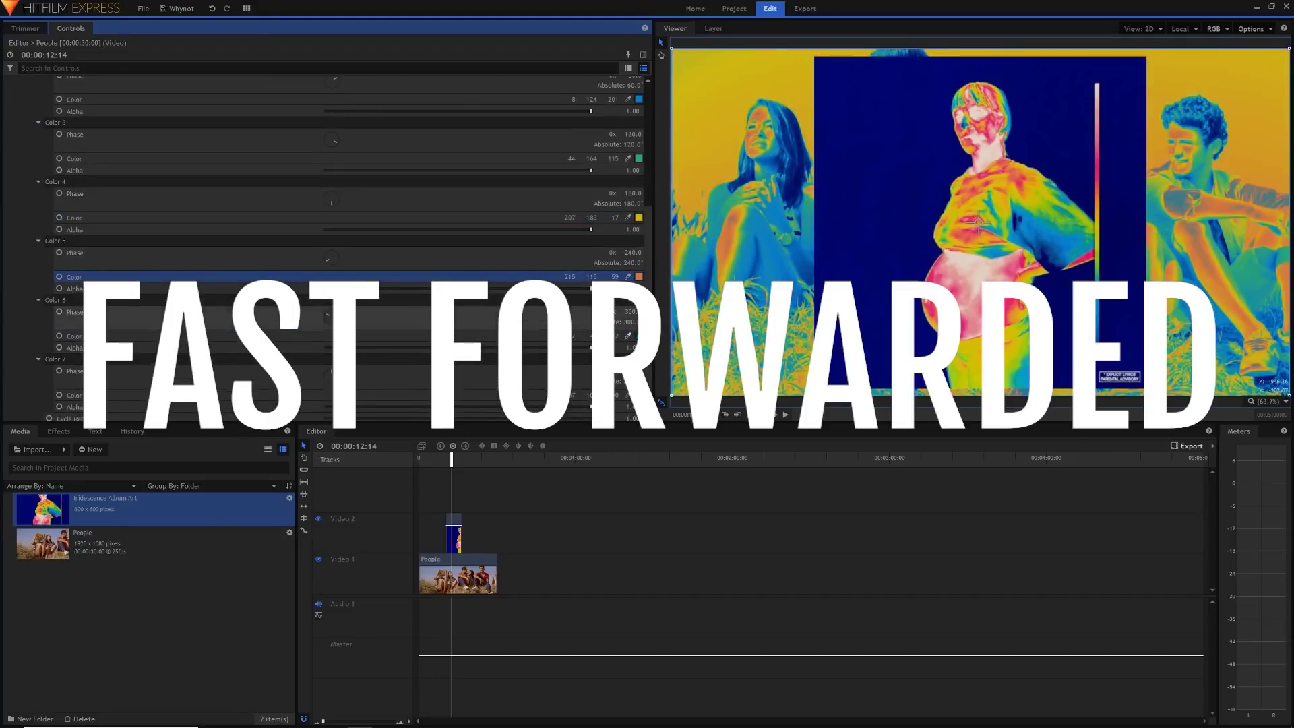
pyautogui.scroll(-2, 337, 269)
pyautogui.click(628, 310)
pyautogui.click(1103, 77)
pyautogui.click(628, 369)
pyautogui.click(974, 120)
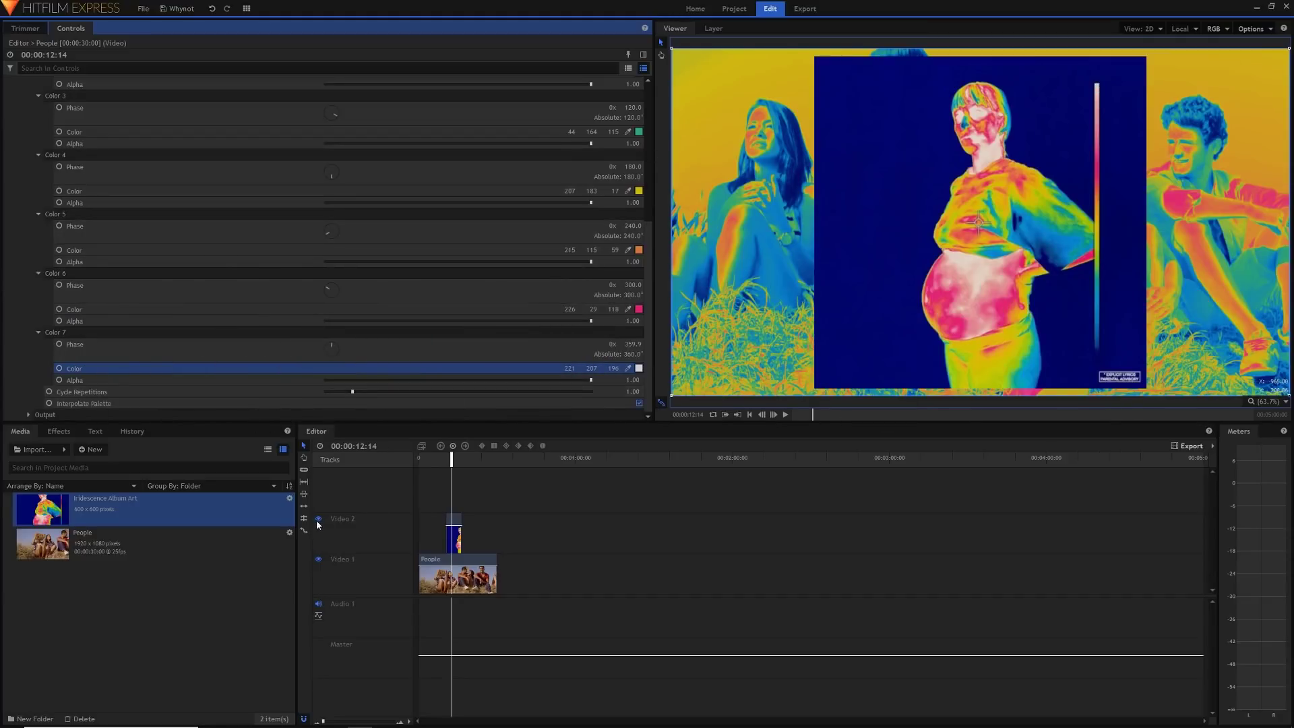
pyautogui.click(318, 521)
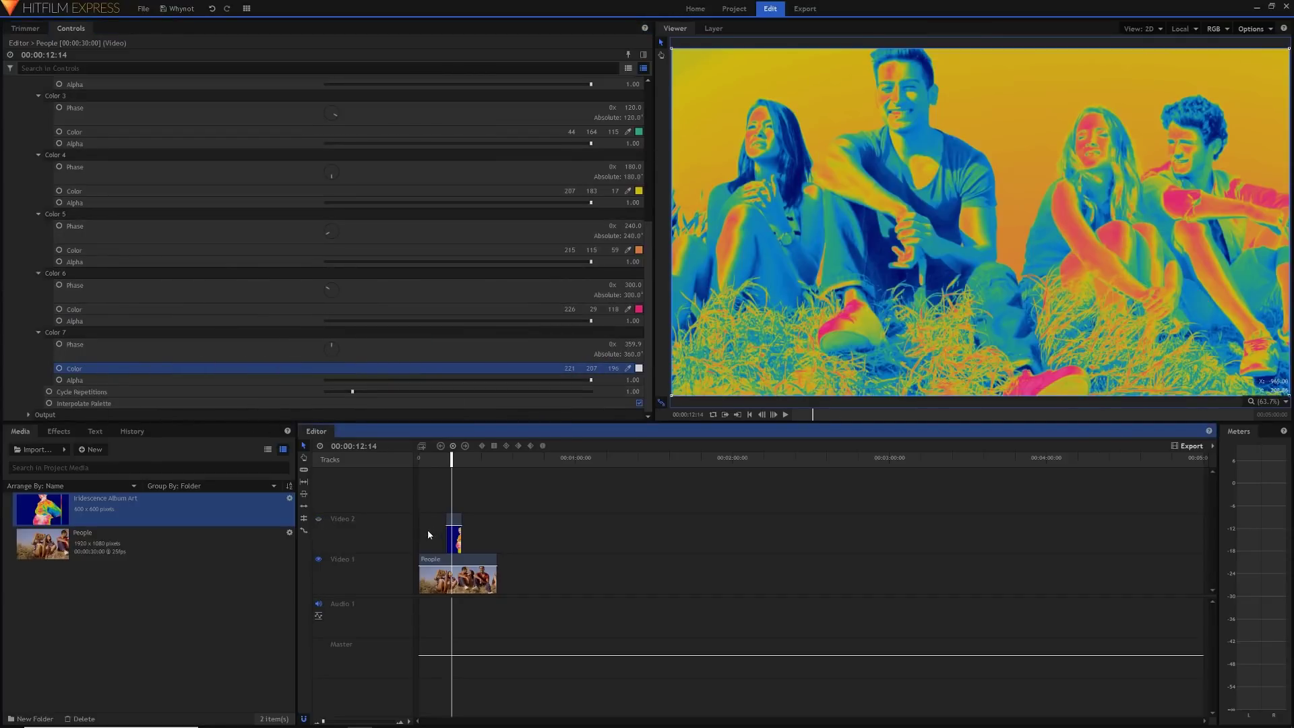
pyautogui.click(318, 520)
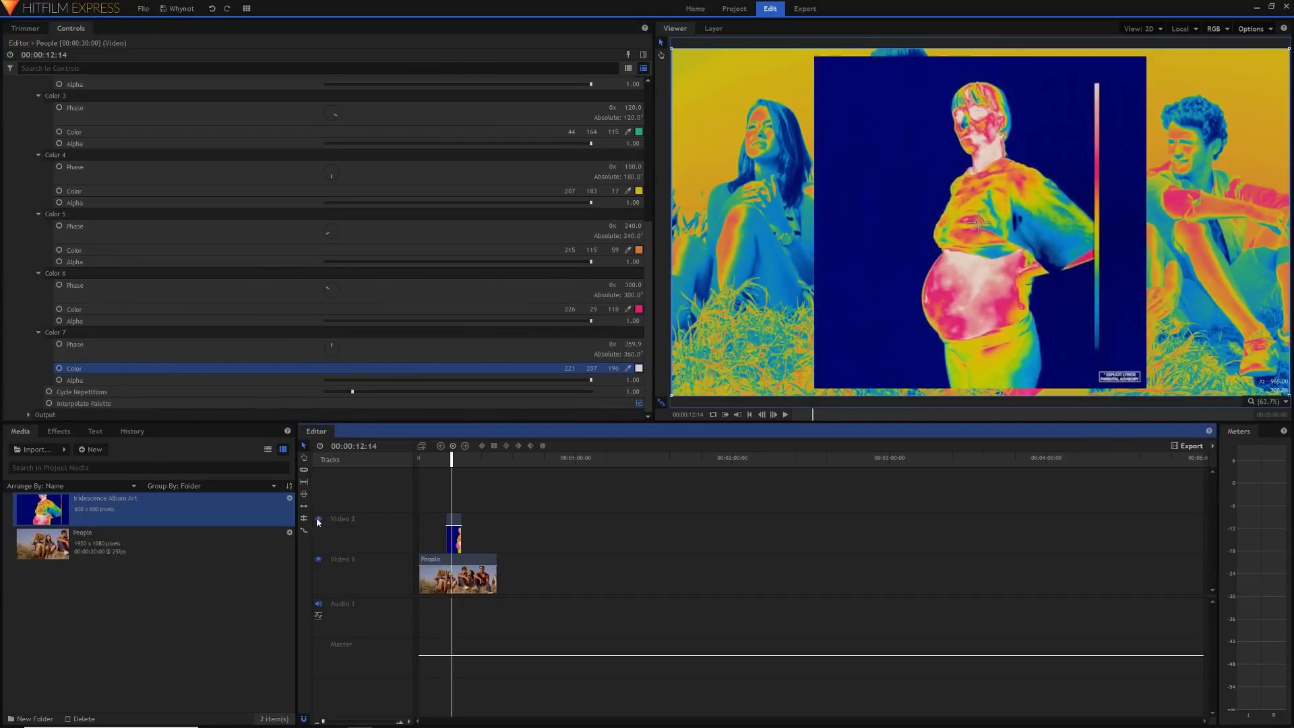
pyautogui.click(318, 520)
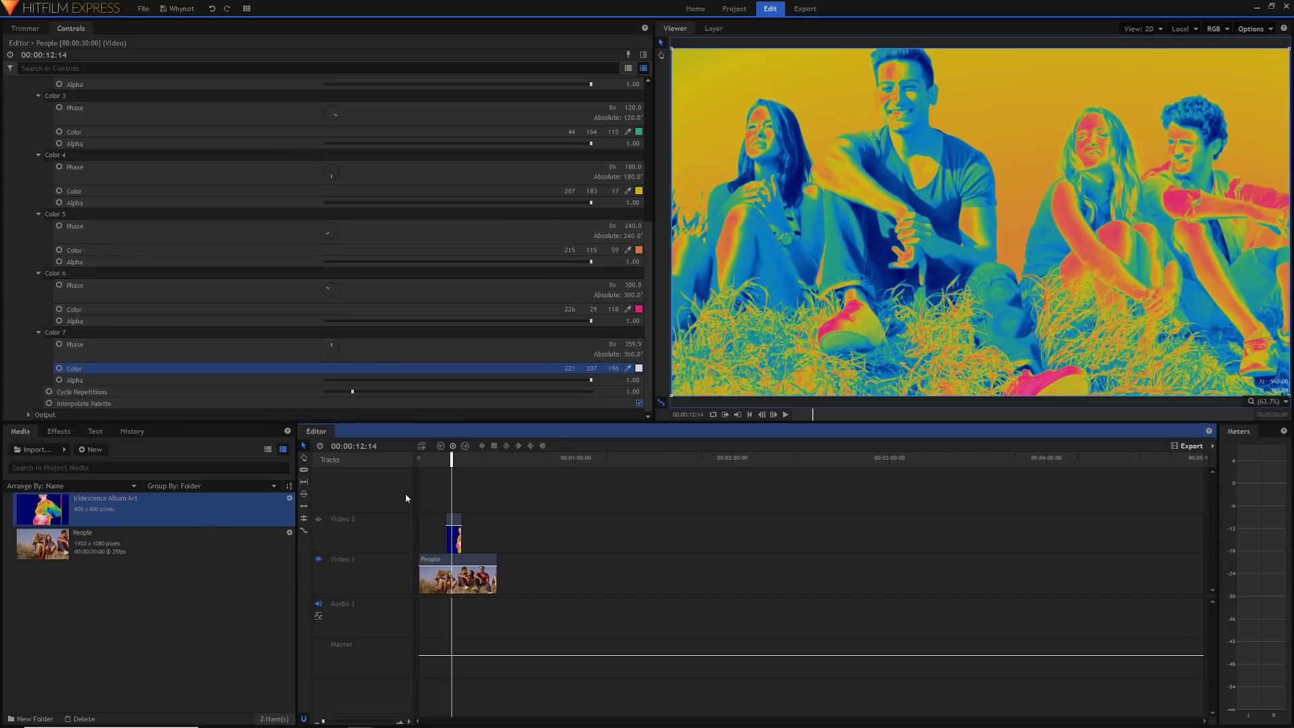
pyautogui.click(318, 519)
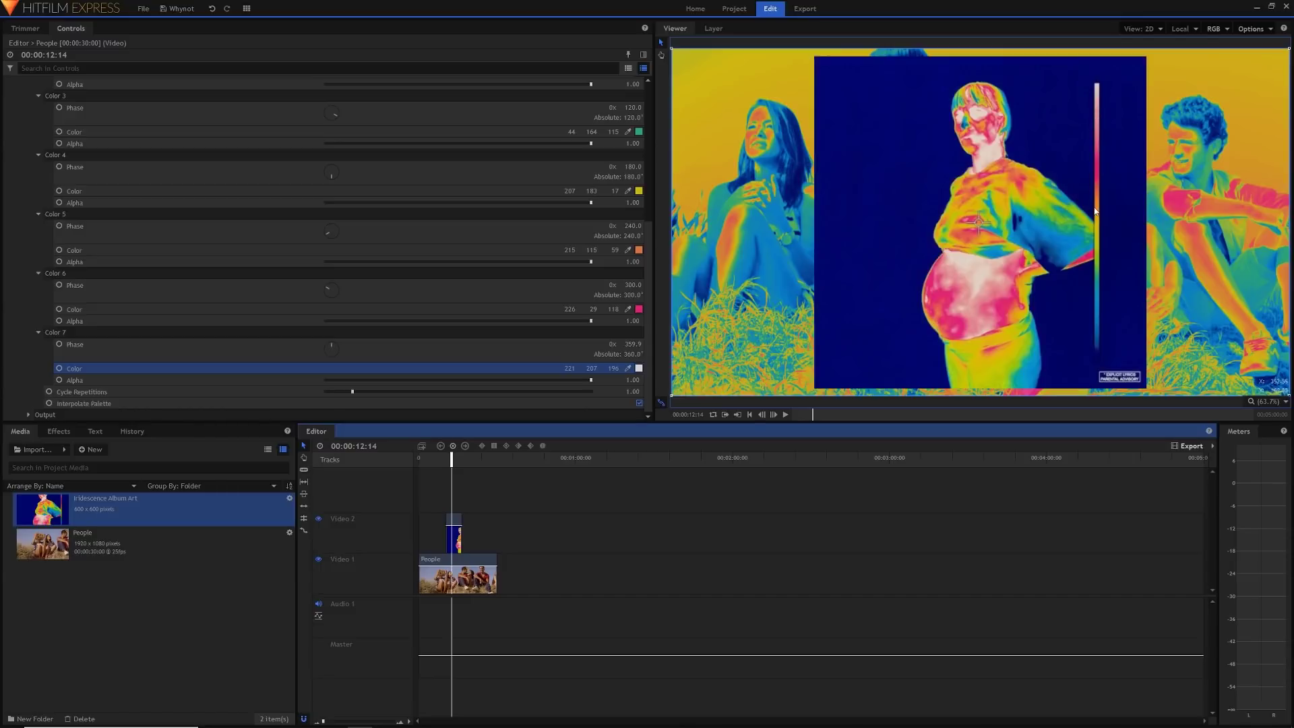
# Set the Color 5, 6 and 7 phases to 200°, 250° and 340°.
pyautogui.click(626, 227)
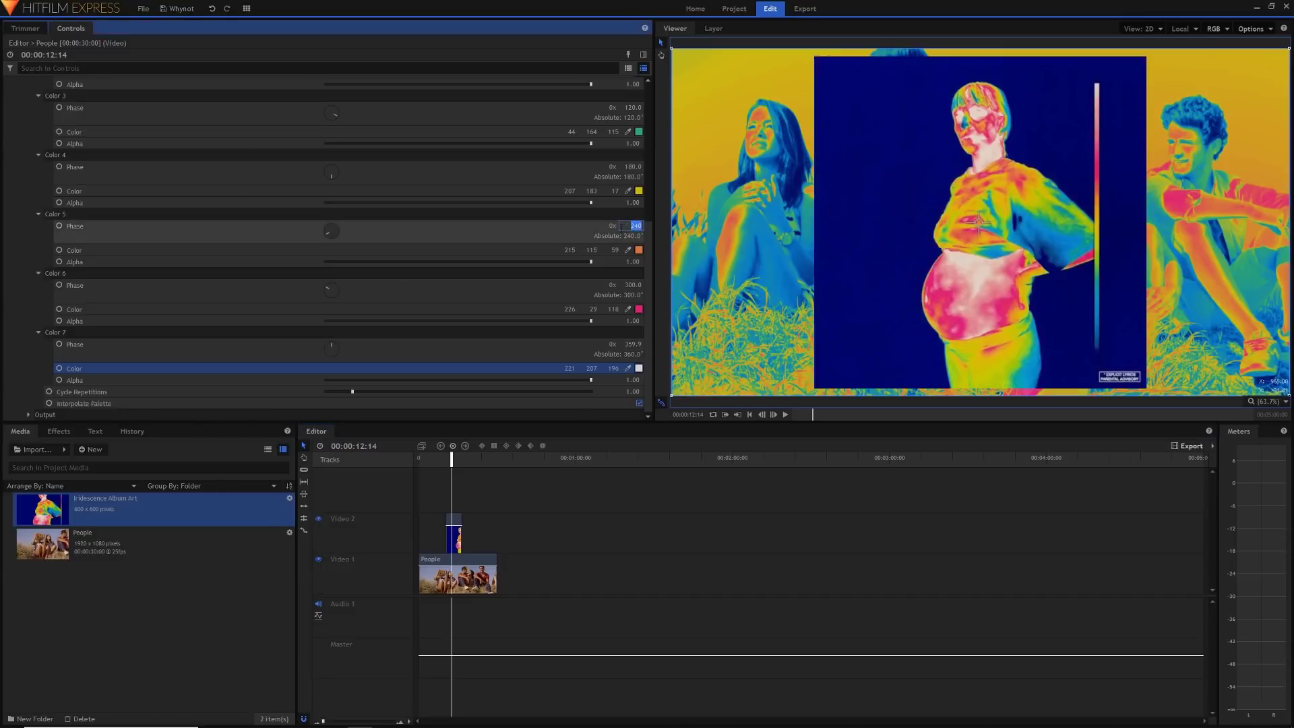
pyautogui.write('20')
pyautogui.press('Return')
pyautogui.click(634, 285)
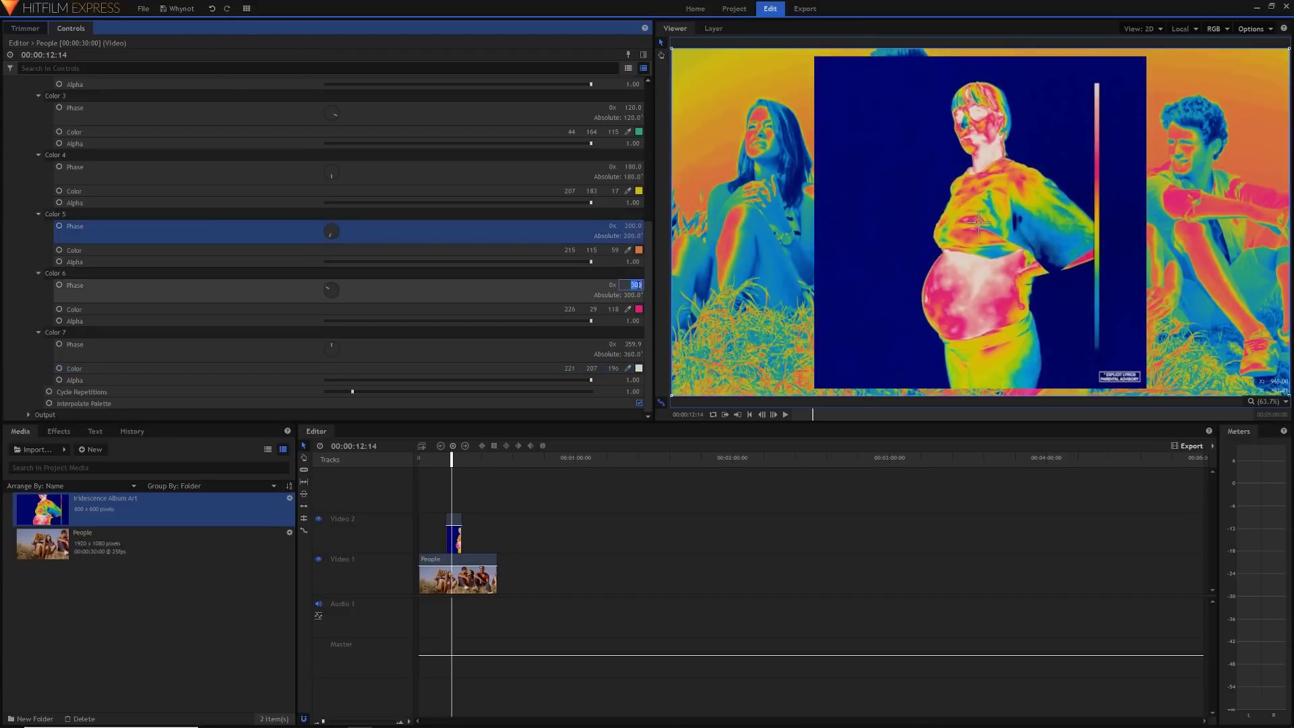
pyautogui.write('250')
pyautogui.press('Return')
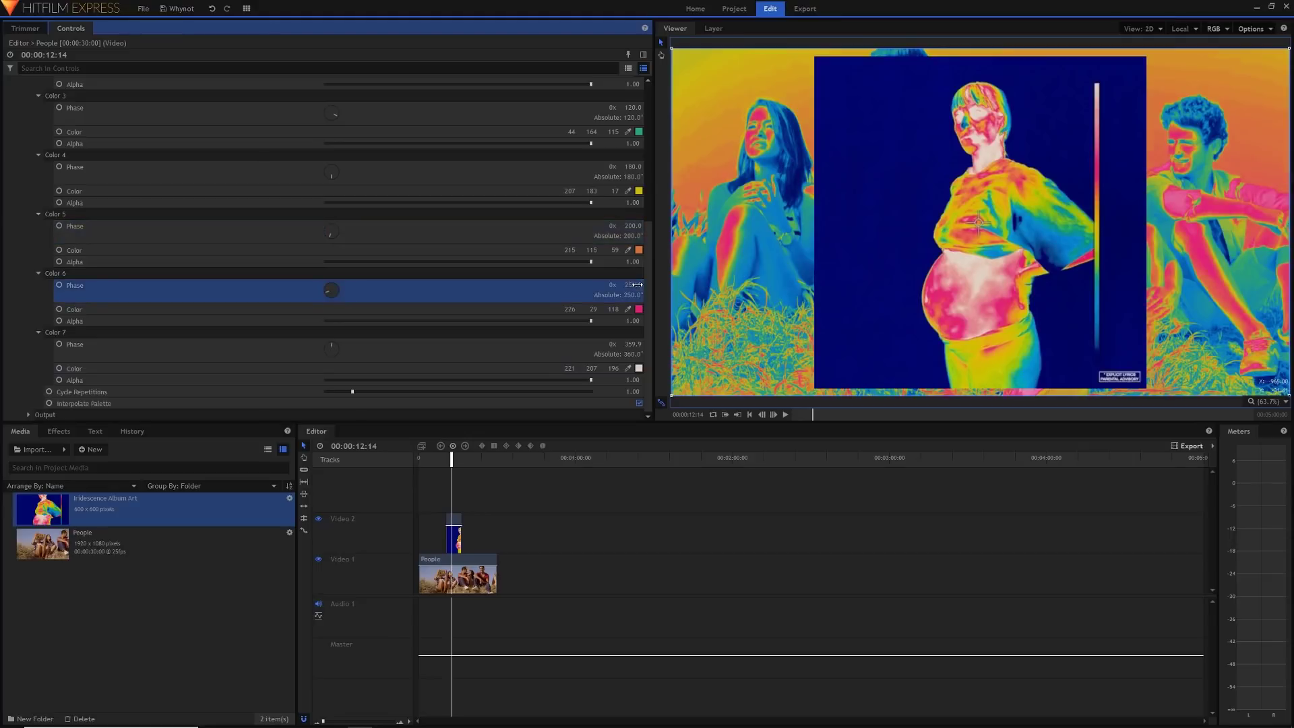
pyautogui.click(630, 345)
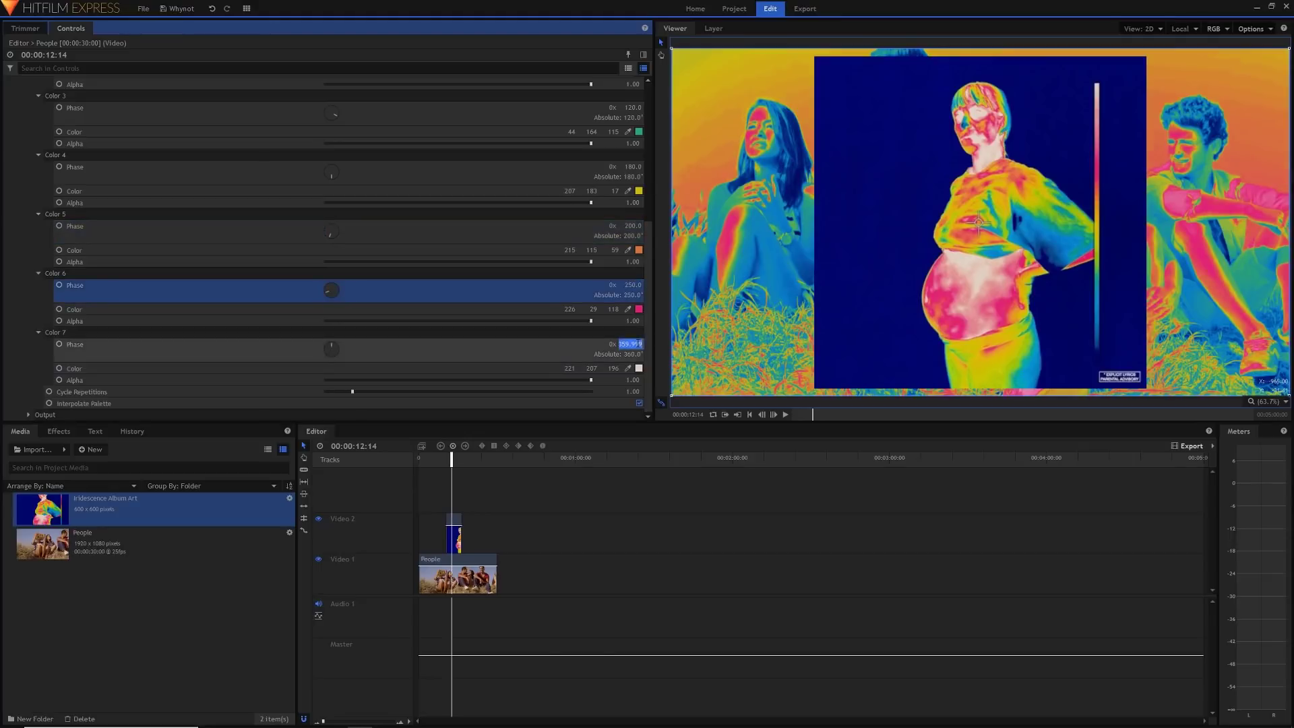
pyautogui.write('240')
pyautogui.press('Return')
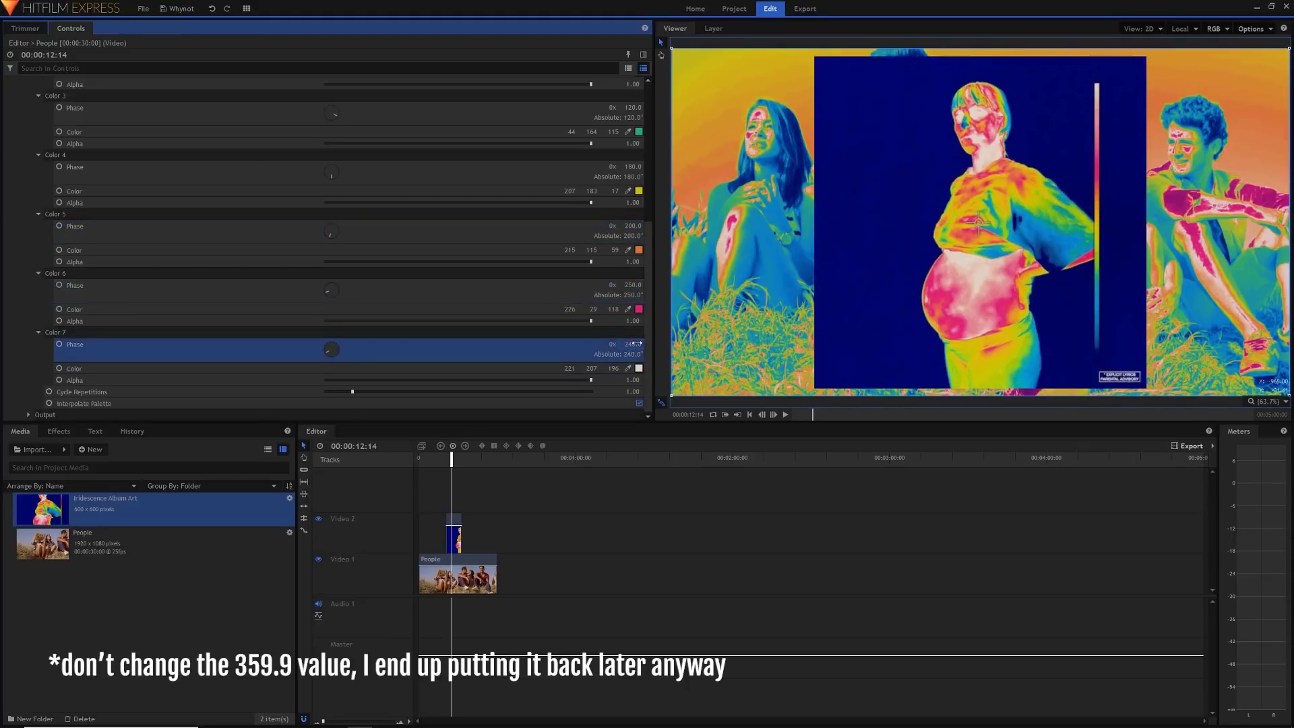
pyautogui.click(621, 346)
pyautogui.write('340')
pyautogui.press('Return')
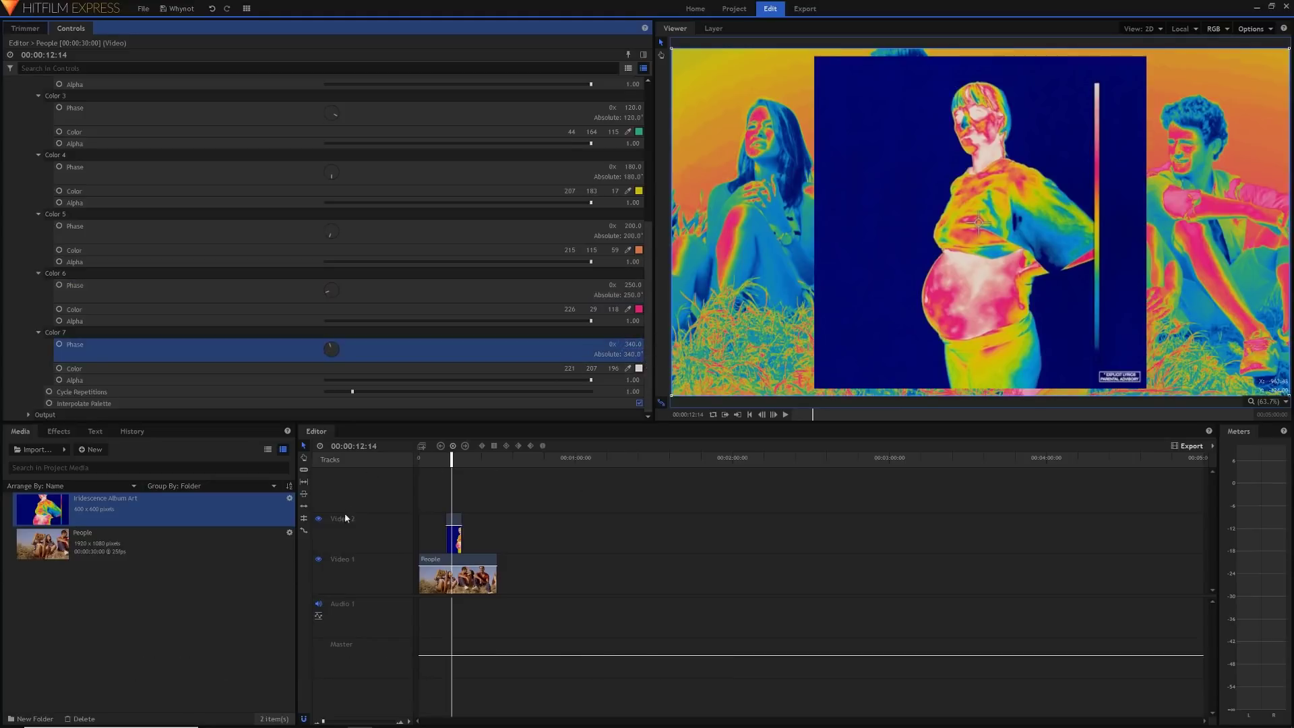
# Hide the Video 2 album art layer and return the viewer to 63.7% magnification.
pyautogui.click(318, 518)
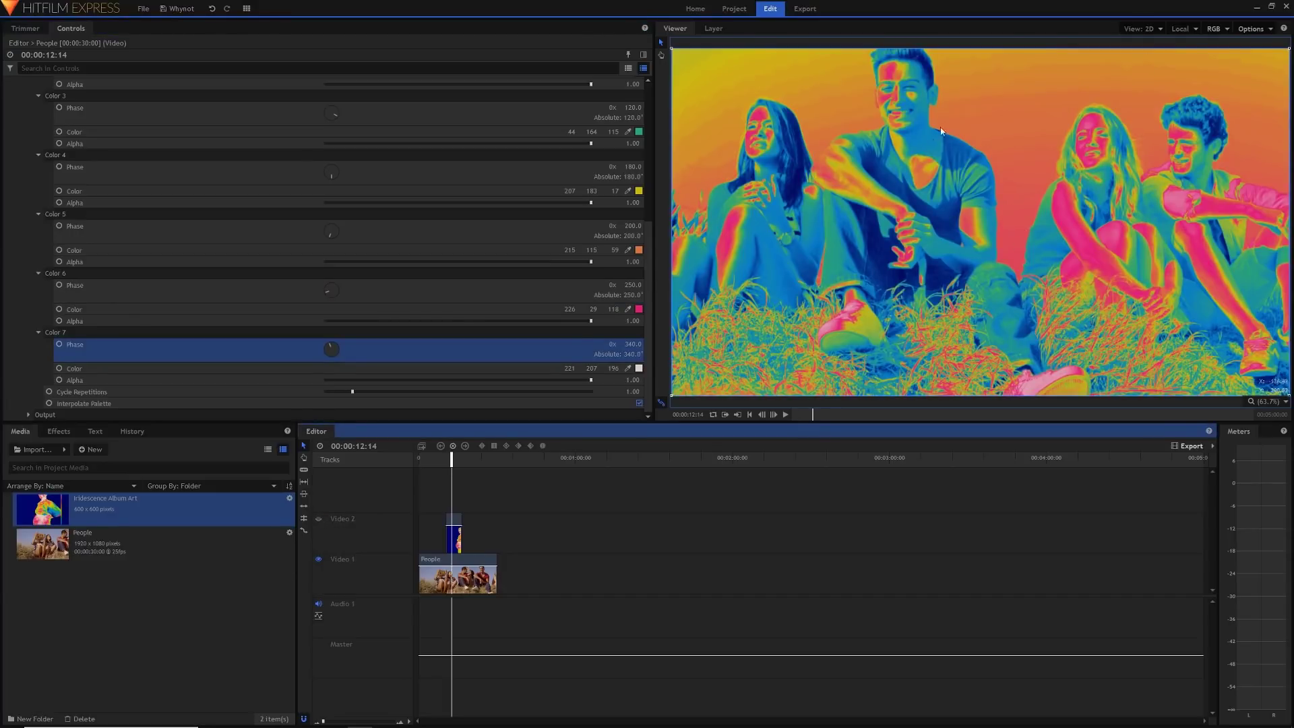
pyautogui.scroll(-3, 923, 167)
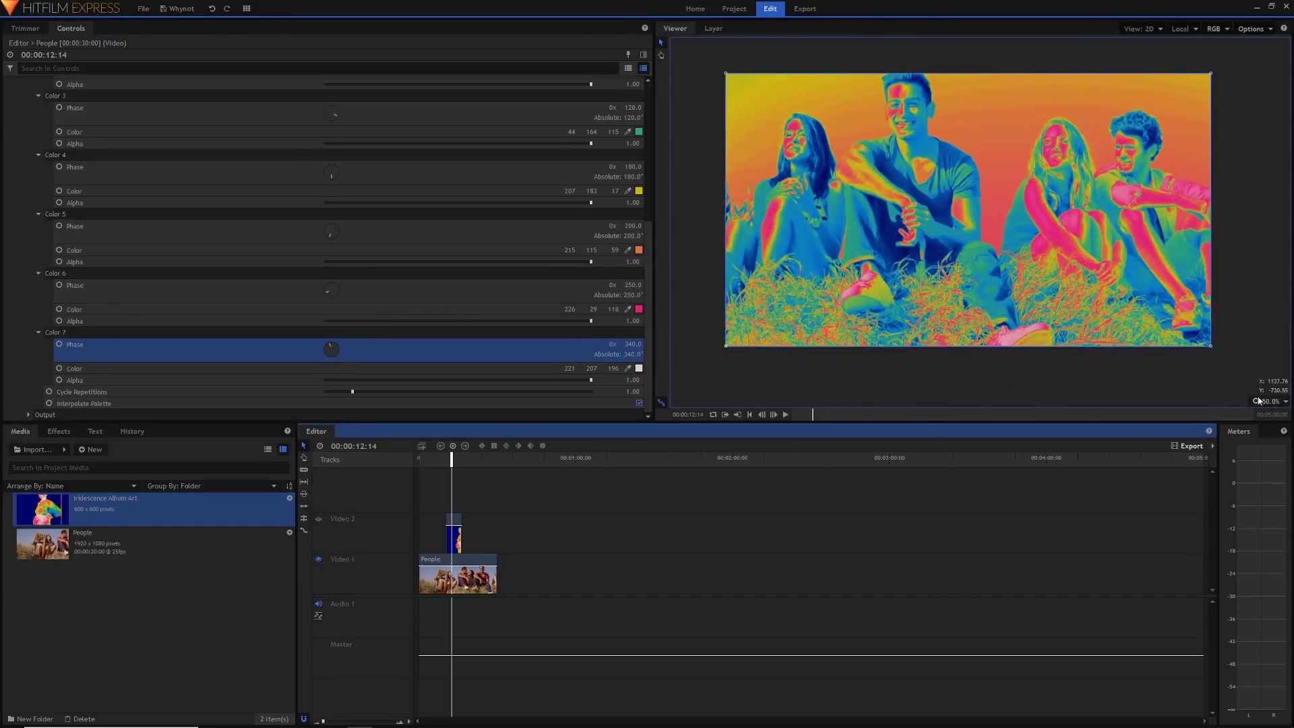
pyautogui.click(1258, 401)
pyautogui.click(1274, 527)
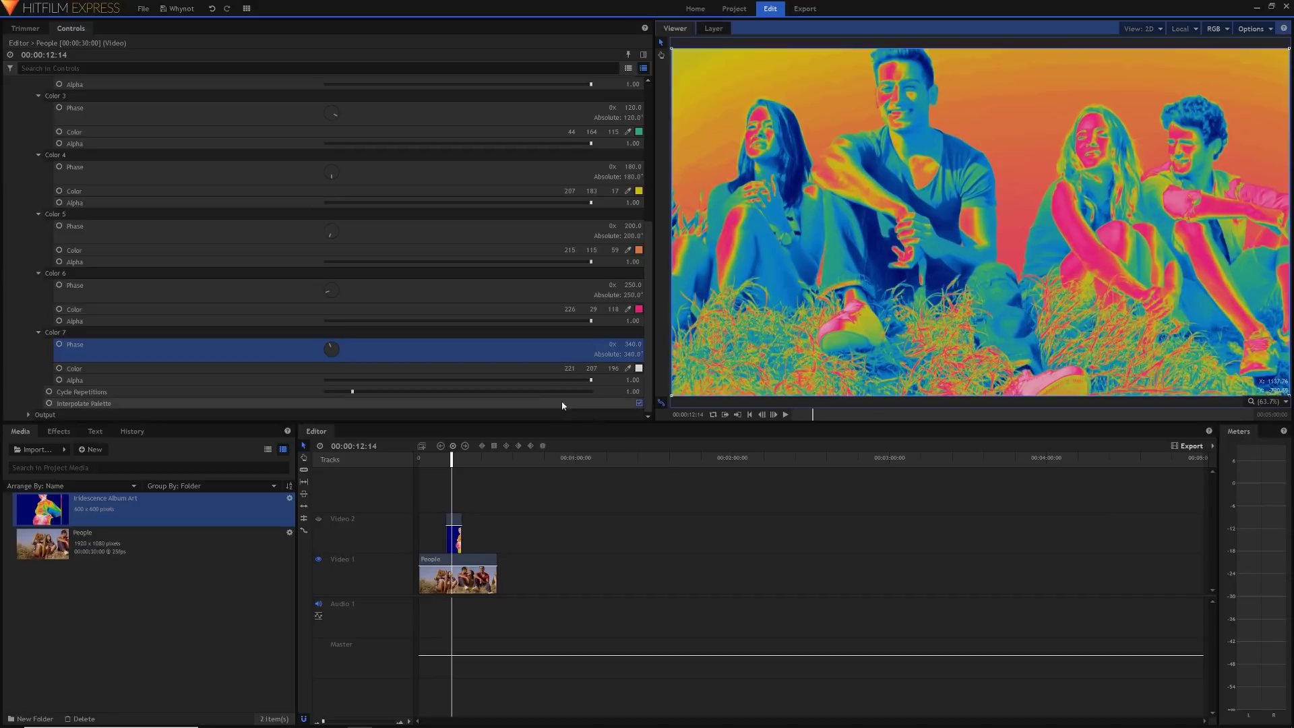
pyautogui.scroll(5, 193, 205)
# Search 'leve', drop Levels Histogram onto the People clip above Color Cycle, and disable Color Cycle.
pyautogui.click(19, 118)
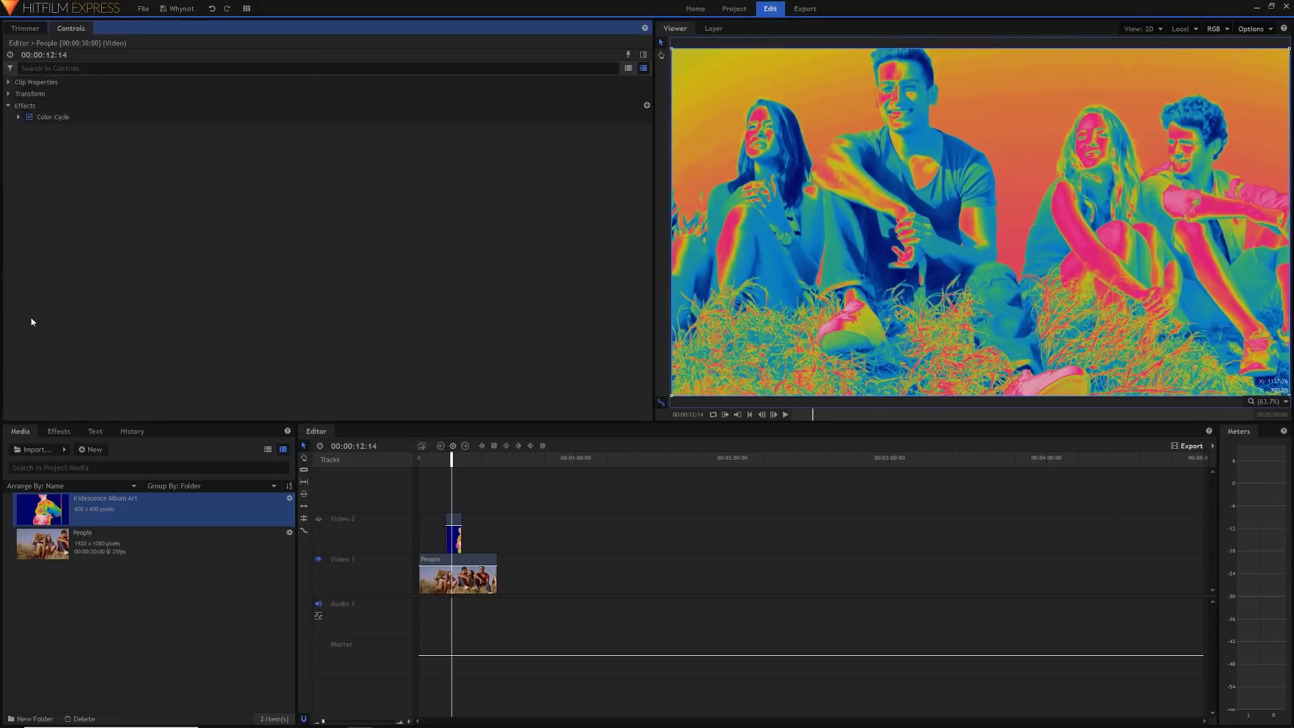
pyautogui.click(59, 431)
pyautogui.click(20, 450)
pyautogui.write('leve')
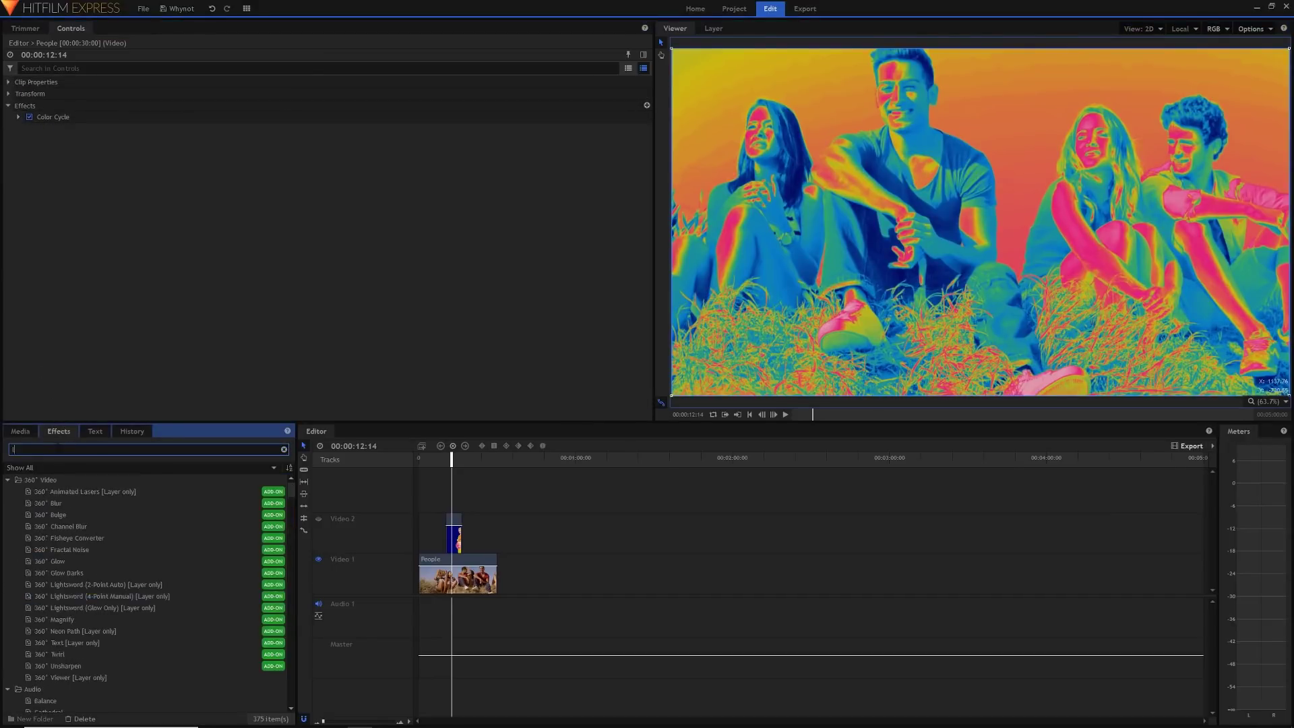
pyautogui.click(48, 529)
pyautogui.moveTo(49, 532); pyautogui.dragTo(38, 116)
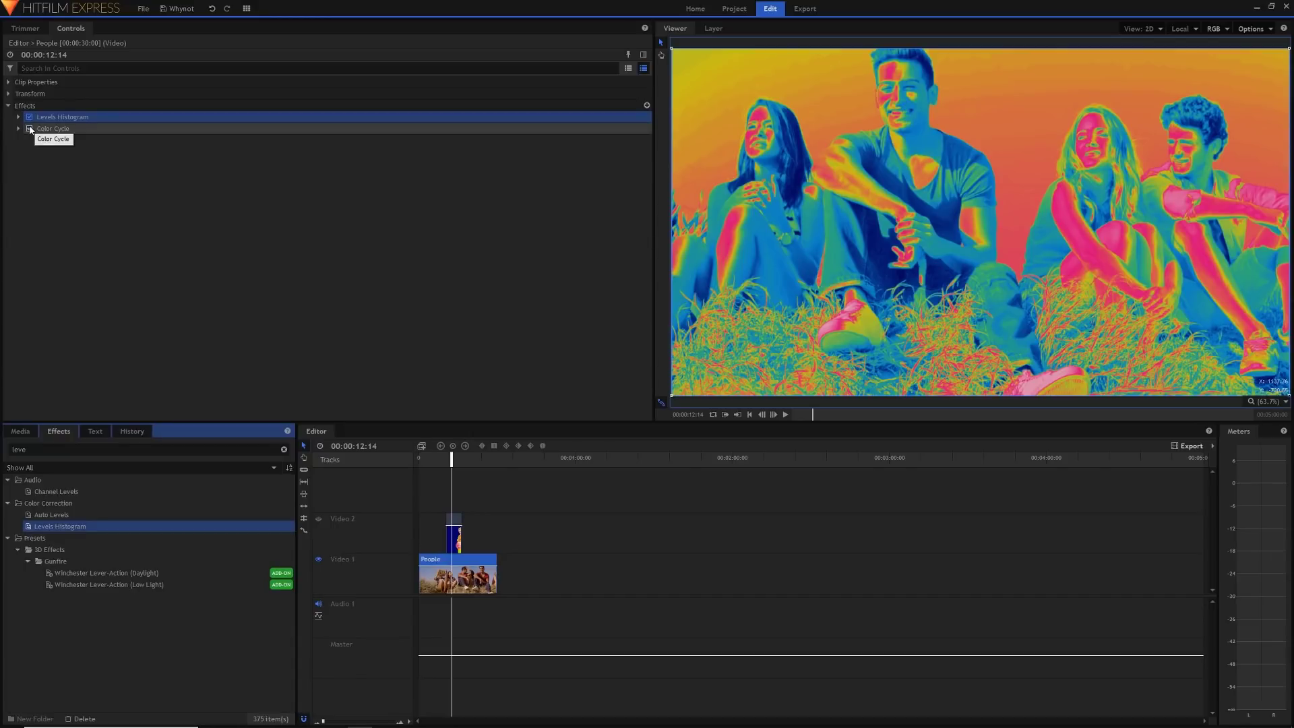
pyautogui.click(29, 129)
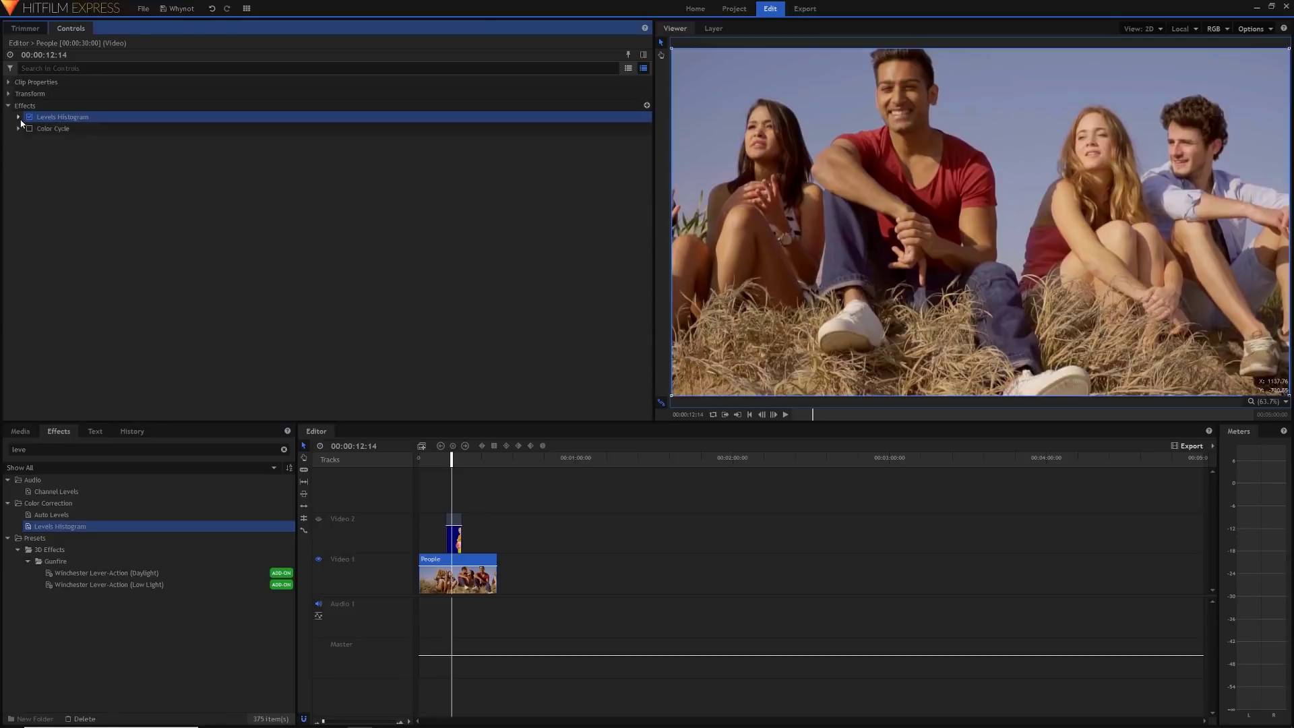
pyautogui.click(18, 117)
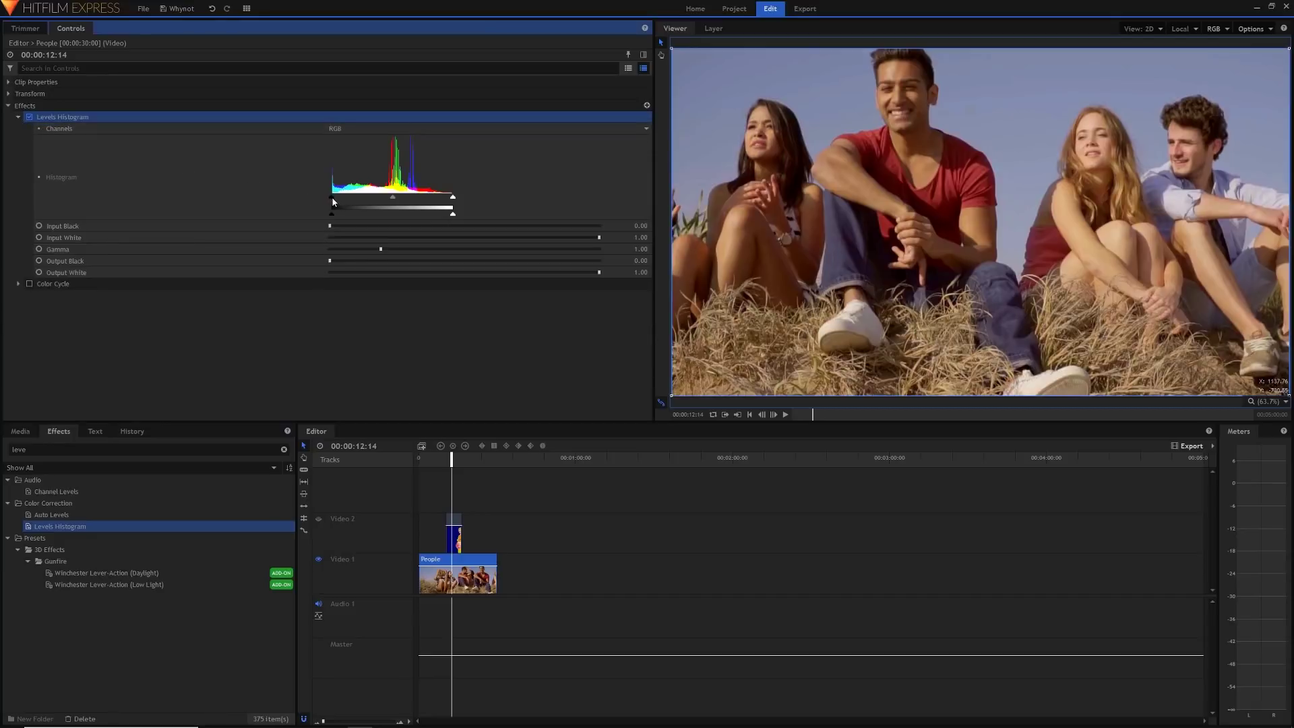
# Set Levels Input Black to 0.06 and Input White to 0.71, and re-enable Color Cycle.
pyautogui.moveTo(332, 198); pyautogui.dragTo(337, 199)
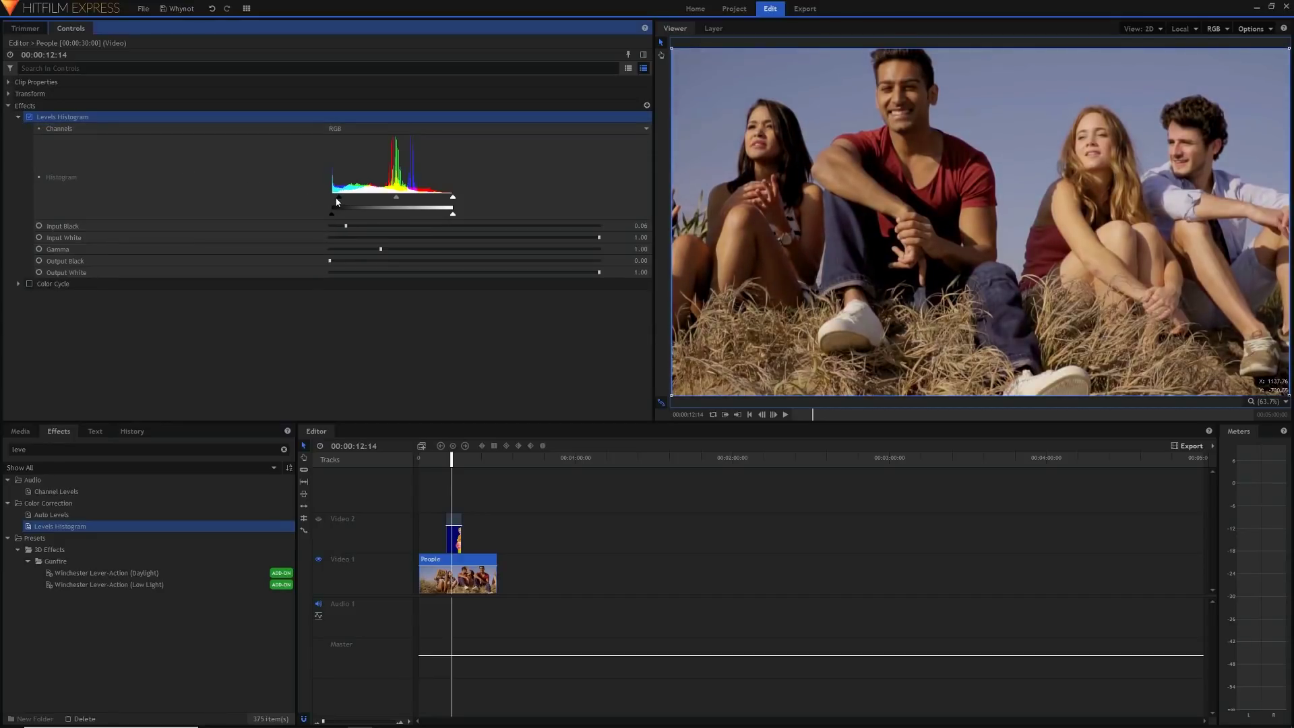
pyautogui.moveTo(453, 196); pyautogui.dragTo(422, 198)
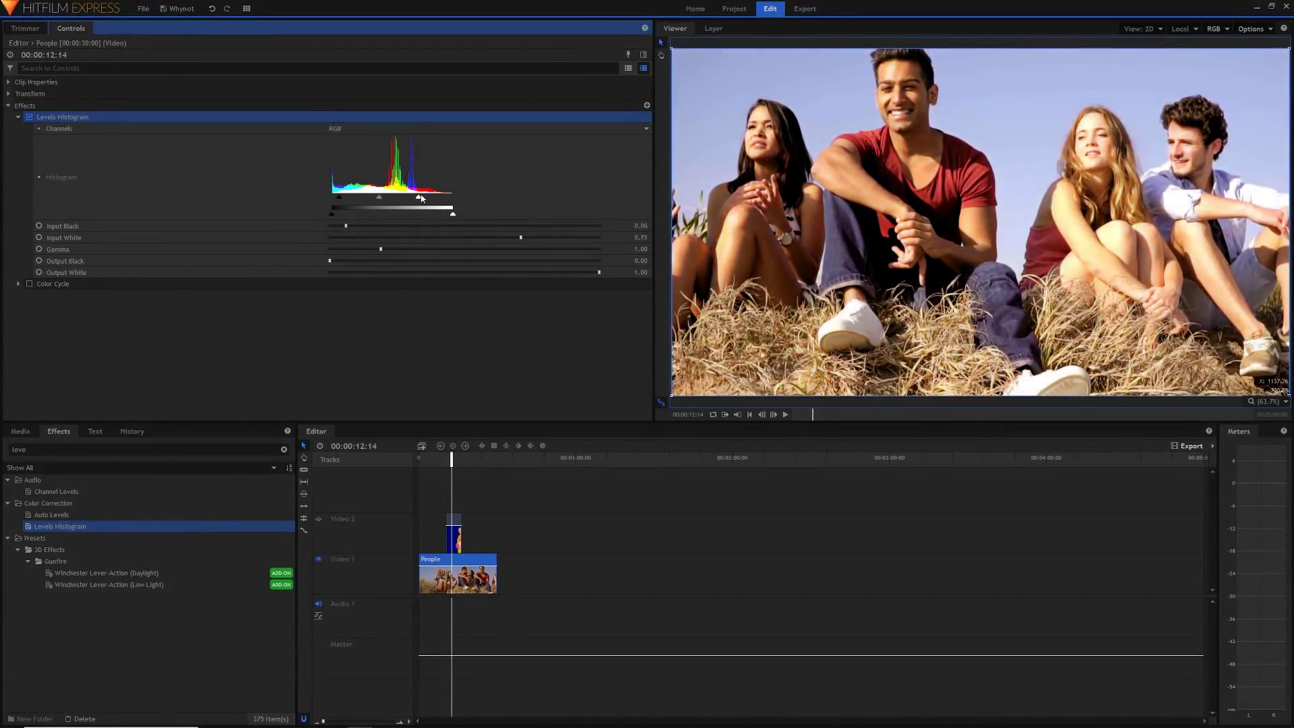
pyautogui.click(29, 284)
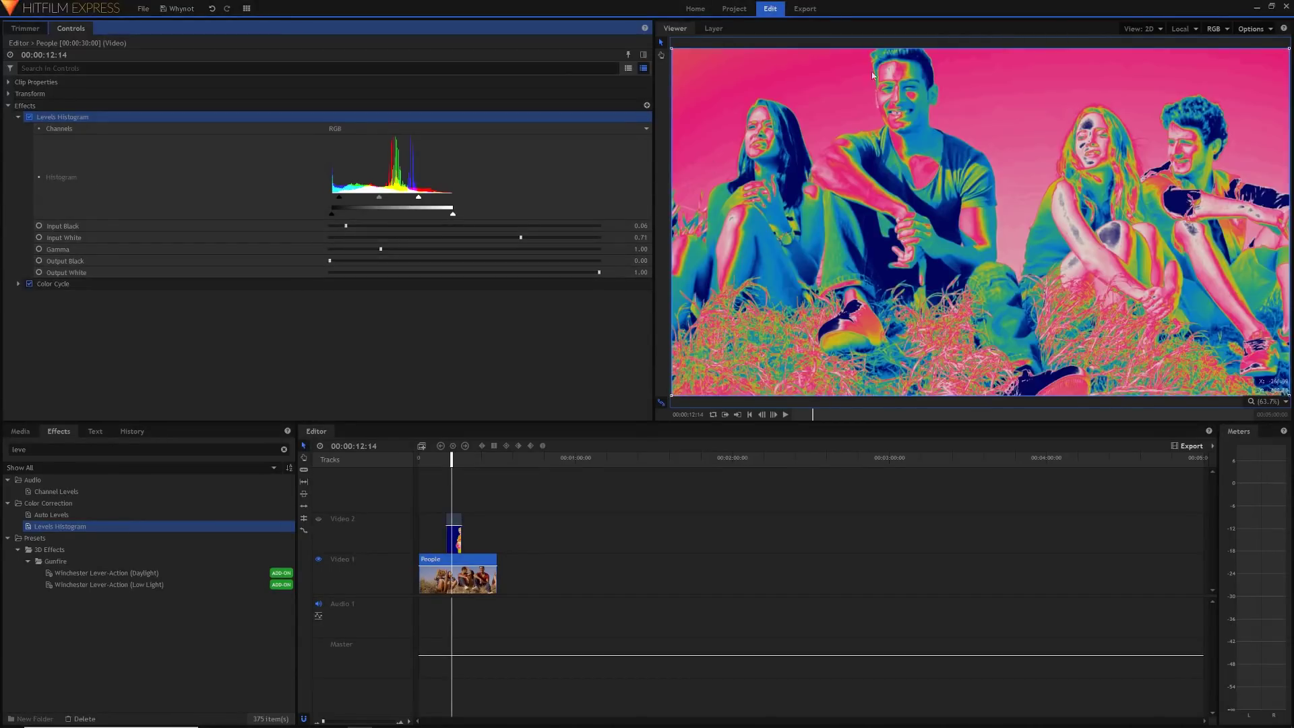
pyautogui.click(30, 117)
# Re-enable Levels, search 'hue' and place Hue, Saturation & Lightness below Levels Histogram.
pyautogui.click(30, 117)
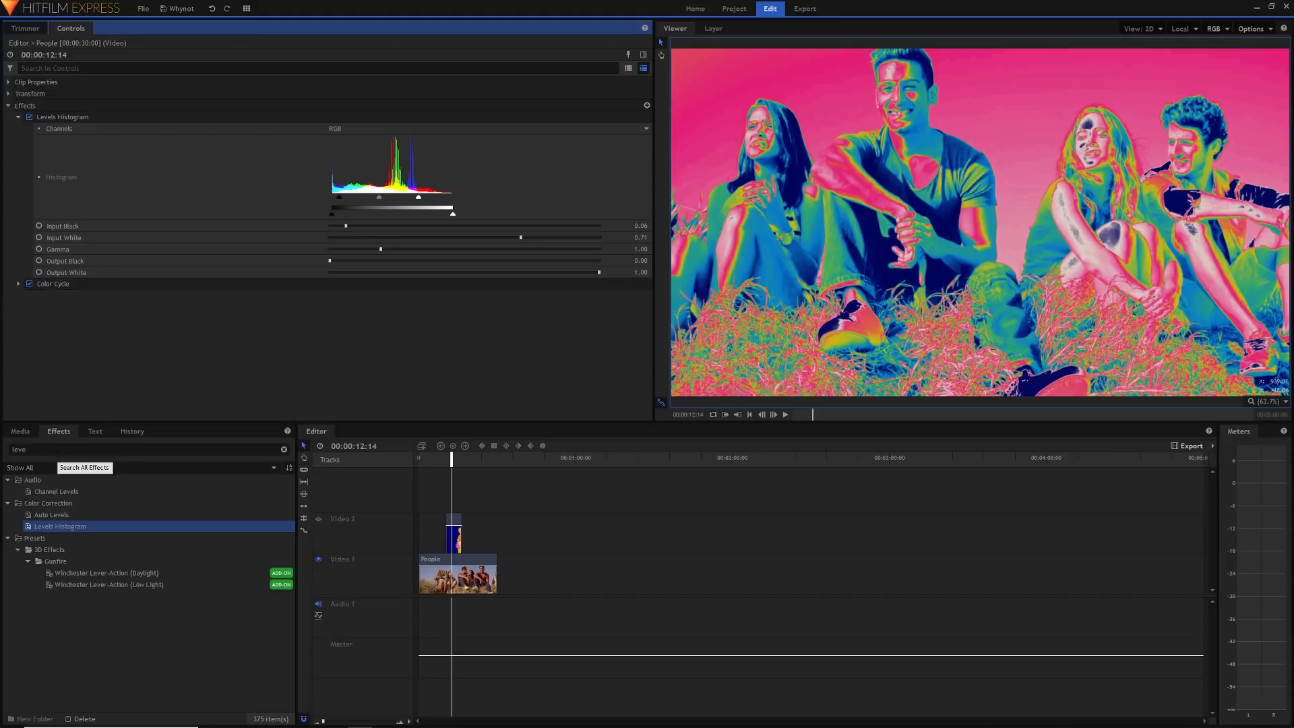
pyautogui.doubleClick(53, 449)
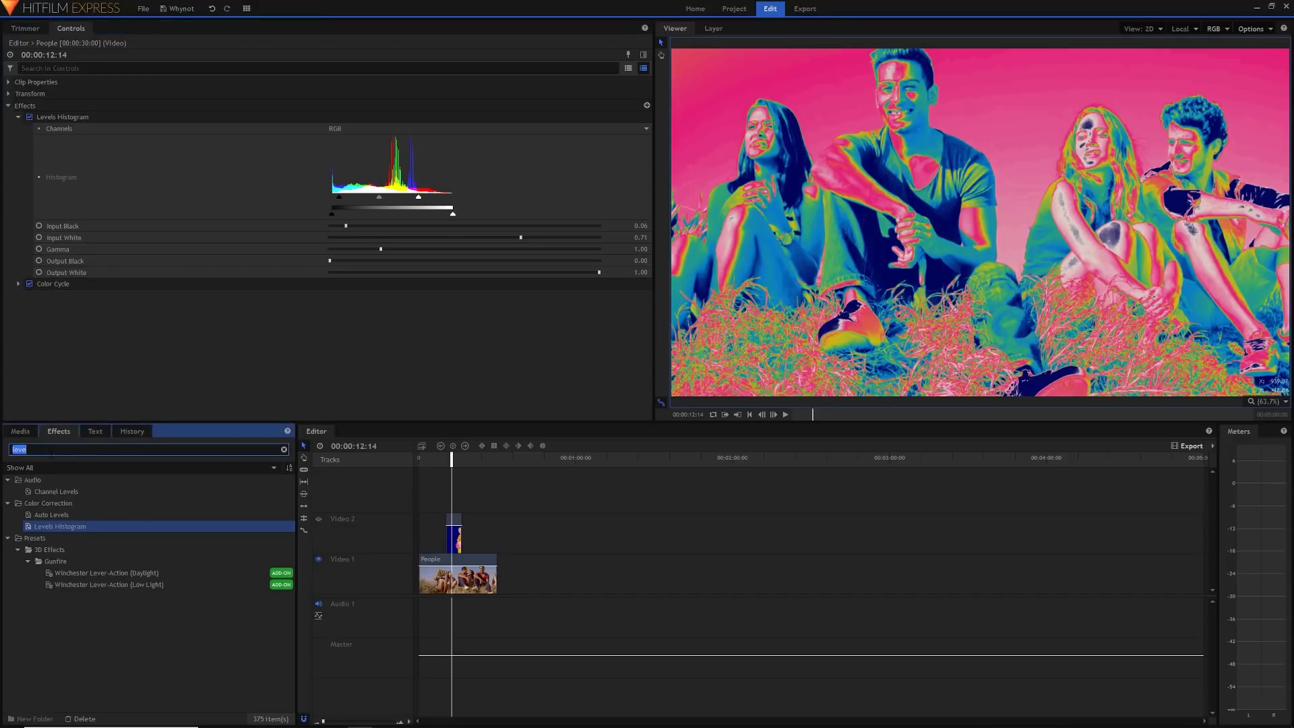
pyautogui.write('hue')
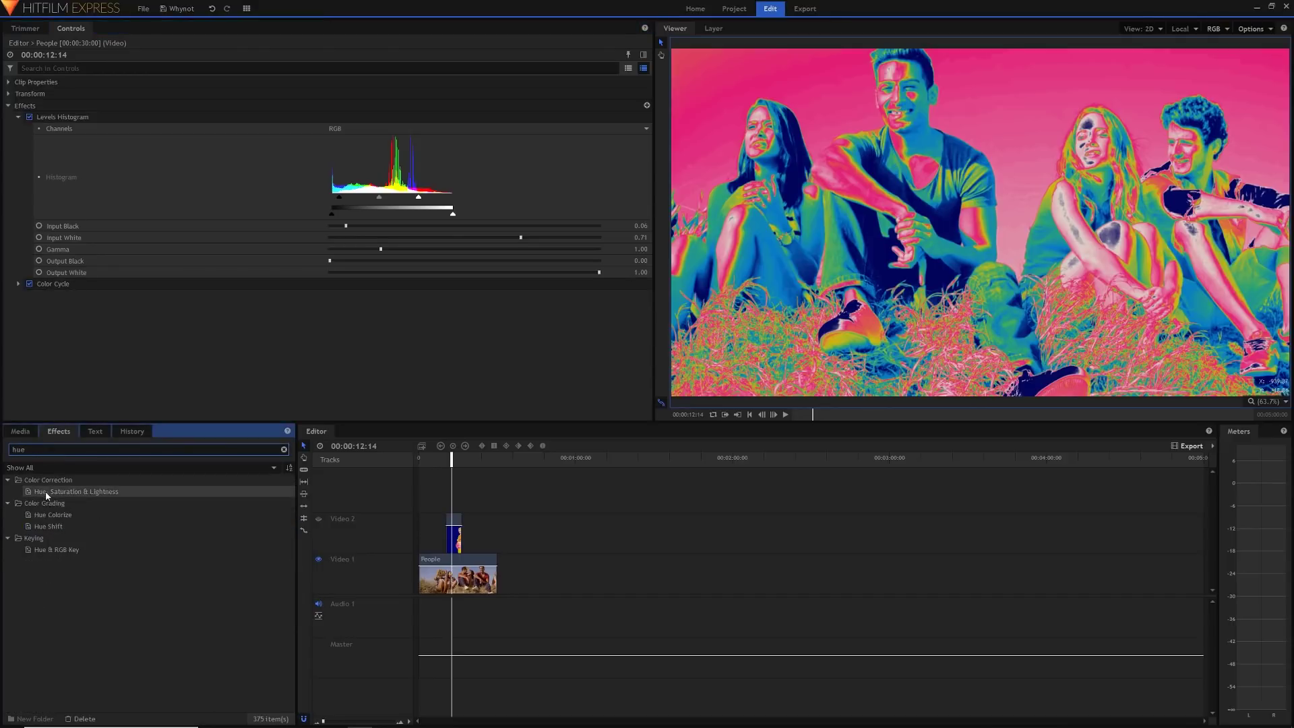
pyautogui.moveTo(44, 494); pyautogui.dragTo(67, 265)
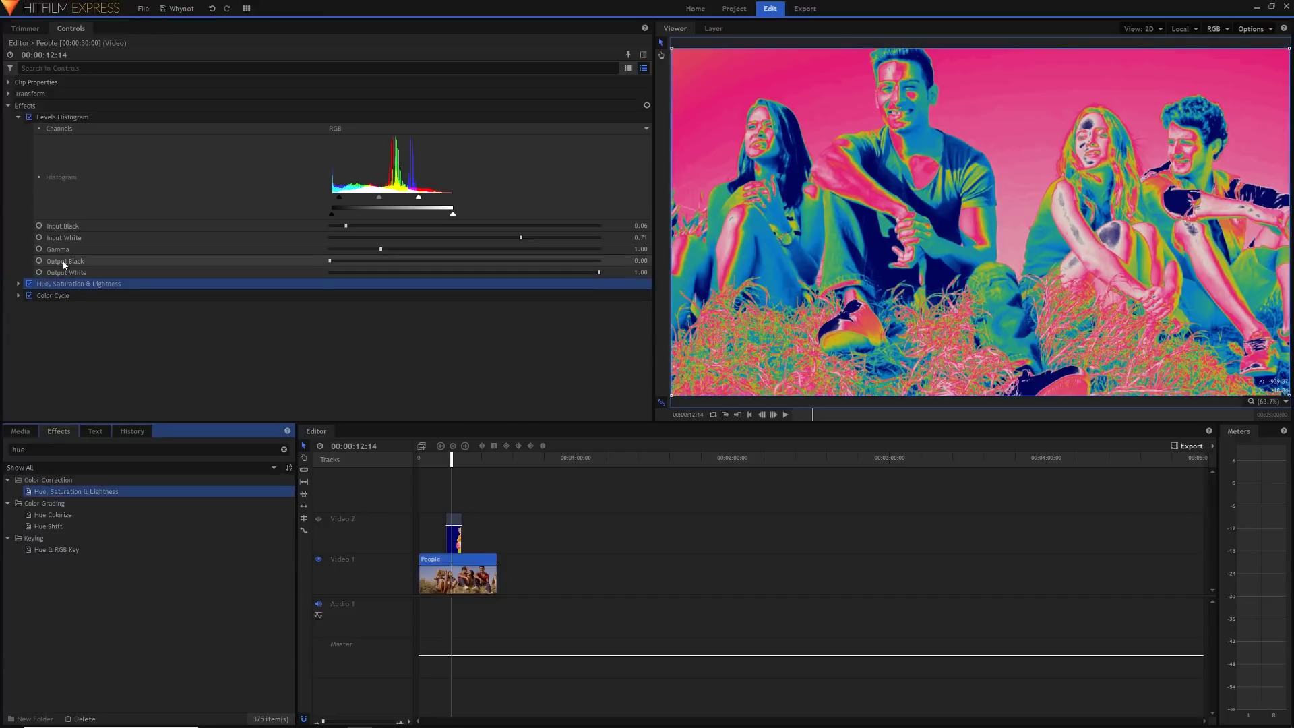
# With Color Cycle off, set Cyan lightness to -74 and Blue lightness to -100.
pyautogui.click(18, 284)
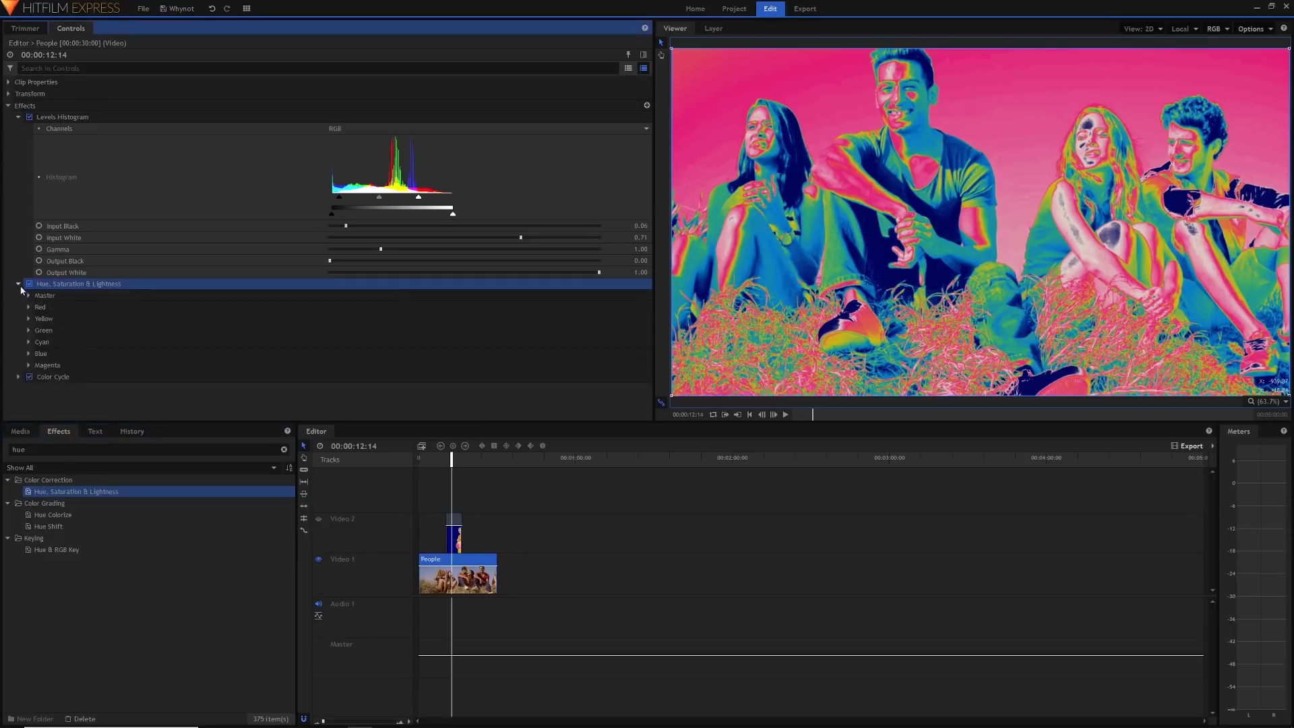
pyautogui.click(29, 376)
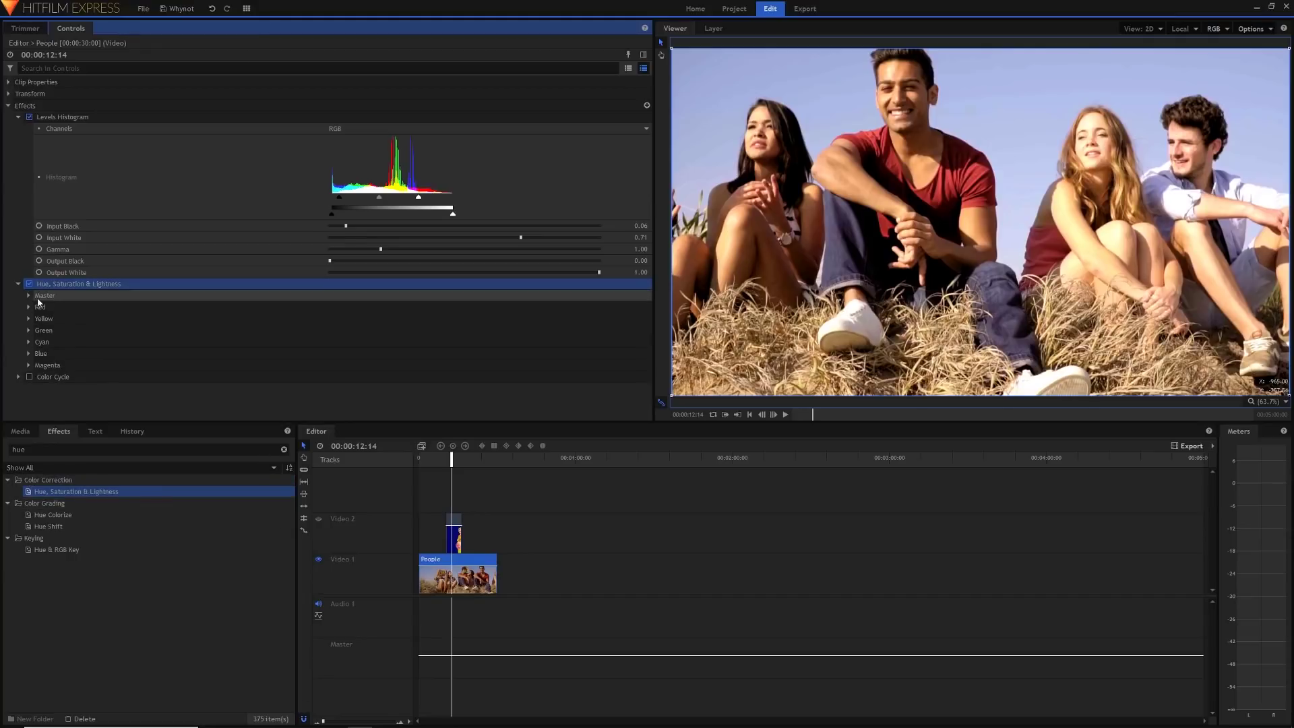
pyautogui.click(28, 342)
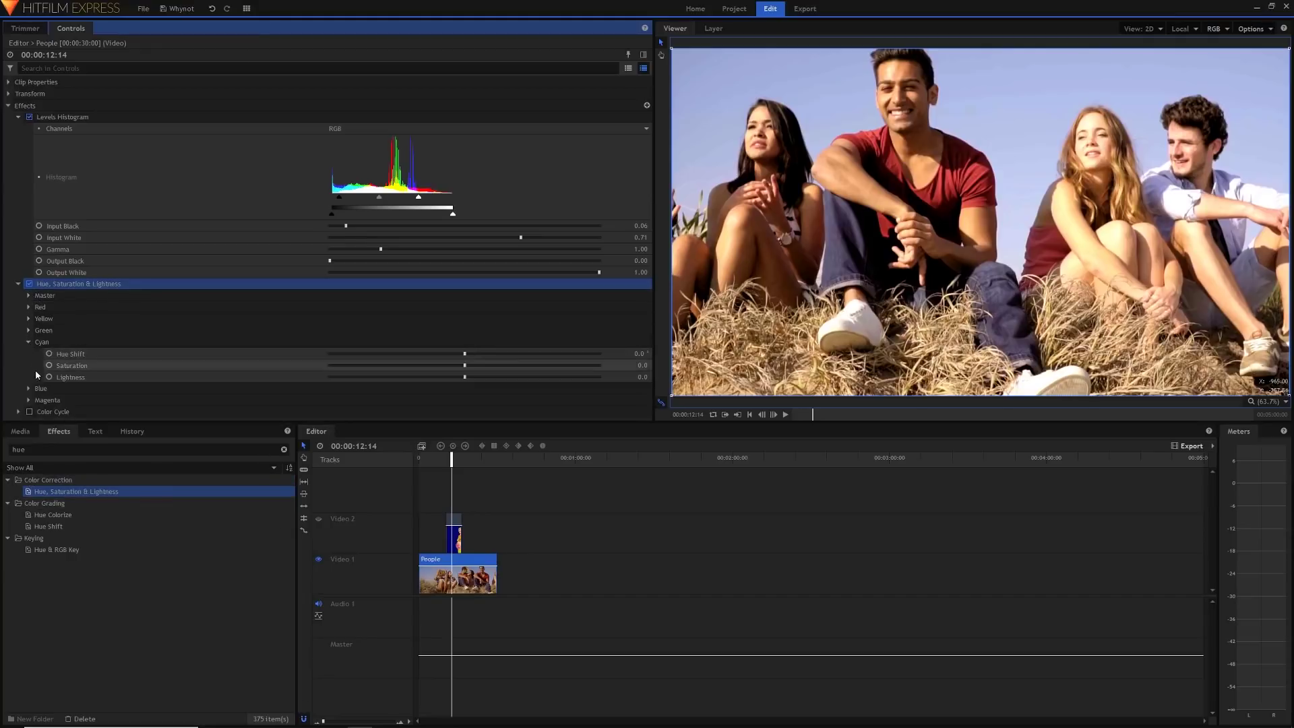
pyautogui.click(29, 388)
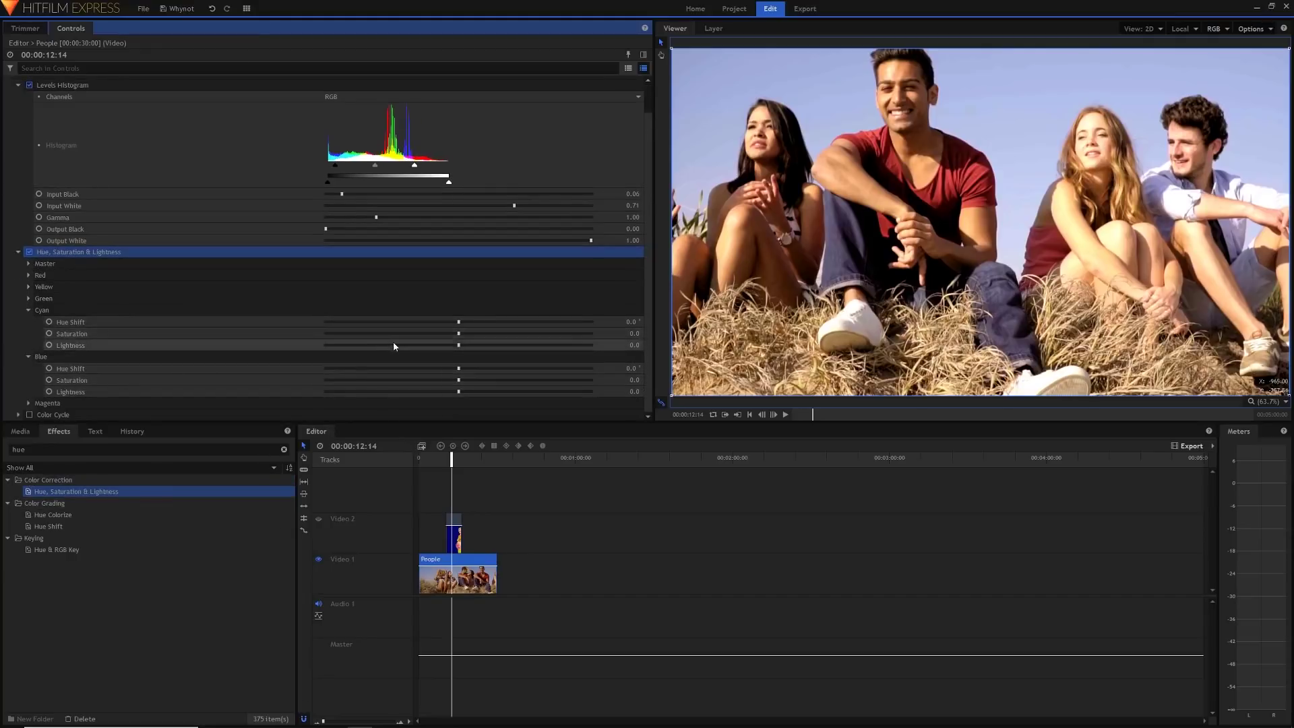
pyautogui.moveTo(459, 345)
pyautogui.mouseDown()
pyautogui.moveTo(337, 356)
pyautogui.moveTo(433, 349)
pyautogui.mouseUp()
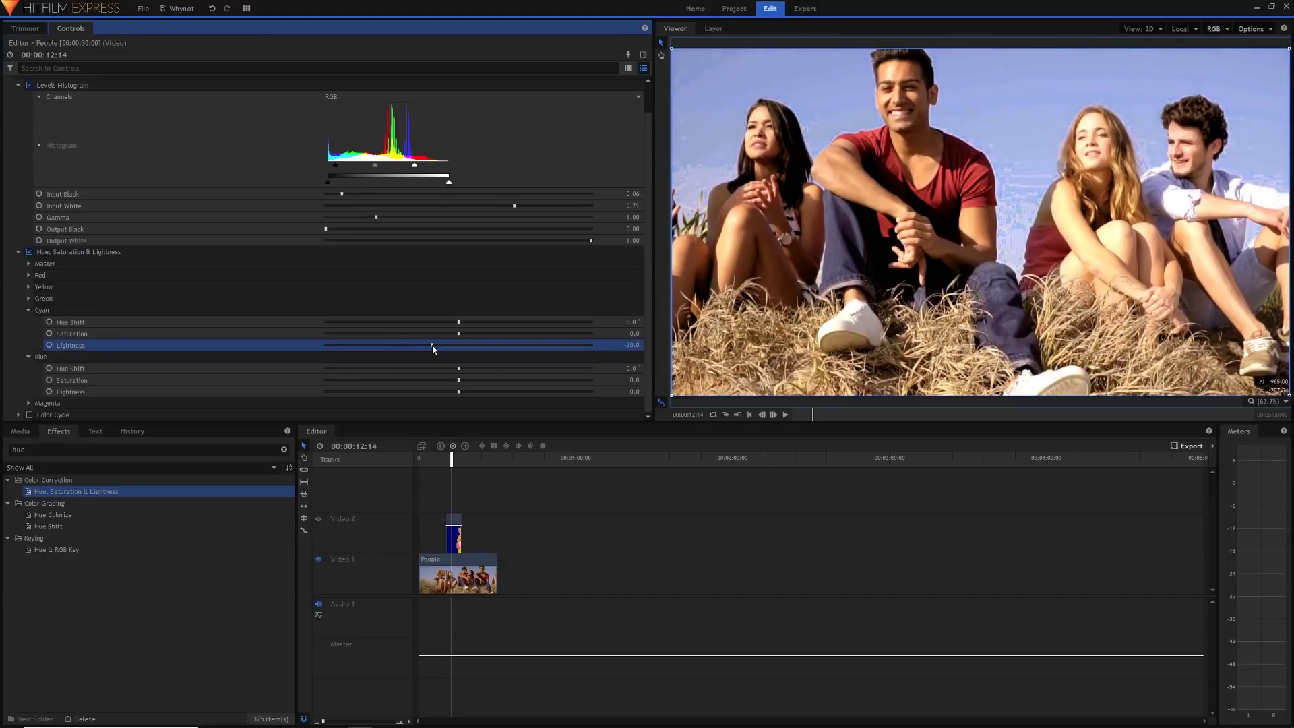
pyautogui.moveTo(458, 392); pyautogui.dragTo(238, 412)
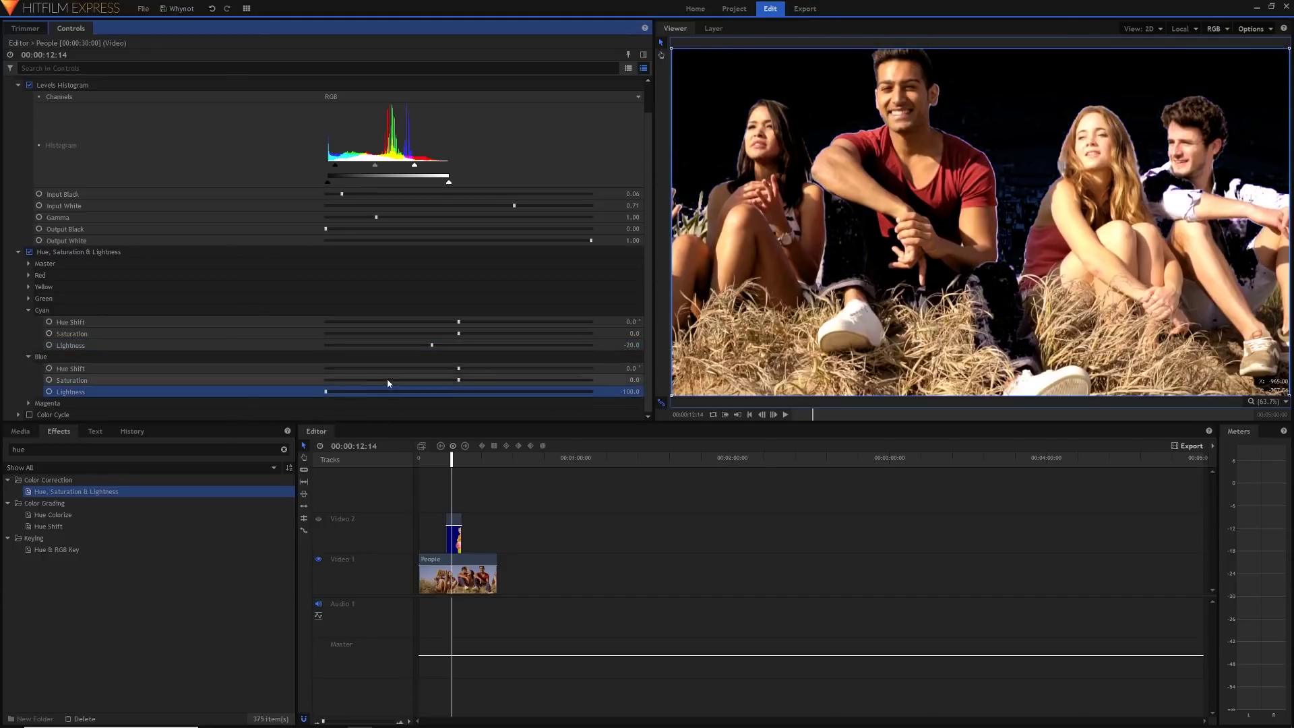
pyautogui.moveTo(432, 345); pyautogui.dragTo(360, 355)
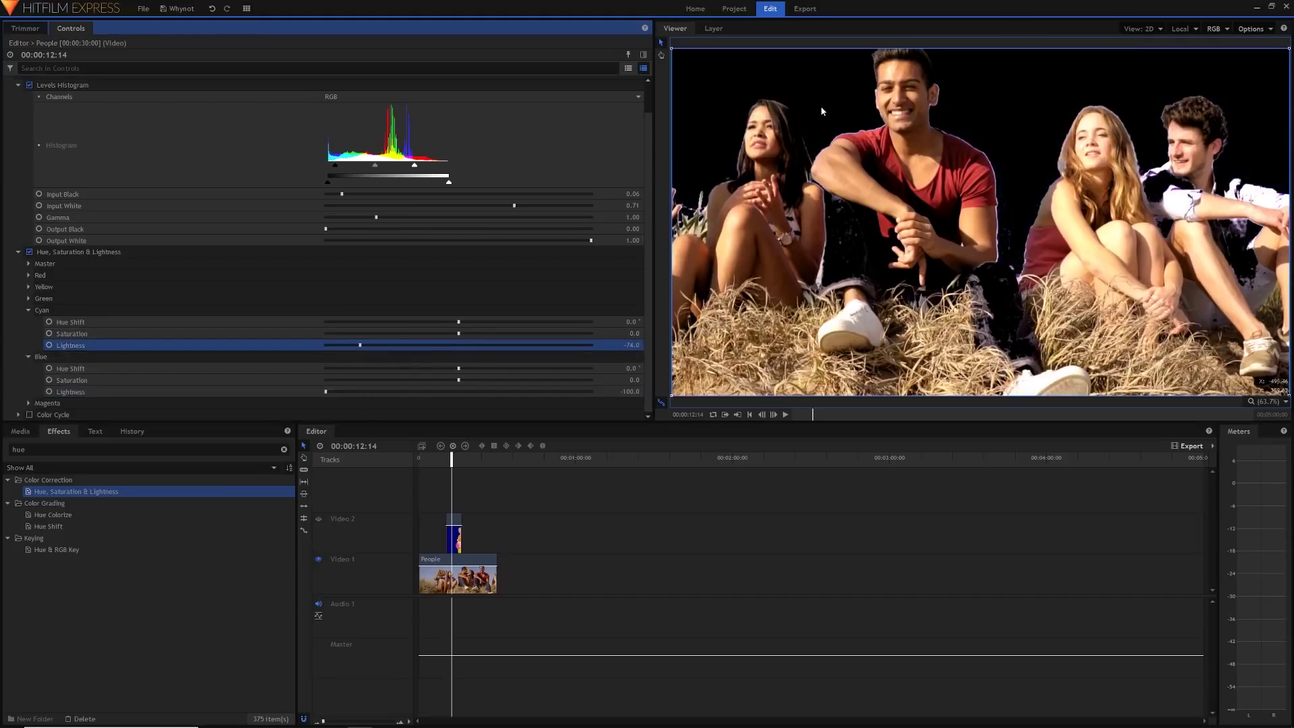
# Compare the look by toggling Color Cycle and Hue, Saturation & Lightness, leaving both on.
pyautogui.click(29, 415)
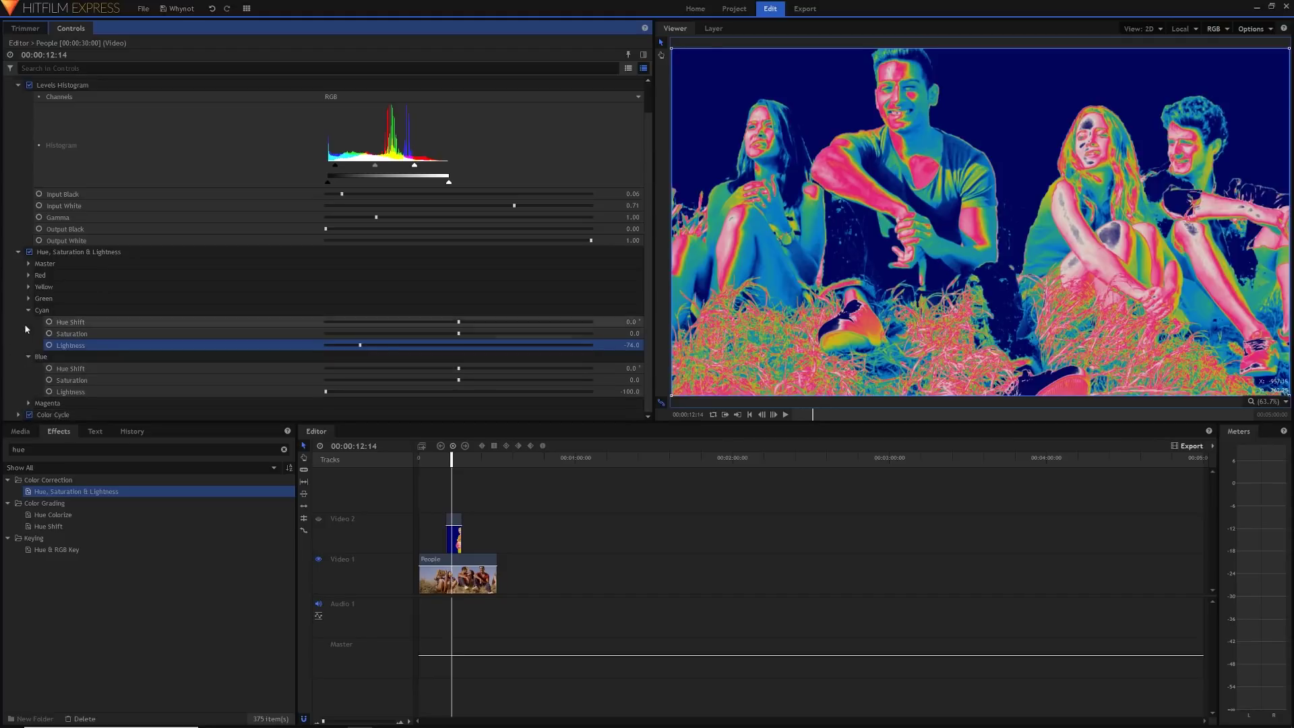
pyautogui.click(29, 415)
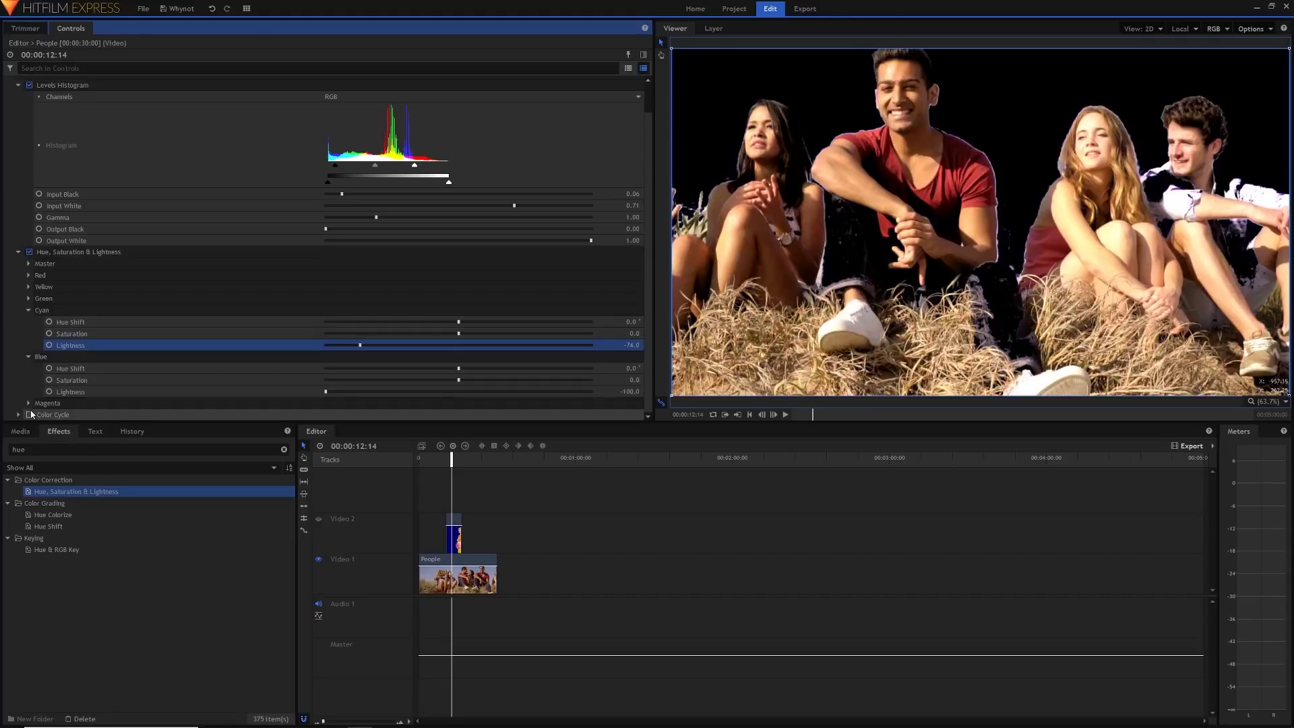
pyautogui.click(30, 415)
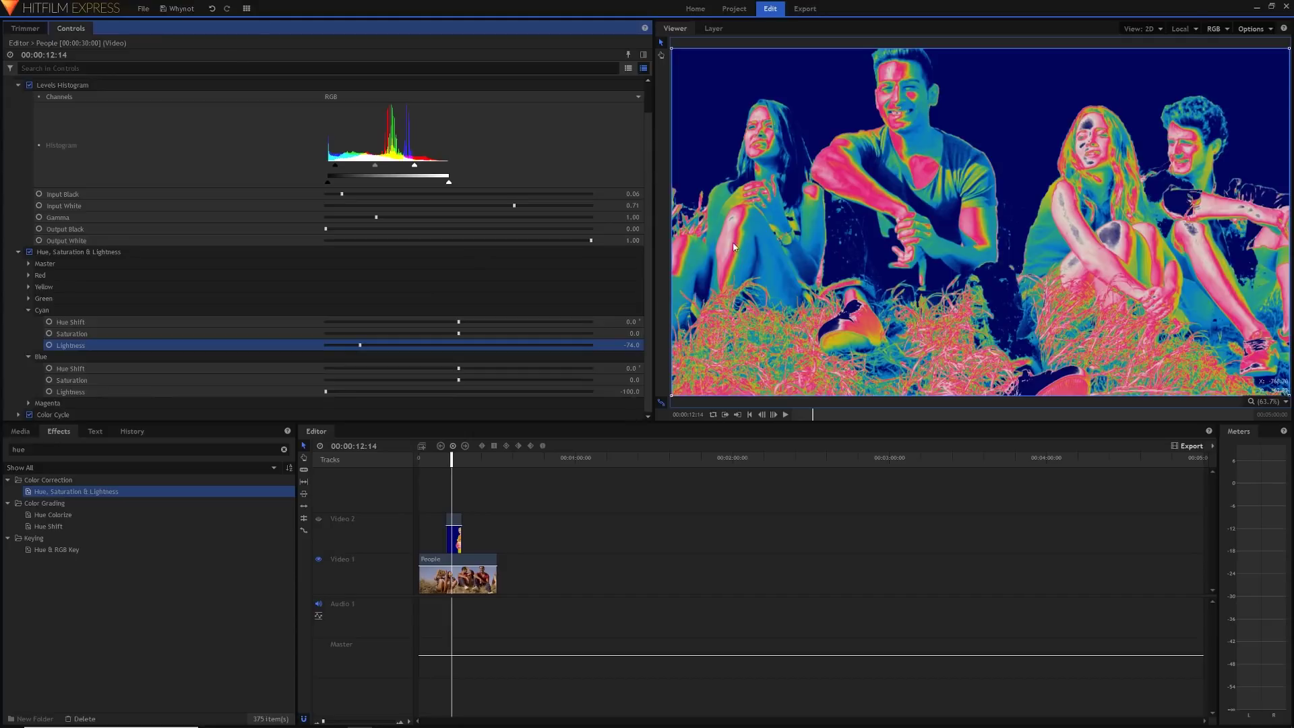
pyautogui.click(29, 251)
pyautogui.click(29, 252)
pyautogui.click(29, 252)
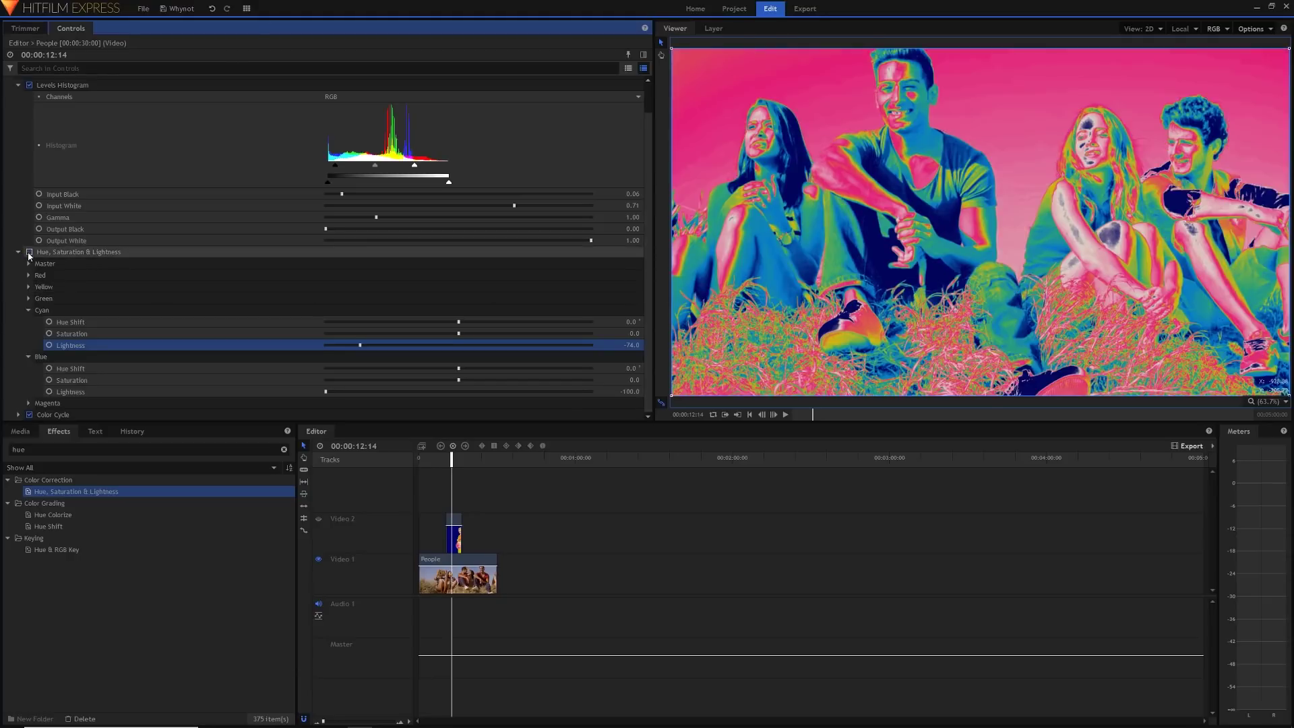
pyautogui.click(29, 253)
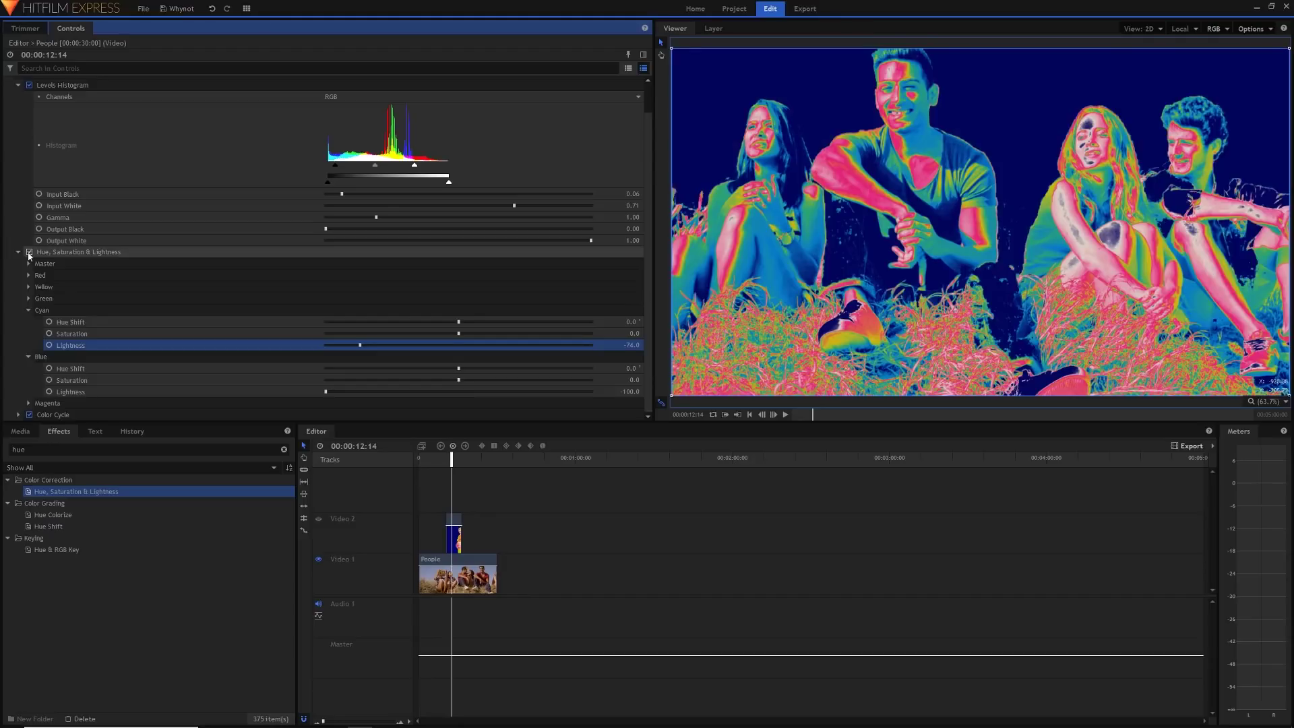
pyautogui.click(28, 274)
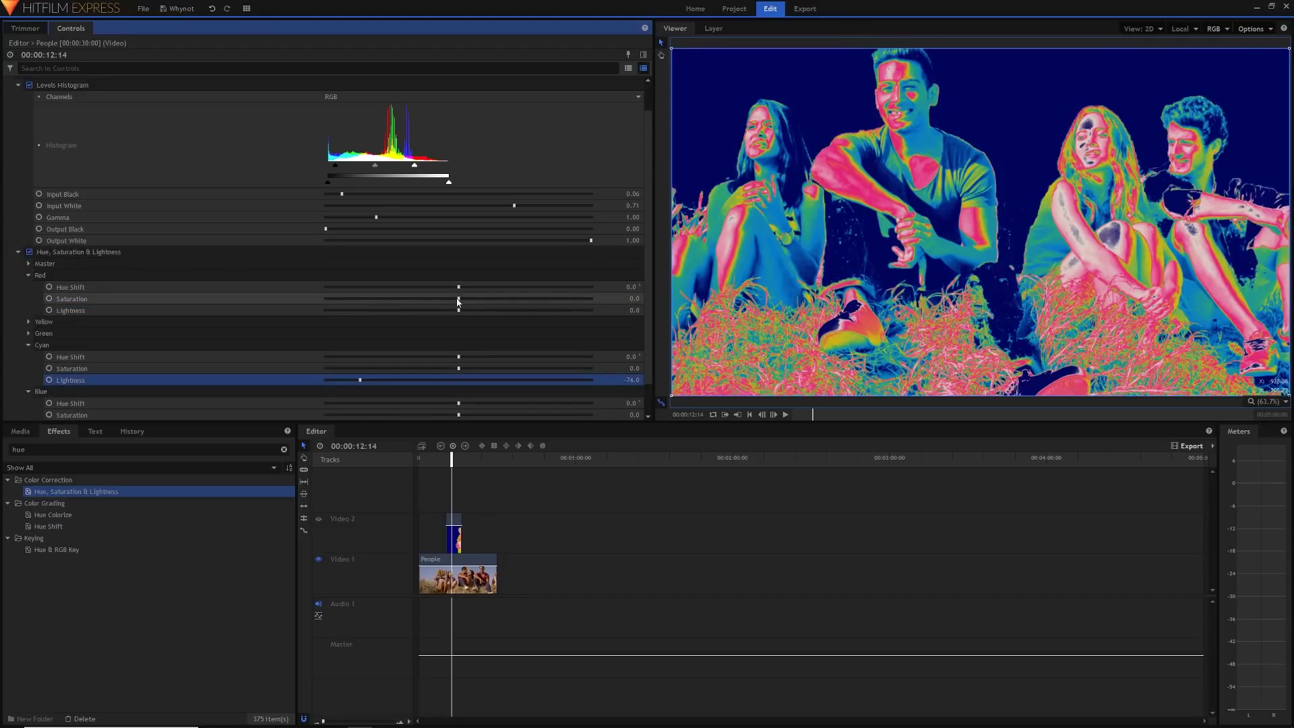
# Brighten Red lightness and set Color Cycle's Color 7 Phase to 360°.
pyautogui.moveTo(459, 310); pyautogui.dragTo(560, 304)
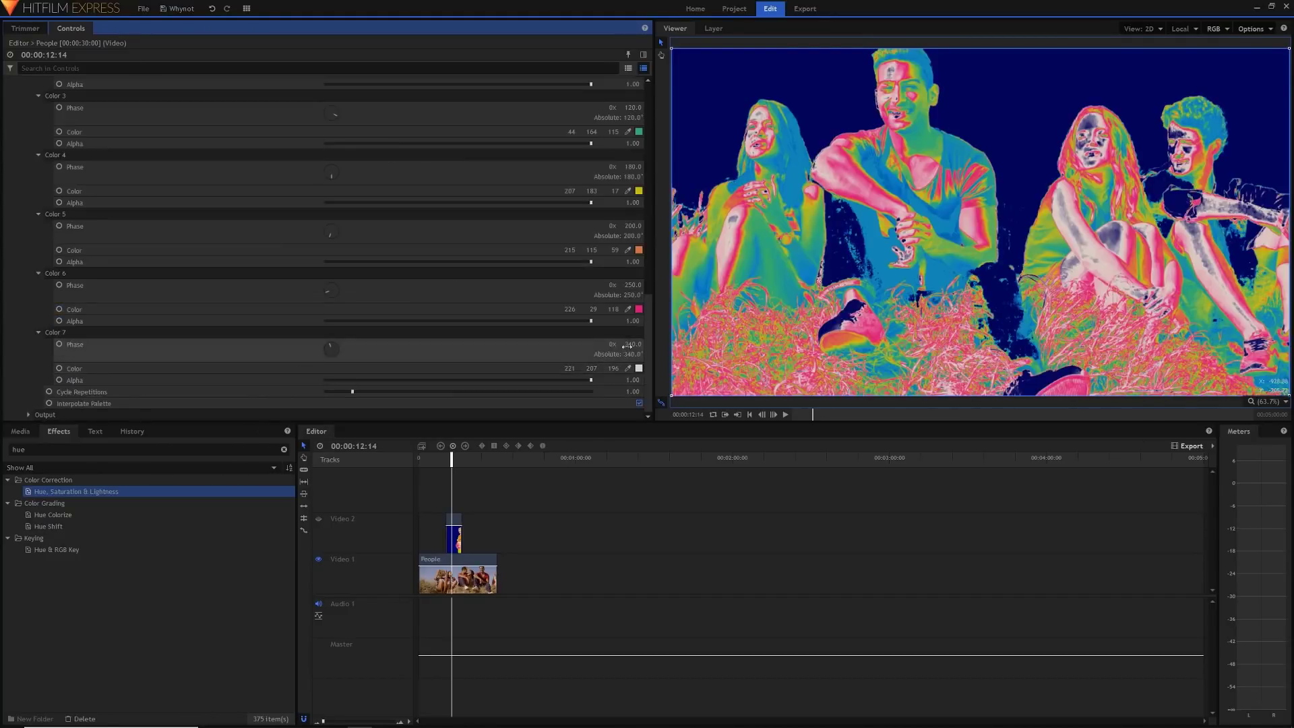
pyautogui.click(627, 345)
pyautogui.press('BackSpace')
pyautogui.press('BackSpace')
pyautogui.press('BackSpace')
pyautogui.press('BackSpace')
pyautogui.write('9')
pyautogui.press('Return')
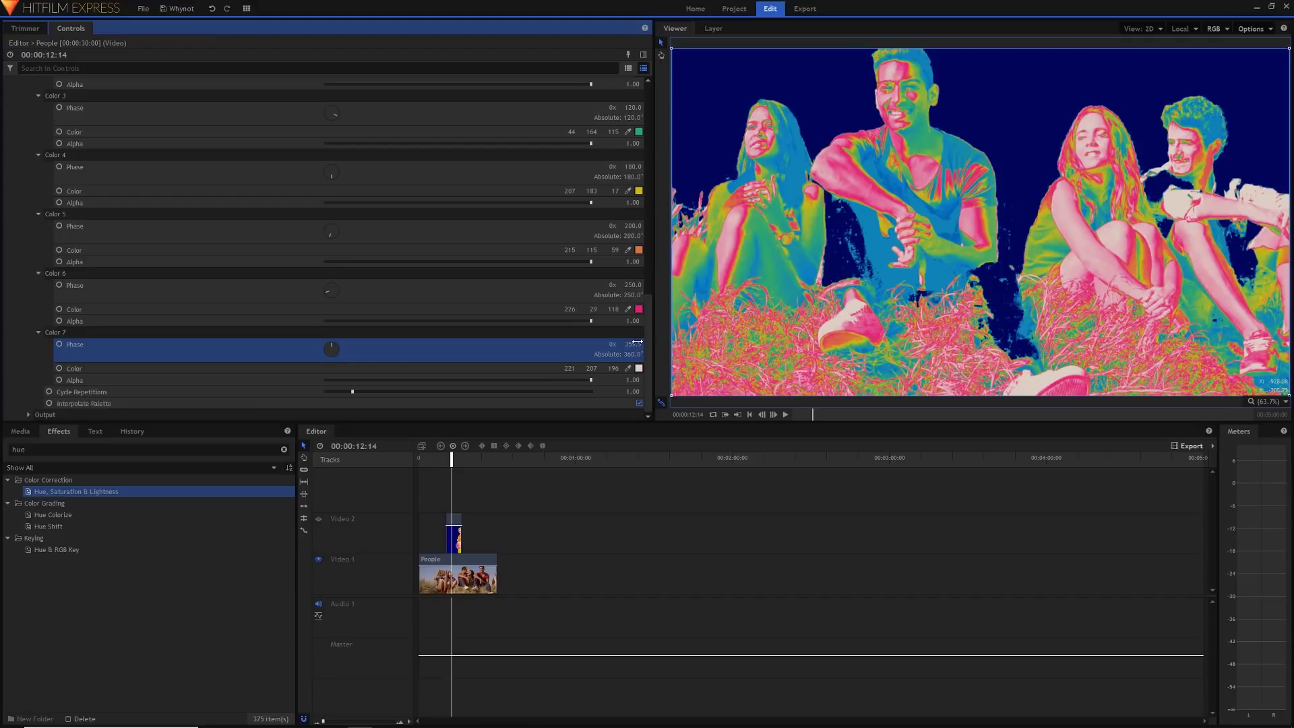
pyautogui.scroll(5, 580, 232)
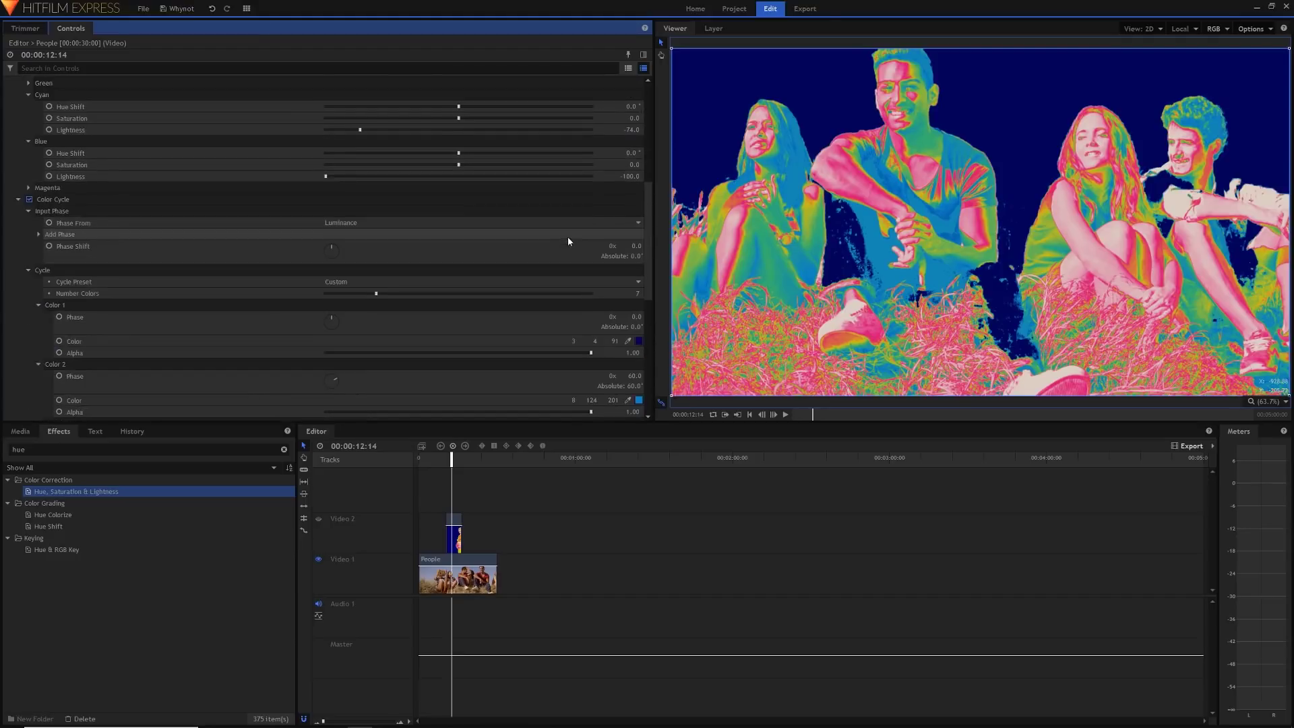
# Set Red lightness to 50, then try darkening Yellow lightness and return it to 0.
pyautogui.scroll(3, 560, 263)
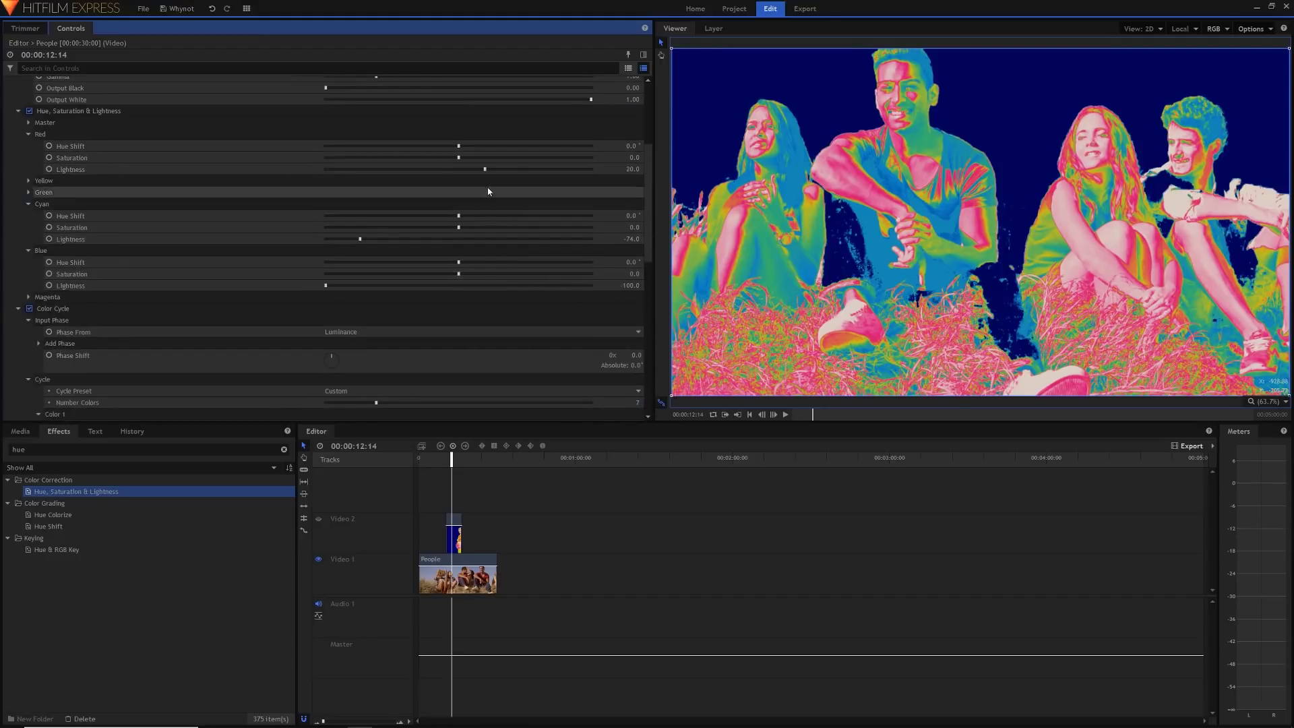
pyautogui.moveTo(488, 171); pyautogui.dragTo(538, 181)
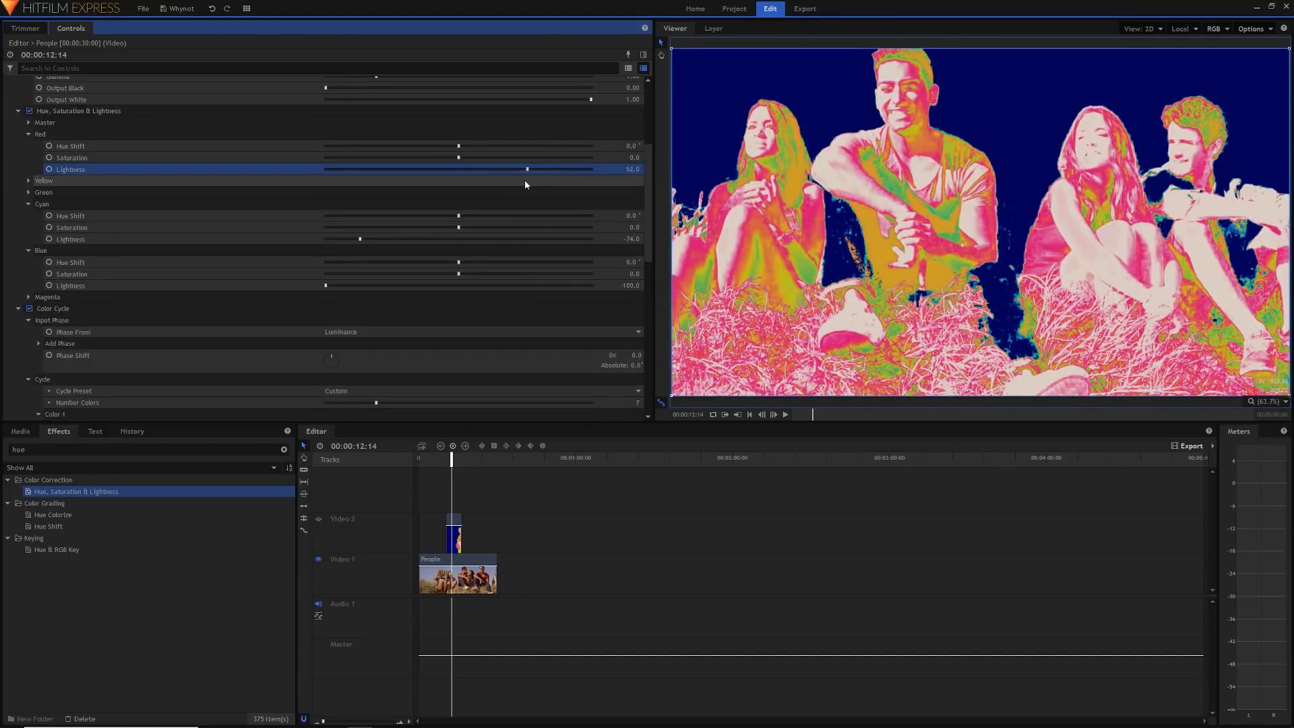
pyautogui.moveTo(526, 184); pyautogui.dragTo(515, 186)
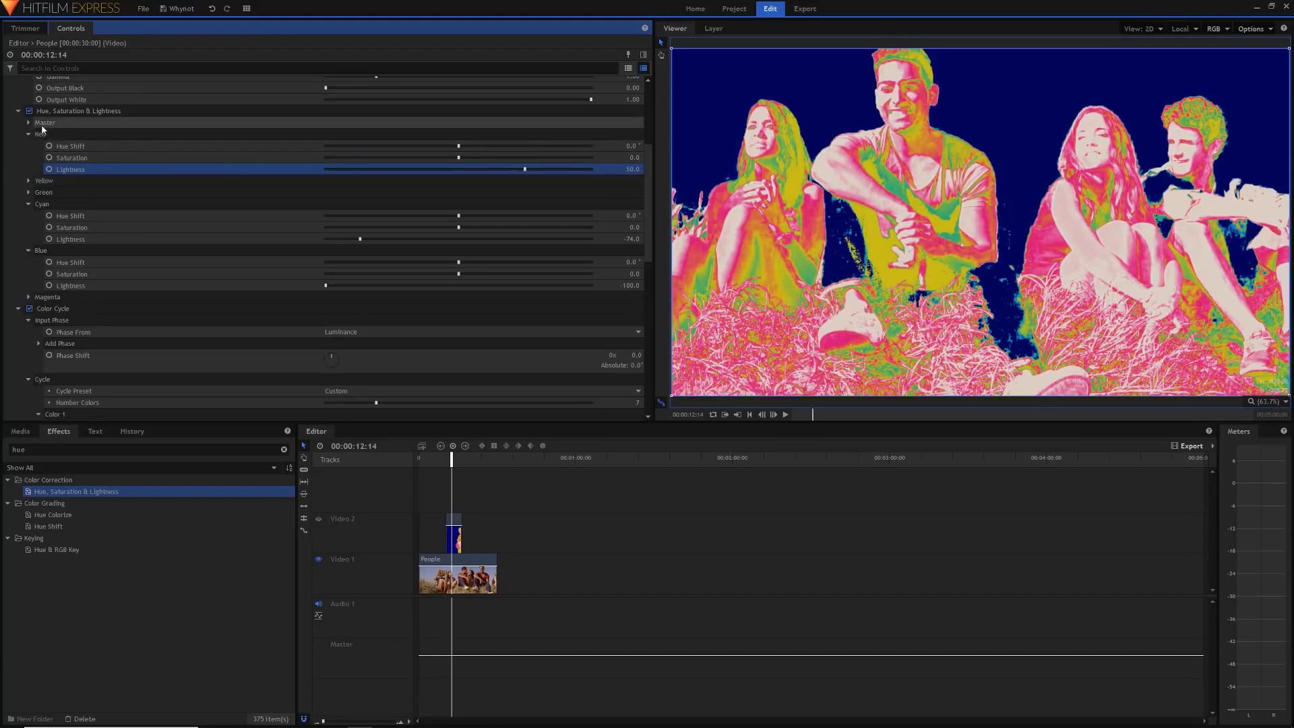
pyautogui.click(29, 180)
pyautogui.moveTo(459, 215); pyautogui.dragTo(403, 215)
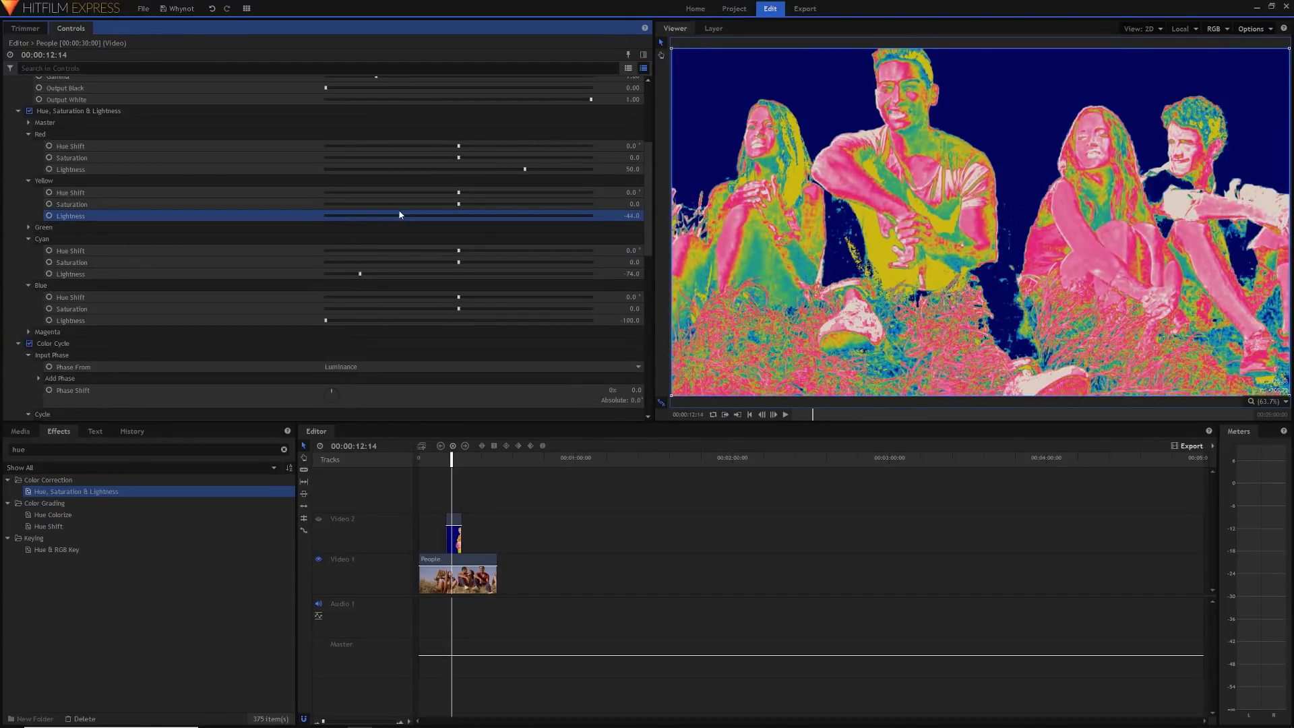
pyautogui.moveTo(399, 213); pyautogui.dragTo(458, 217)
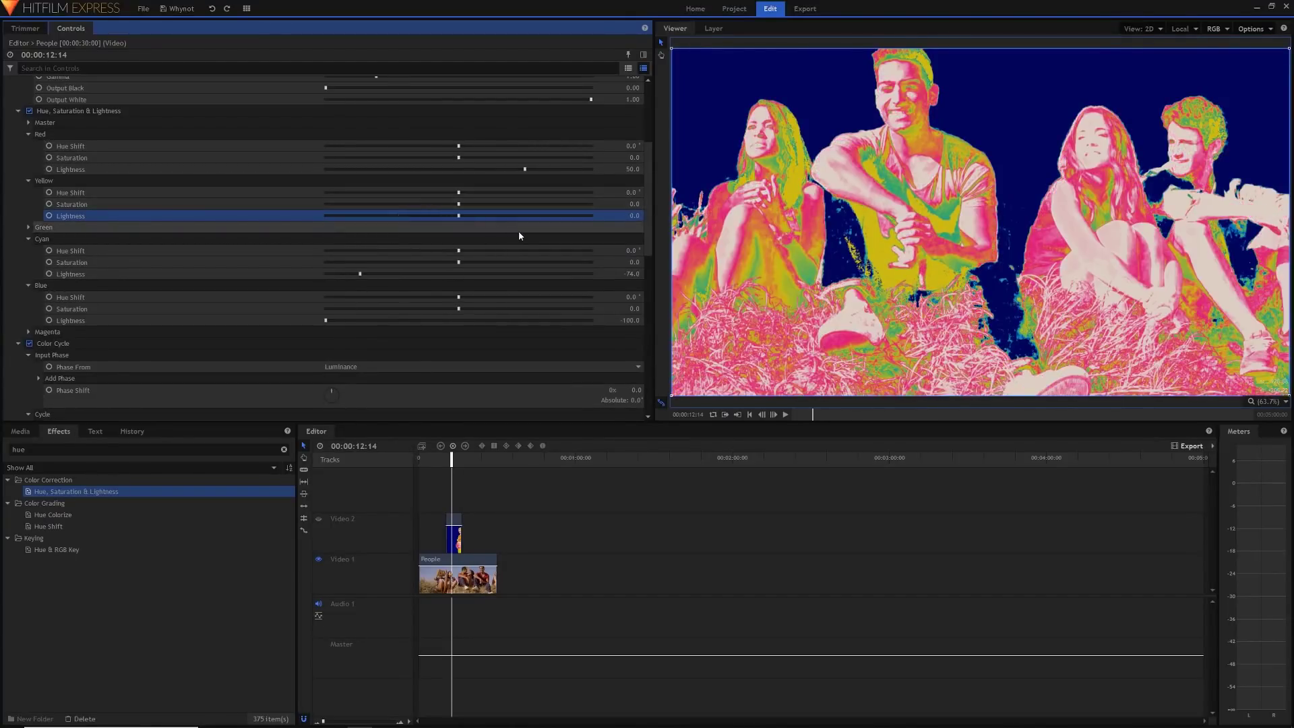